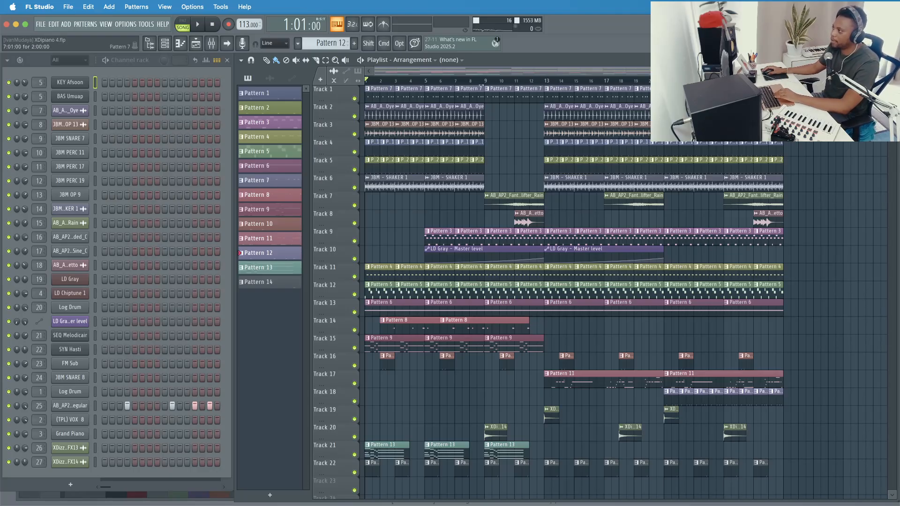
Play the song from the beginning to listen to the arrangement and stop playback
{"action": "left_click", "coordinate": [488, 83]}
{"action": "key", "text": "space"}
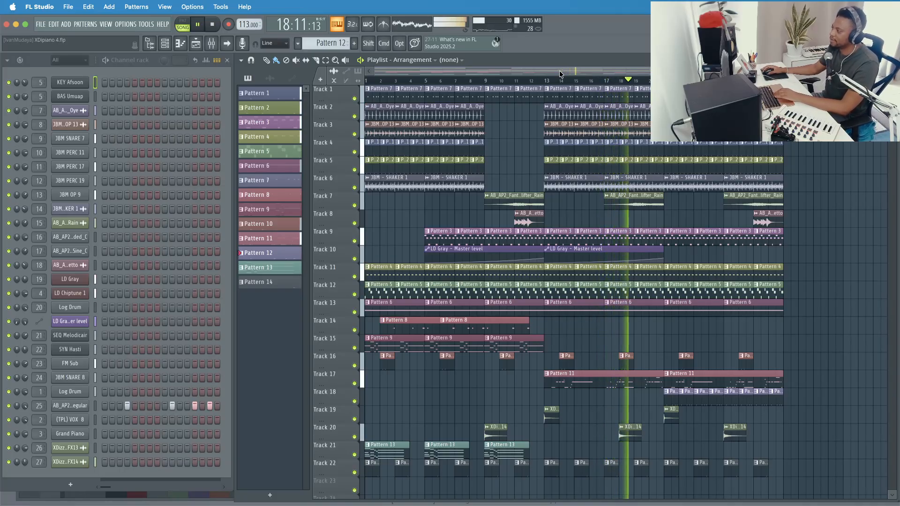
{"action": "key", "text": "space"}
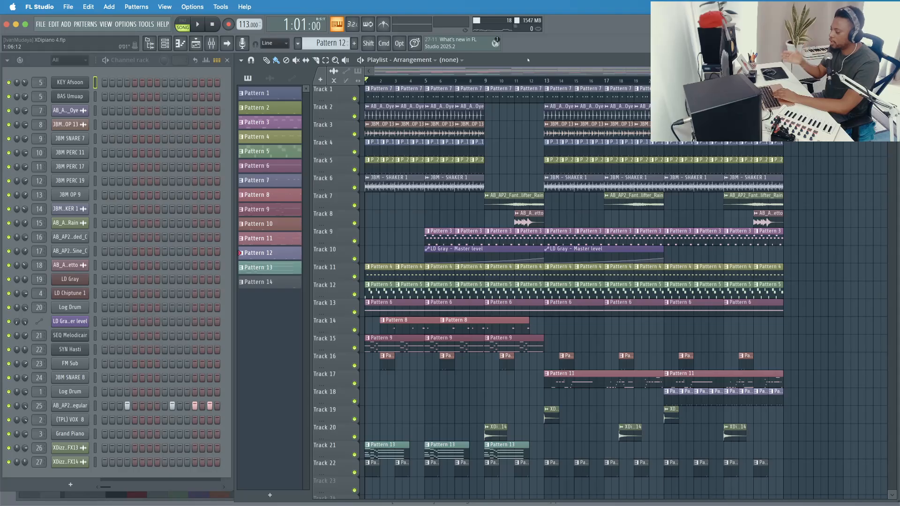
View the mixer tracks, select the (TPL) VOX 8 insert to see its effects, and close the mixer
{"action": "left_click", "coordinate": [156, 62]}
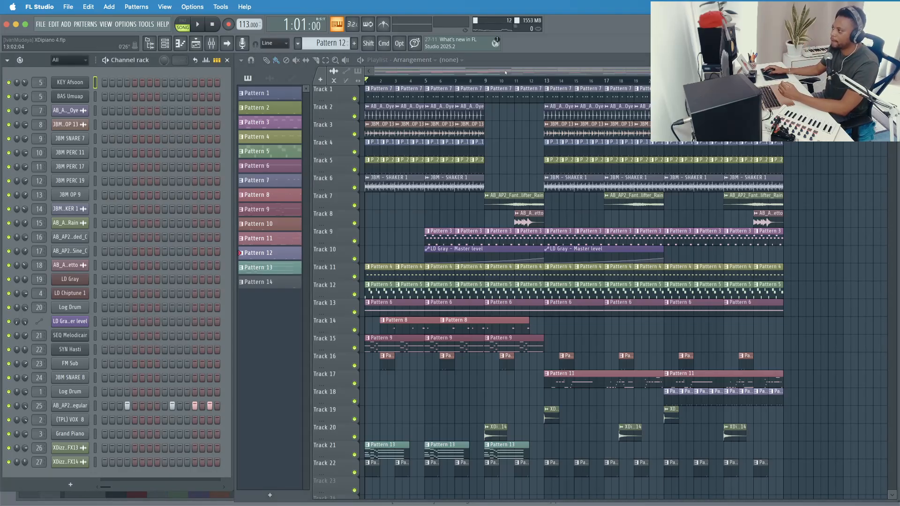
{"action": "left_click", "coordinate": [211, 43]}
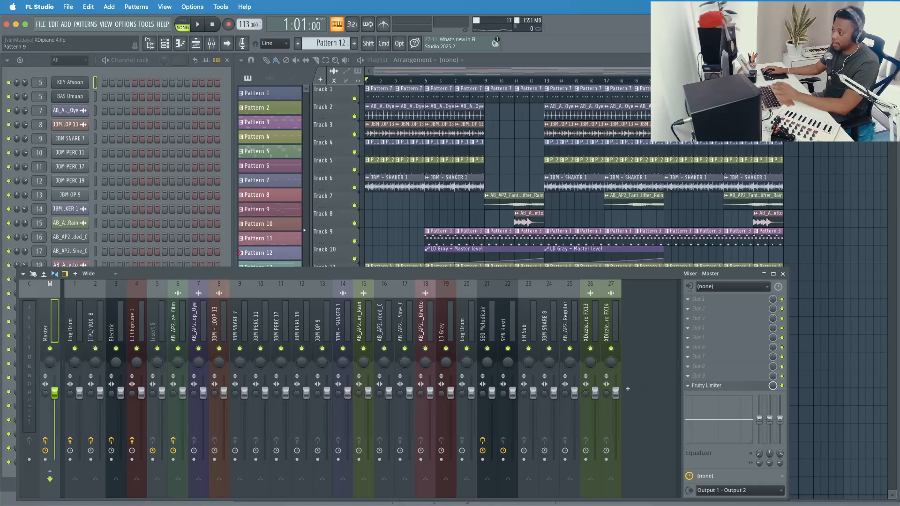
{"action": "key", "text": "F9"}
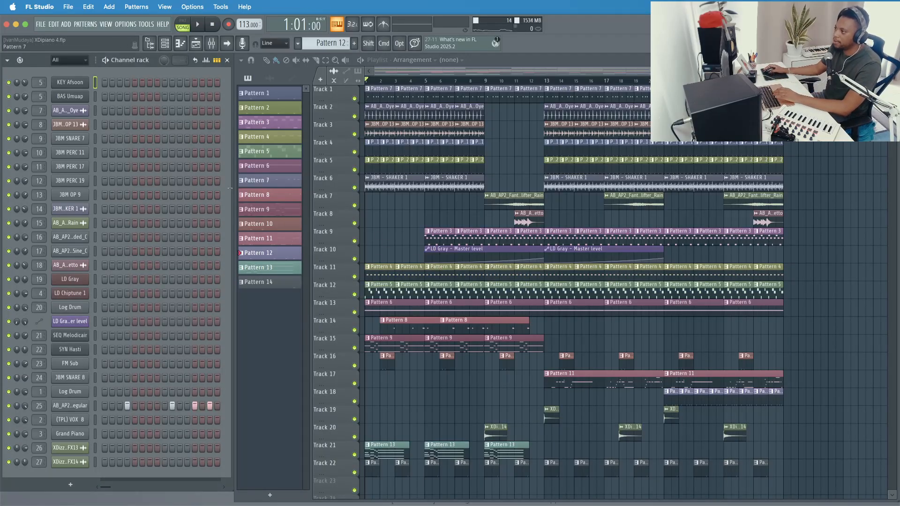
{"action": "left_click", "coordinate": [211, 44]}
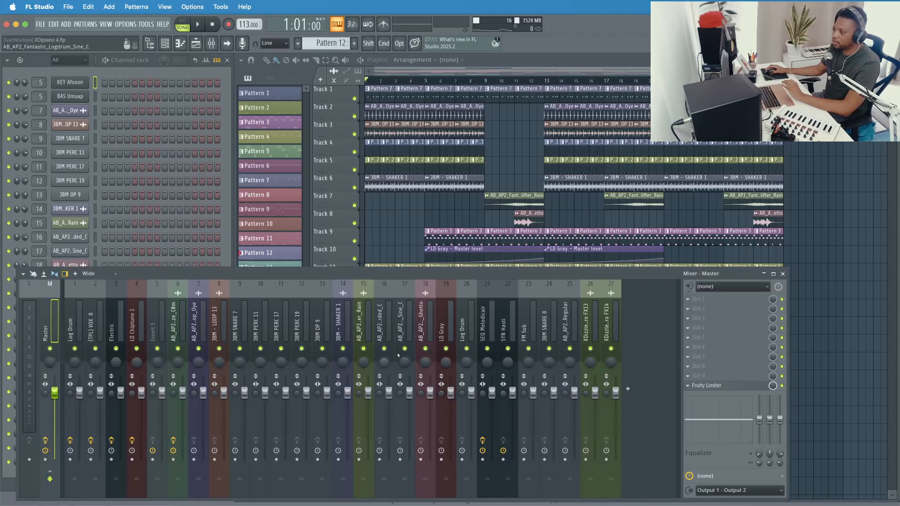
{"action": "left_click", "coordinate": [99, 324]}
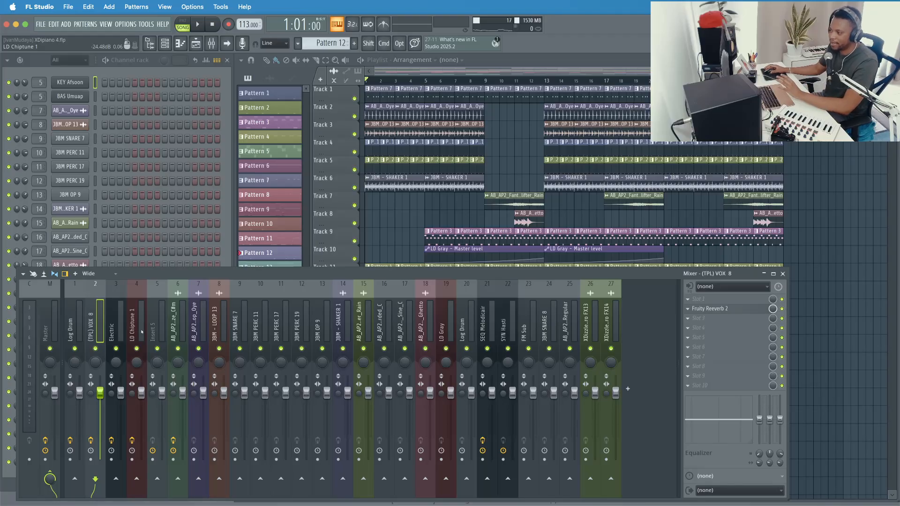
{"action": "left_click", "coordinate": [782, 274]}
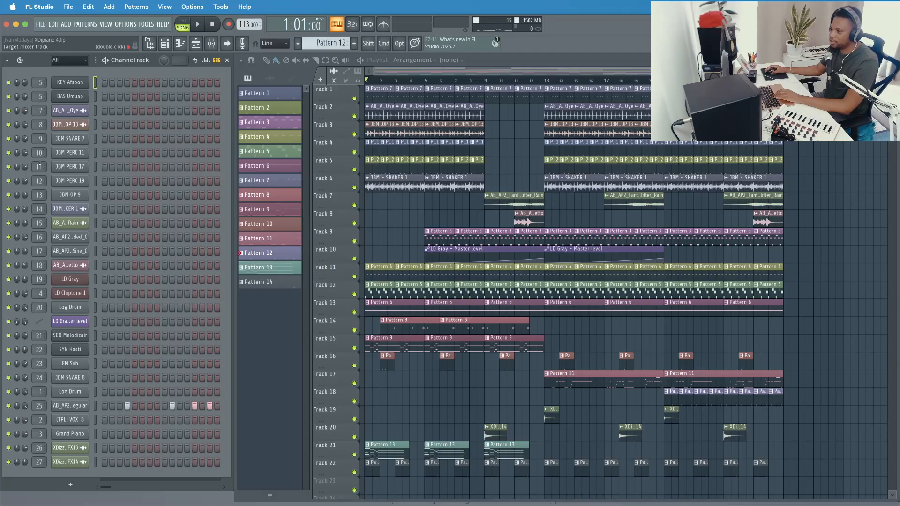
Hide the playlist, move the channel rack to the middle of the workspace, and view the KEY Afsoon instrument
{"action": "mouse_move", "coordinate": [155, 70]}
{"action": "left_mouse_down"}
{"action": "mouse_move", "coordinate": [207, 71]}
{"action": "mouse_move", "coordinate": [153, 75]}
{"action": "left_mouse_up"}
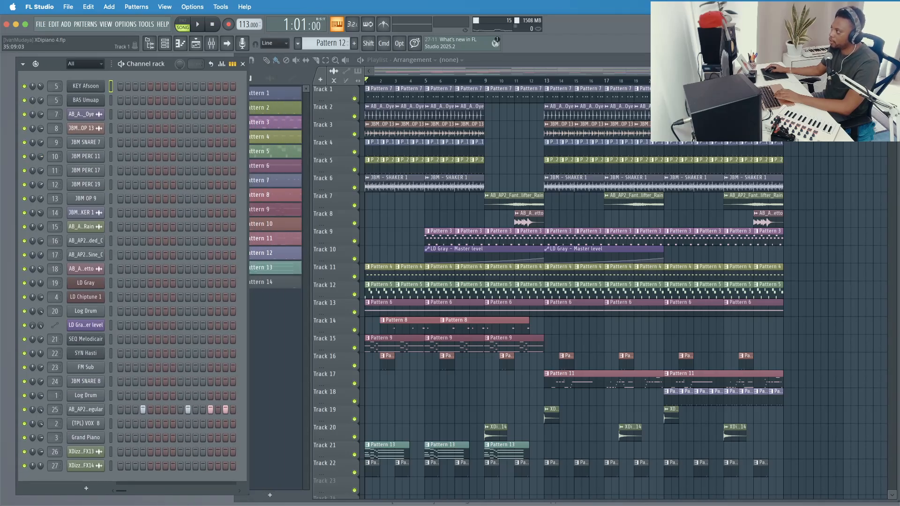
{"action": "key", "text": "F5"}
{"action": "left_click_drag", "start_coordinate": [170, 70], "coordinate": [431, 72]}
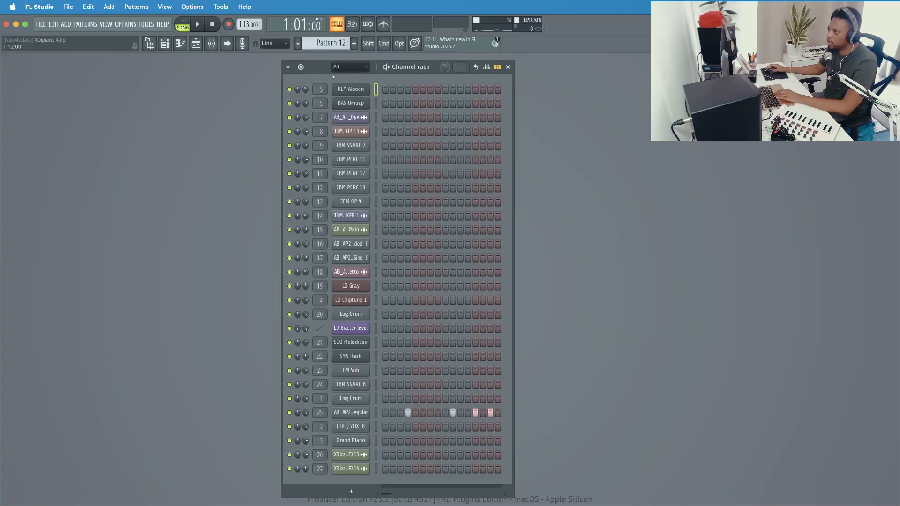
{"action": "left_click", "coordinate": [354, 89]}
{"action": "left_click_drag", "start_coordinate": [302, 145], "coordinate": [305, 97]}
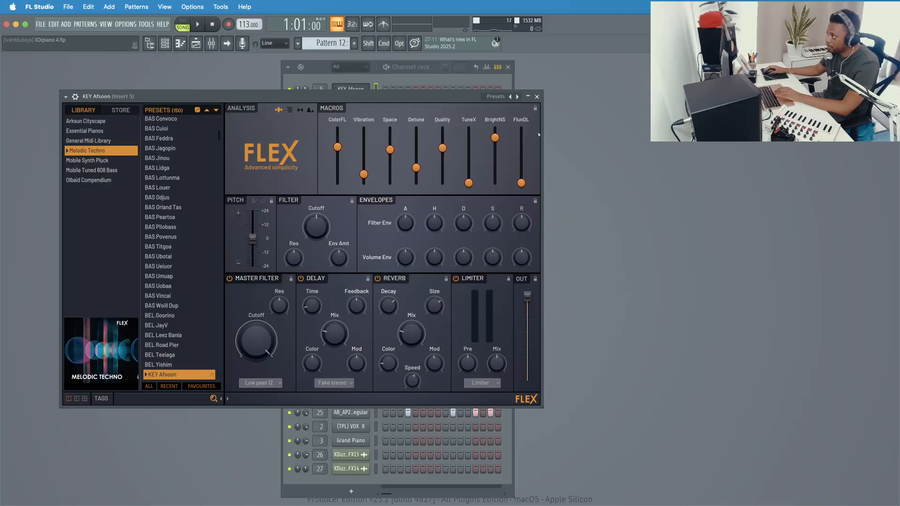
{"action": "left_click", "coordinate": [537, 97]}
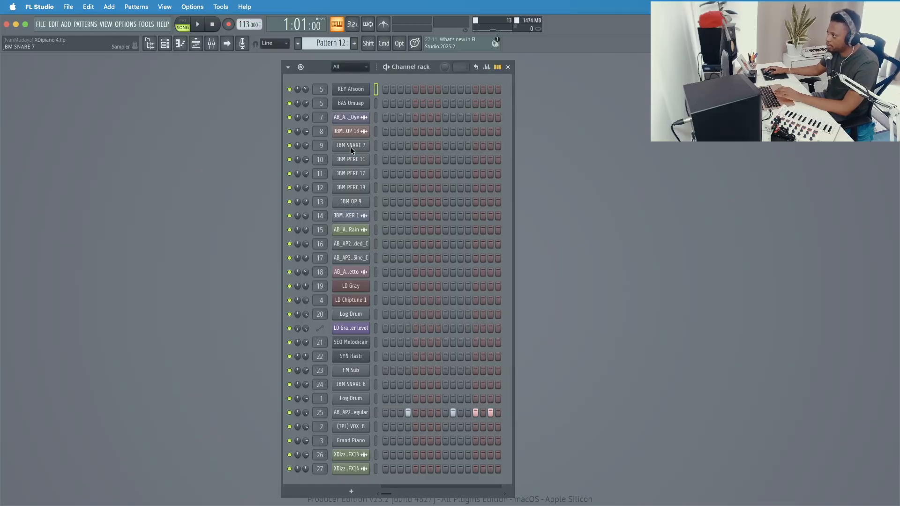
Open the JBM SNARE 7 channel's sampler beside the channel rack to view its sample settings
{"action": "left_click", "coordinate": [351, 145]}
{"action": "left_click_drag", "start_coordinate": [169, 80], "coordinate": [562, 123]}
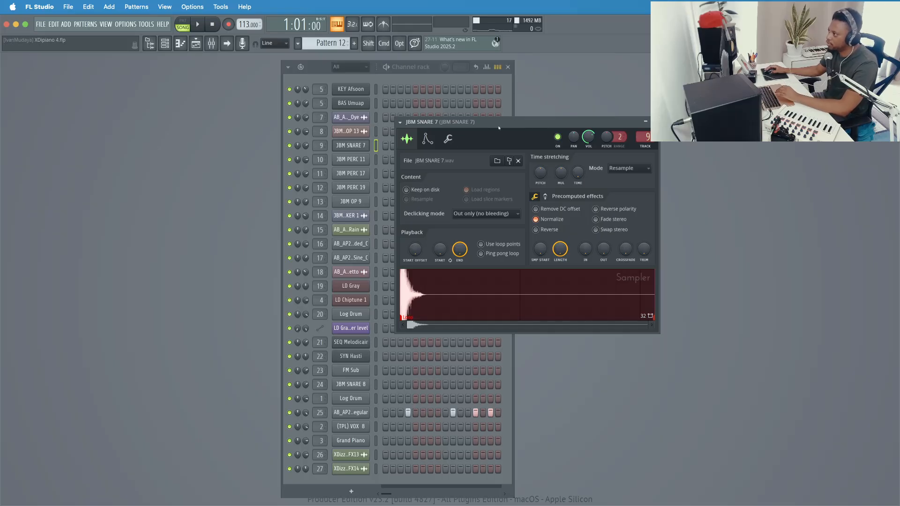
{"action": "left_click_drag", "start_coordinate": [499, 124], "coordinate": [529, 109]}
{"action": "left_click", "coordinate": [490, 285]}
{"action": "left_click", "coordinate": [490, 285]}
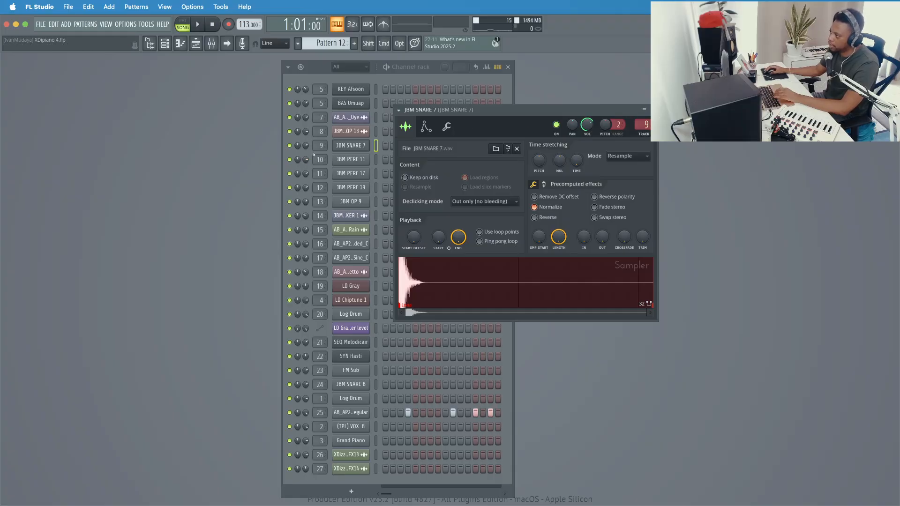
Open the LD Gray channel's Sawer synth, place it beside the channel names to view it, and close it
{"action": "left_click", "coordinate": [349, 285]}
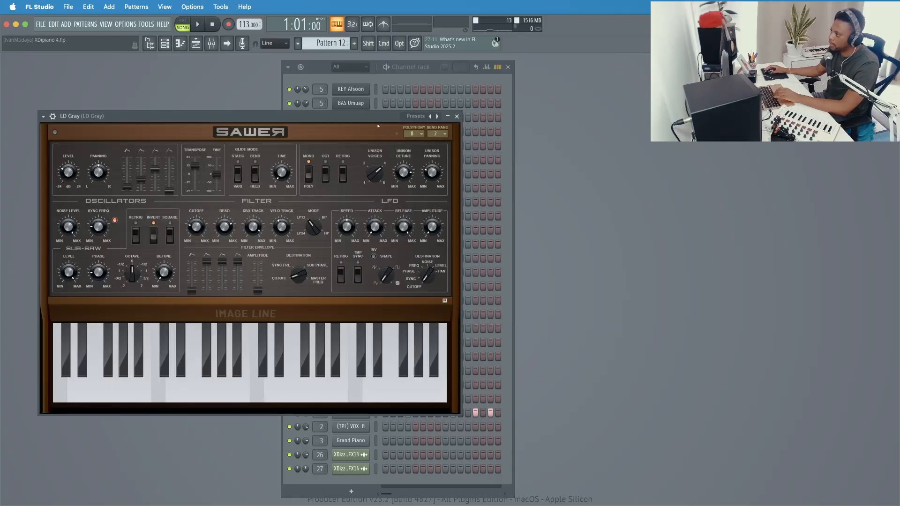
{"action": "left_click_drag", "start_coordinate": [374, 119], "coordinate": [697, 108]}
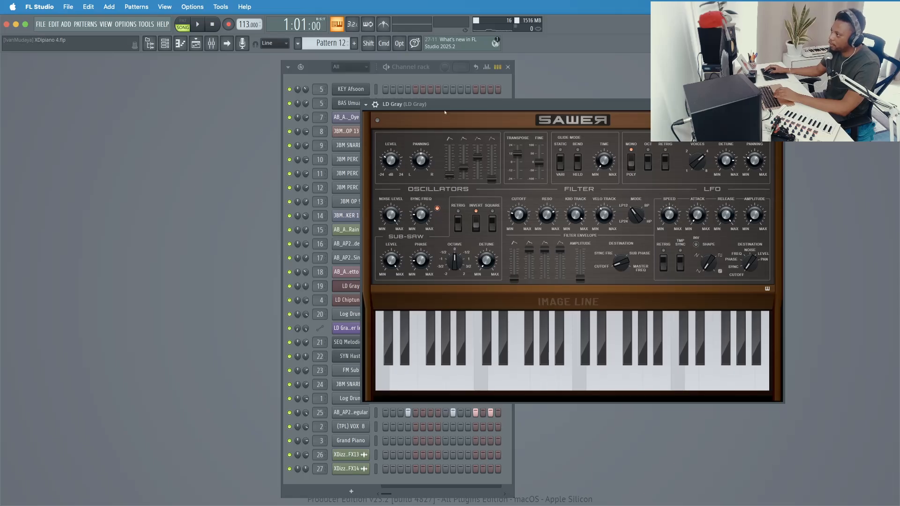
{"action": "left_click_drag", "start_coordinate": [395, 164], "coordinate": [437, 162]}
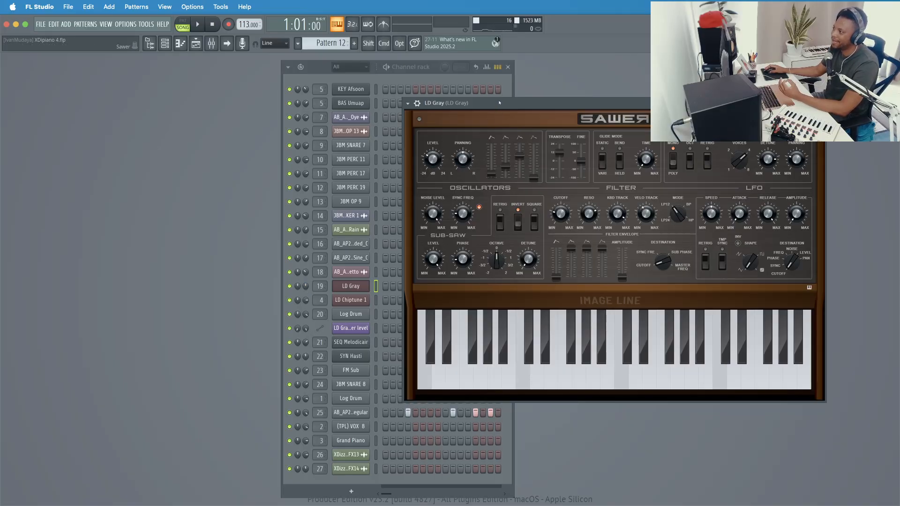
{"action": "left_click_drag", "start_coordinate": [500, 102], "coordinate": [467, 112]}
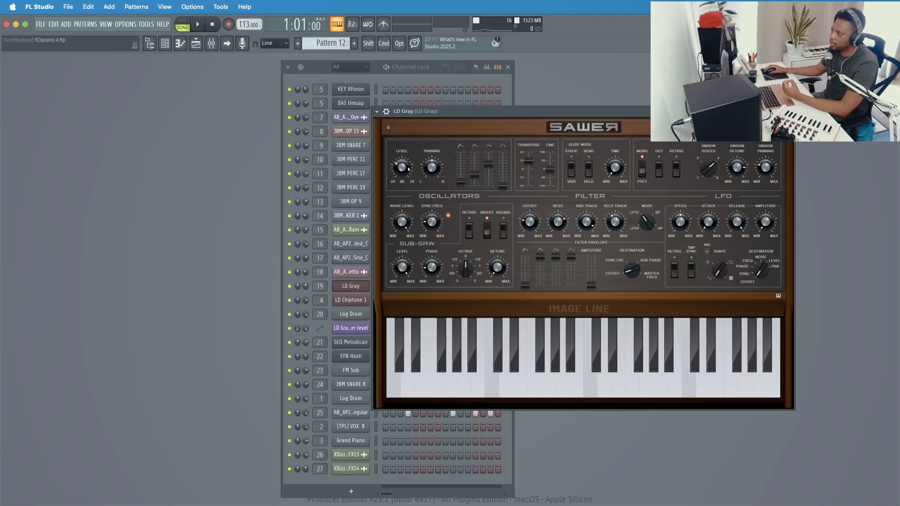
{"action": "left_click", "coordinate": [789, 111]}
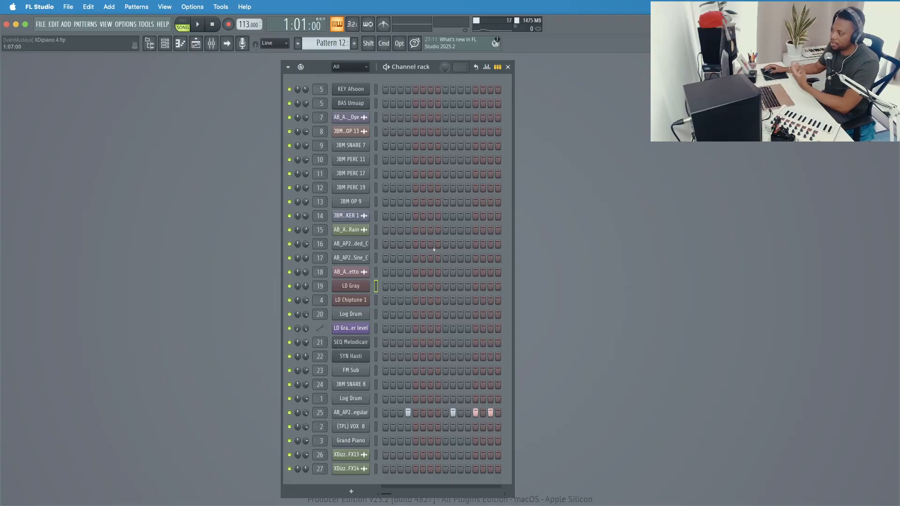
Move the channel rack back to its place beside the playlist and show both the playlist and the mixer
{"action": "left_click_drag", "start_coordinate": [432, 68], "coordinate": [154, 63]}
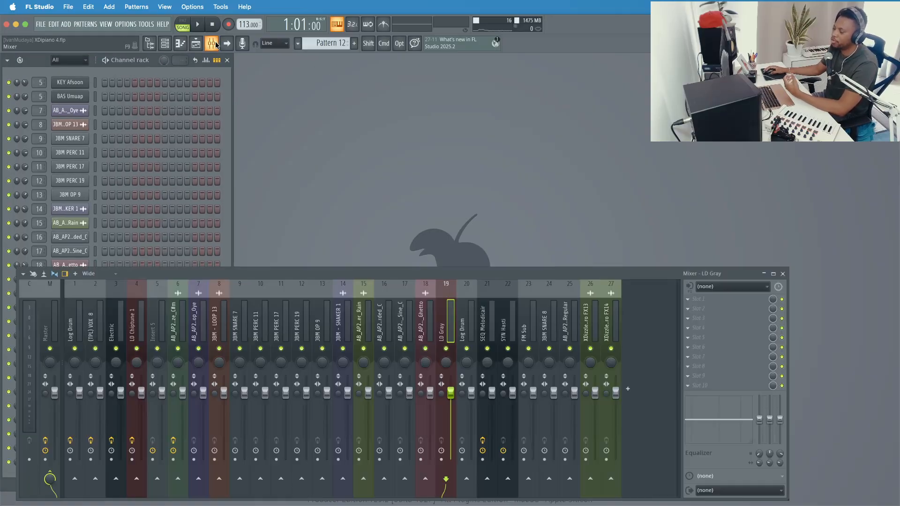
{"action": "left_click", "coordinate": [211, 43]}
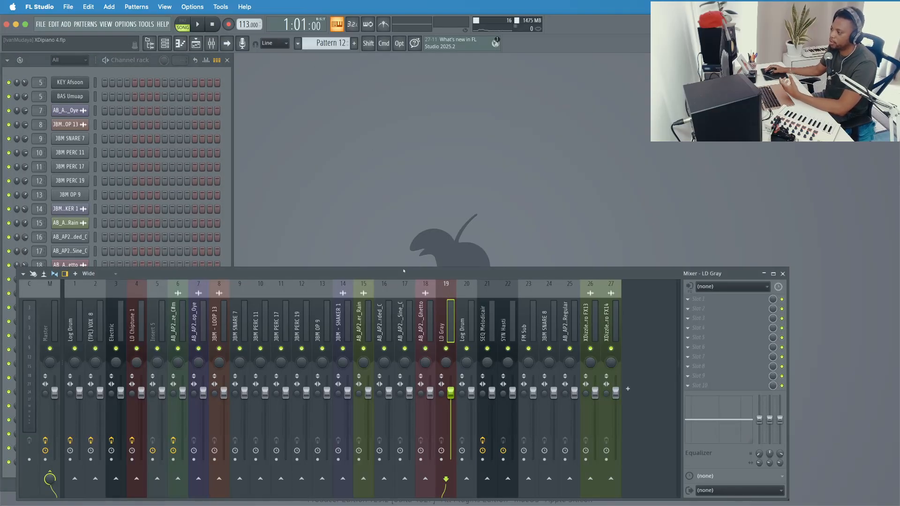
{"action": "left_click", "coordinate": [195, 44]}
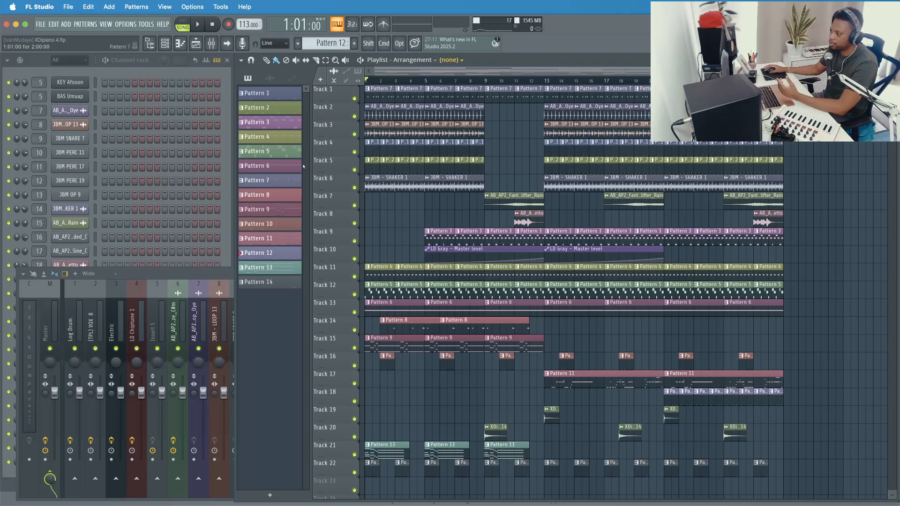
{"action": "key", "text": "F9"}
Play the song with the Master track selected to examine its level in the mixer, and stop playback
{"action": "key", "text": "space"}
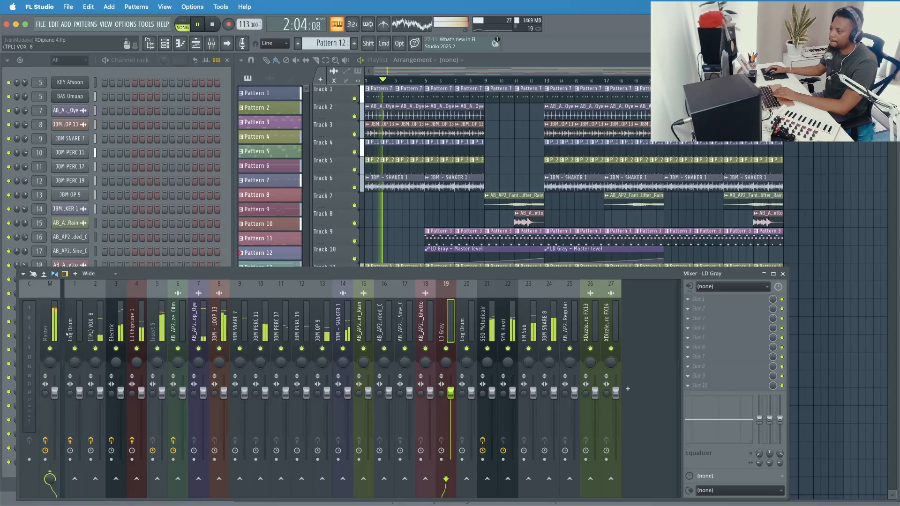
{"action": "left_click", "coordinate": [48, 324]}
{"action": "key", "text": "space"}
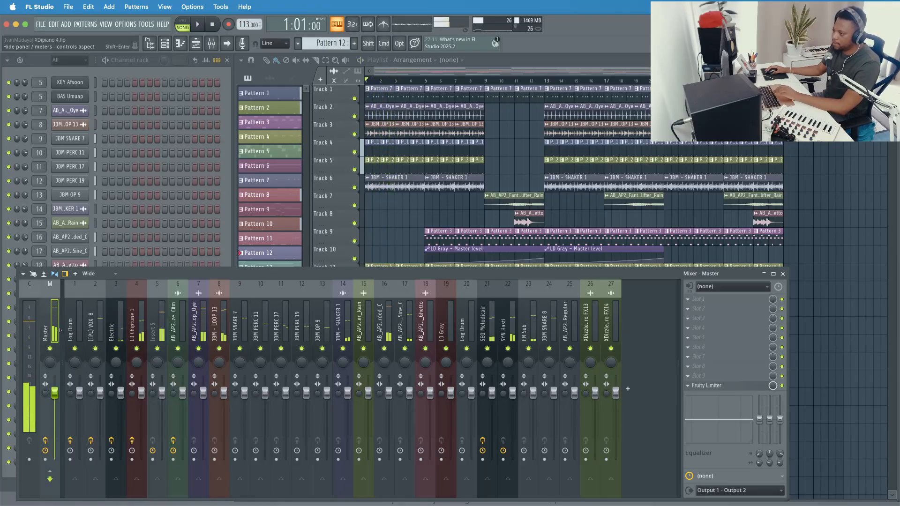
{"action": "key", "text": "space"}
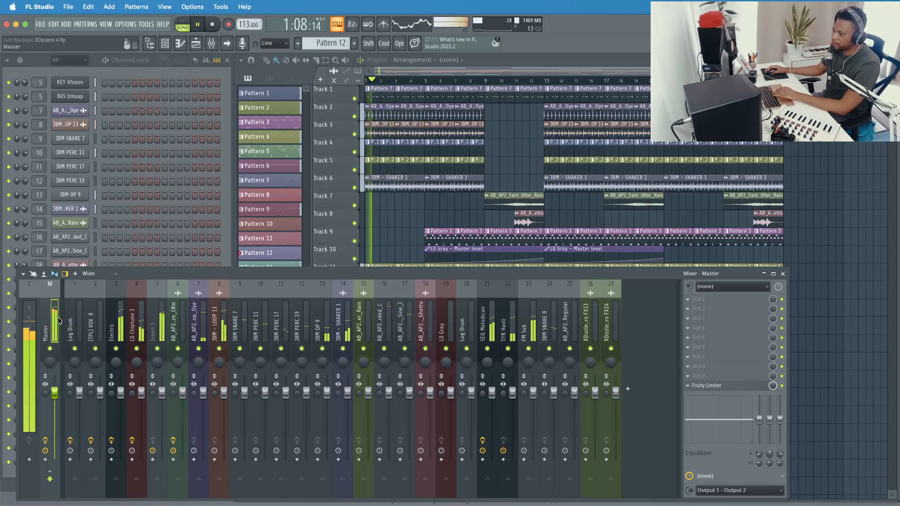
{"action": "key", "text": "space"}
Open the Fruity Limiter on the Master track and examine how it reacts while the song plays
{"action": "left_click", "coordinate": [708, 385]}
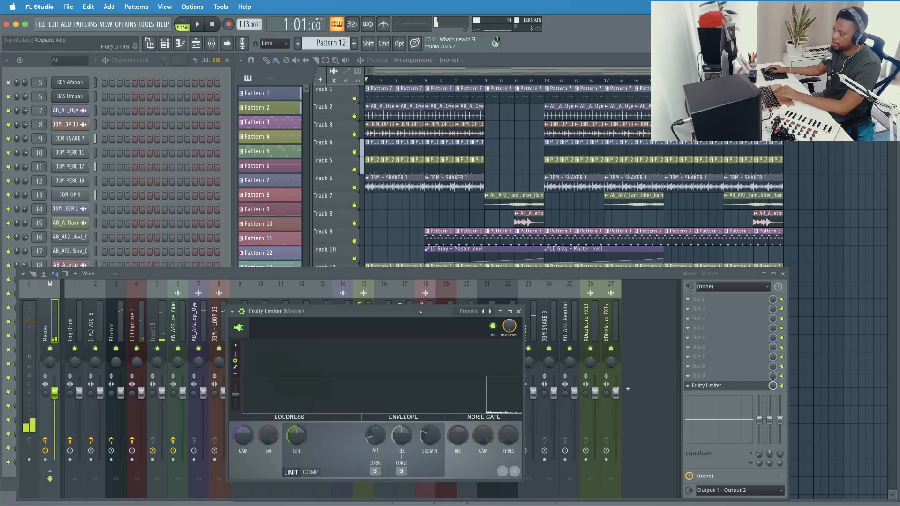
{"action": "left_click_drag", "start_coordinate": [419, 311], "coordinate": [408, 254]}
{"action": "key", "text": "space"}
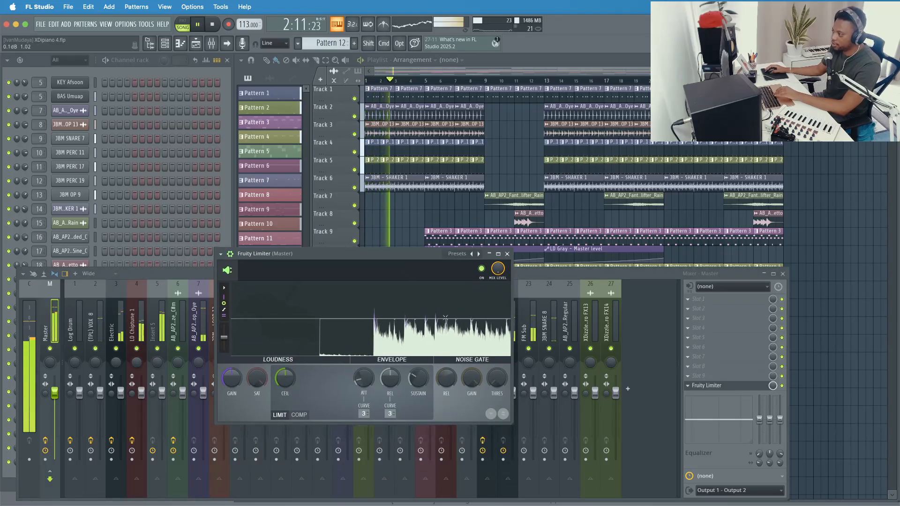
{"action": "key", "text": "space"}
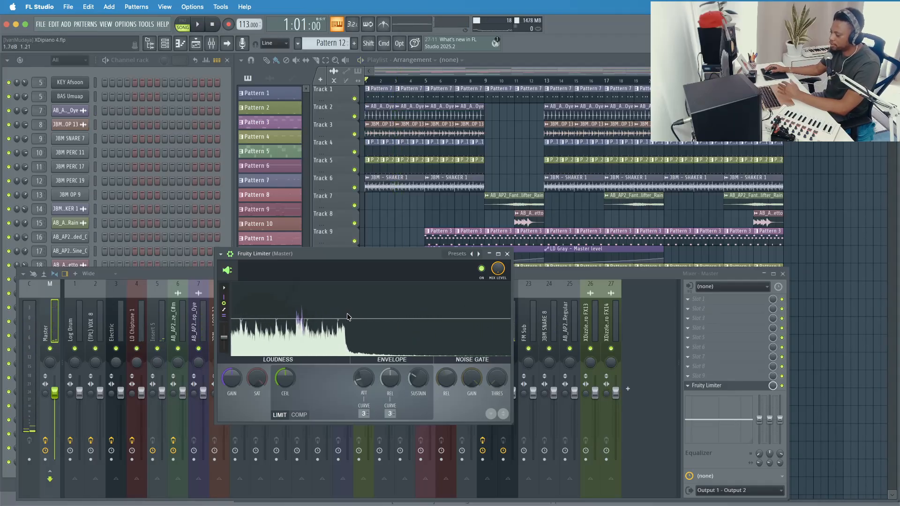
{"action": "left_click", "coordinate": [689, 386]}
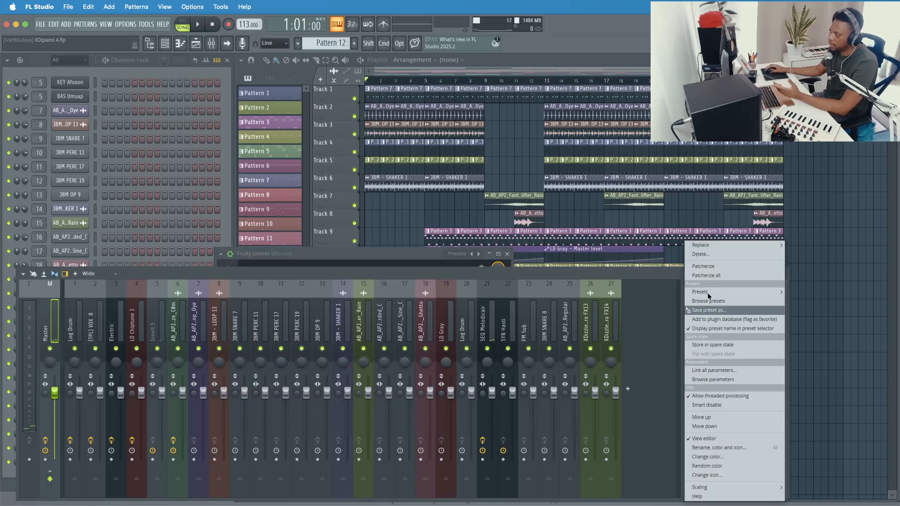
{"action": "left_click", "coordinate": [622, 271]}
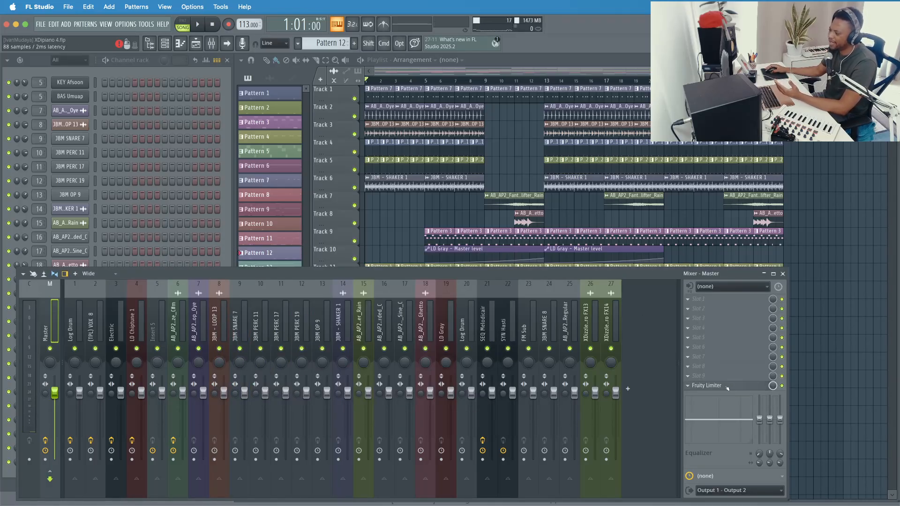
Try raising the master Fruity Limiter's gain to about 8.5 dB during playback, and reset the gain to its default
{"action": "left_click", "coordinate": [707, 386]}
{"action": "key", "text": "space"}
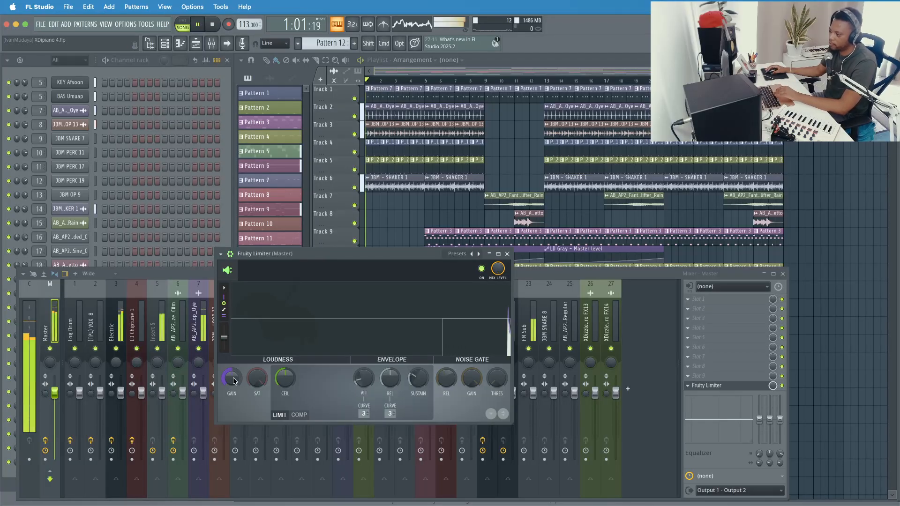
{"action": "left_click_drag", "start_coordinate": [235, 380], "coordinate": [235, 359]}
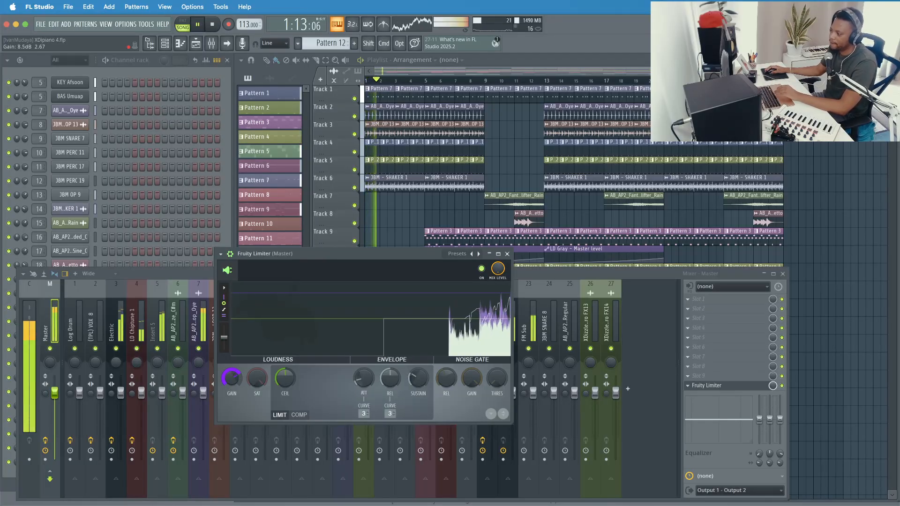
{"action": "key", "text": "space"}
{"action": "right_click", "coordinate": [234, 383]}
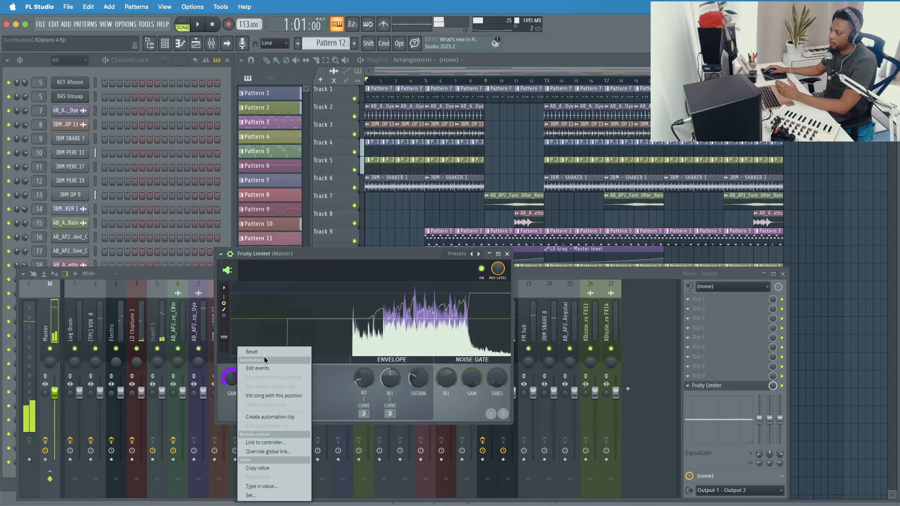
{"action": "left_click", "coordinate": [261, 352]}
Delete the Fruity Limiter from the Master track and play the song to check the Master level, stopping playback at the end
{"action": "right_click", "coordinate": [689, 387]}
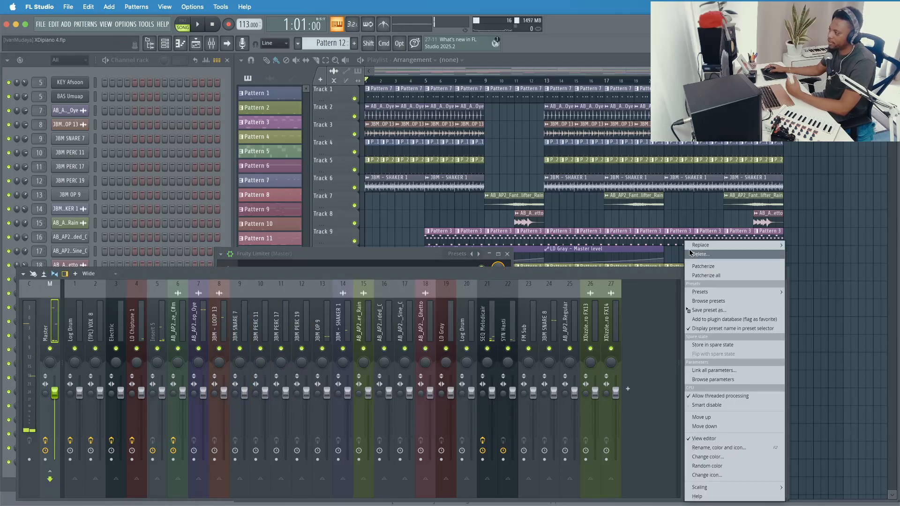
{"action": "left_click", "coordinate": [694, 264]}
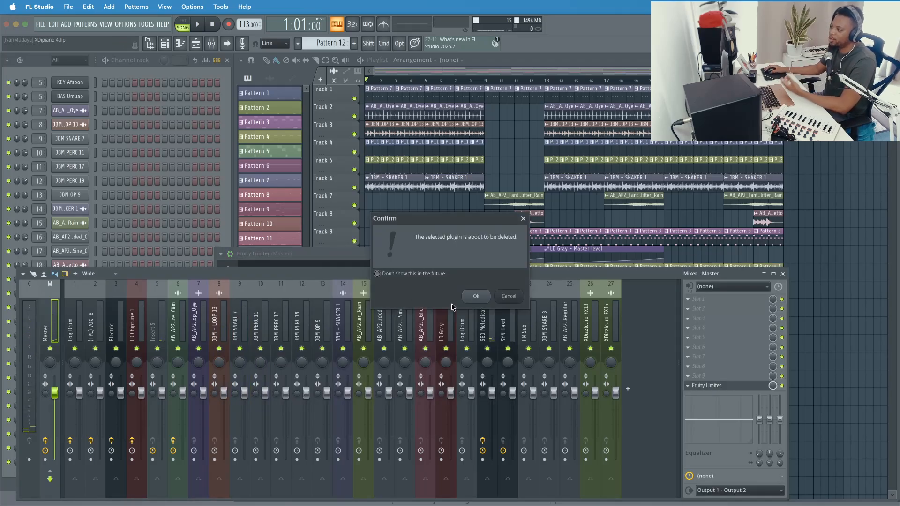
{"action": "left_click", "coordinate": [475, 297]}
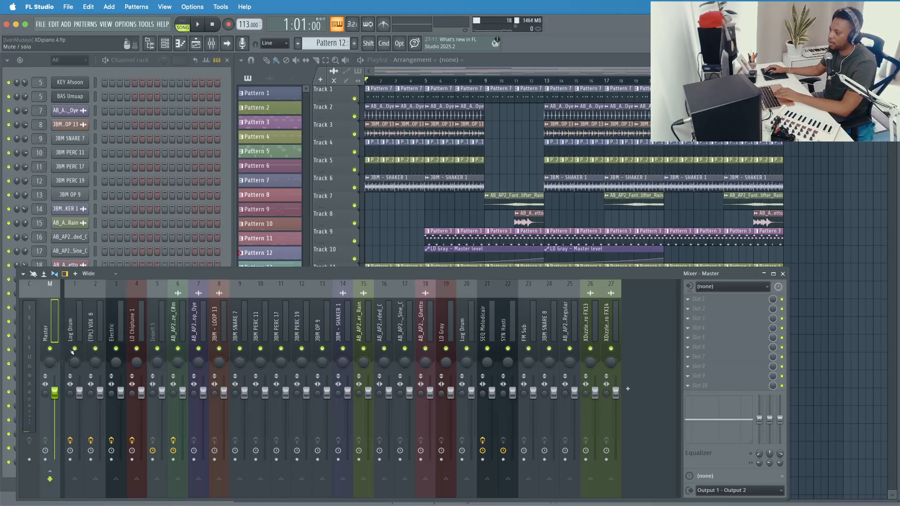
{"action": "key", "text": "space"}
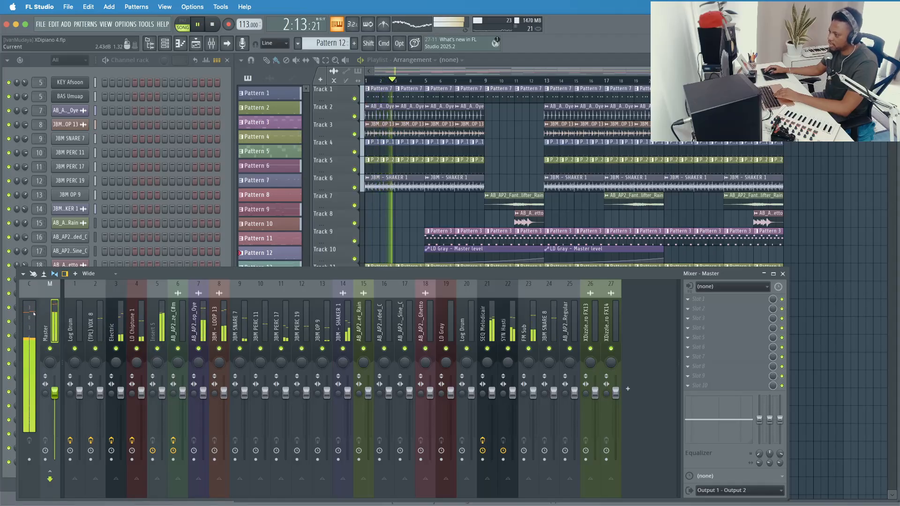
{"action": "key", "text": "space"}
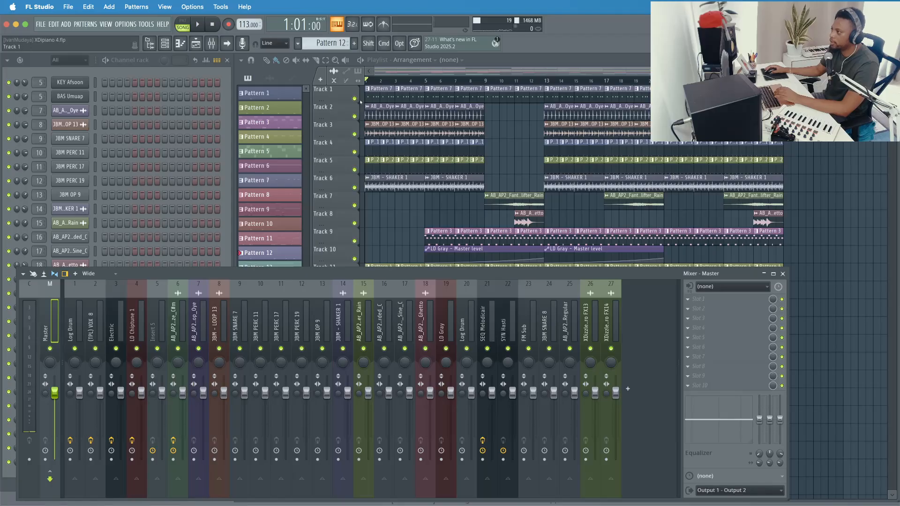
Bring the playlist forward and set a time selection from bar 13 to the start of bar 21
{"action": "left_click", "coordinate": [491, 70]}
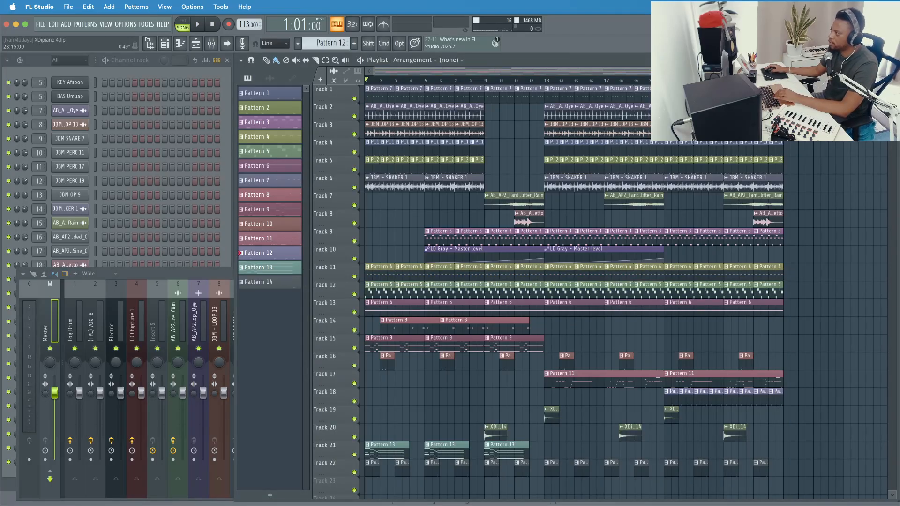
{"action": "scroll", "coordinate": [574, 291], "scroll_direction": "up", "scroll_amount": 3}
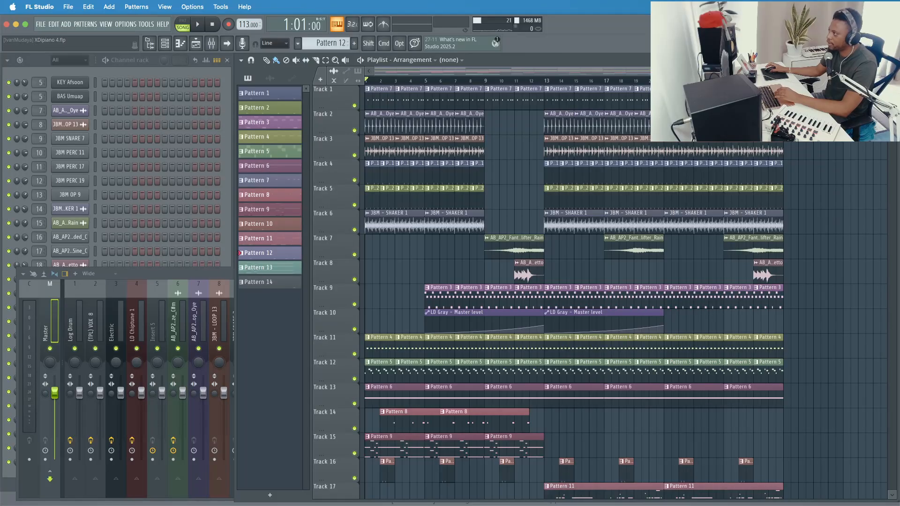
{"action": "scroll", "coordinate": [715, 291], "scroll_direction": "up", "scroll_amount": 3}
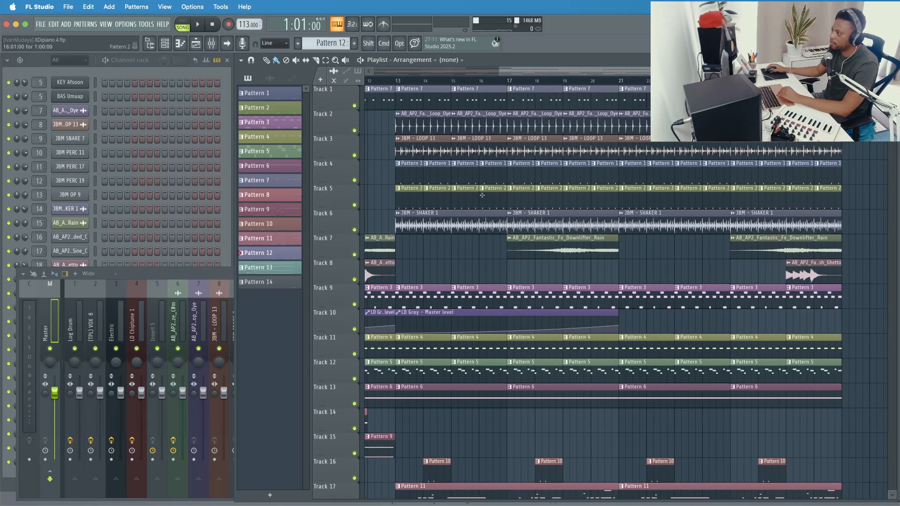
{"action": "scroll", "coordinate": [482, 195], "scroll_direction": "left", "scroll_amount": 1}
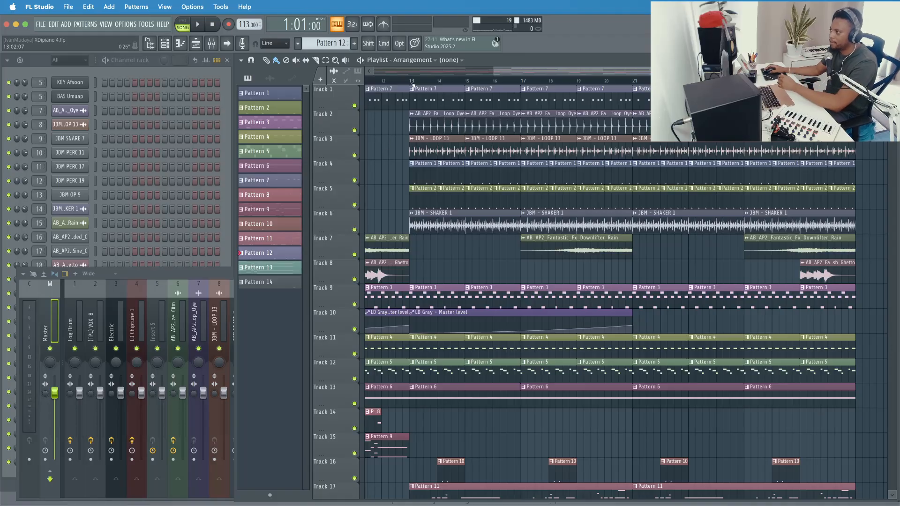
{"action": "left_click_drag", "start_coordinate": [413, 84], "coordinate": [634, 90]}
{"action": "left_click", "coordinate": [373, 131]}
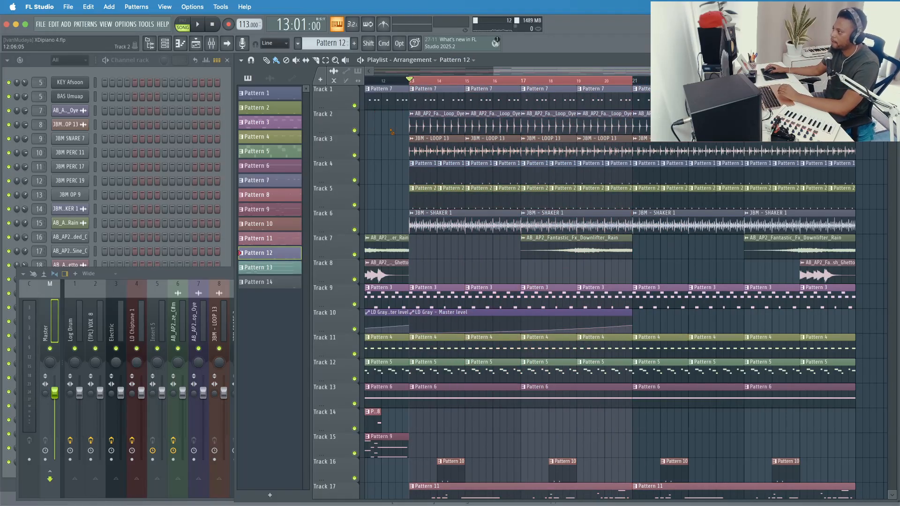
Solo Track 2 with the kick loop, play the selected section and select the kick loop's mixer track 7
{"action": "right_click", "coordinate": [355, 131]}
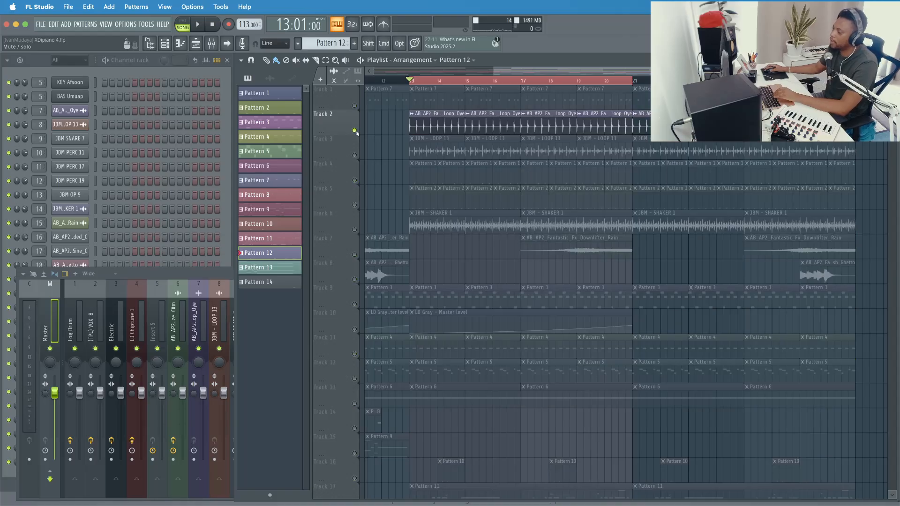
{"action": "key", "text": "space"}
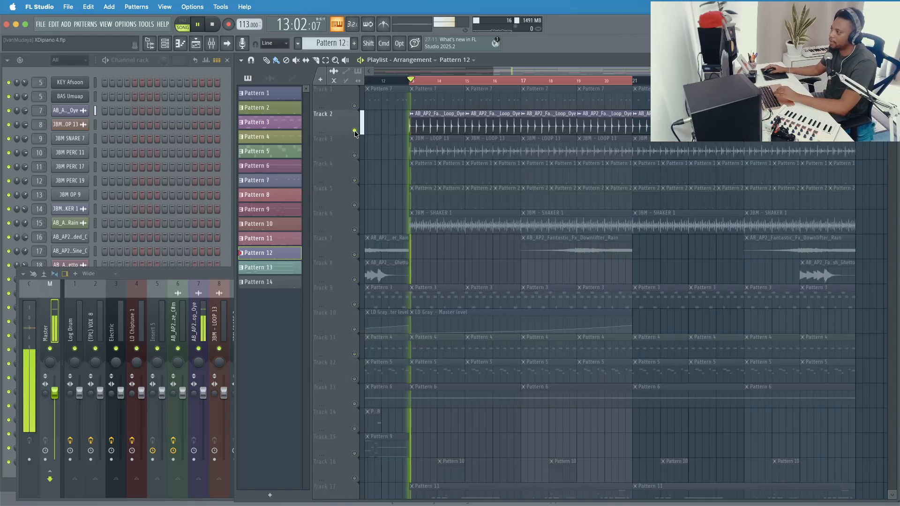
{"action": "left_click", "coordinate": [207, 287]}
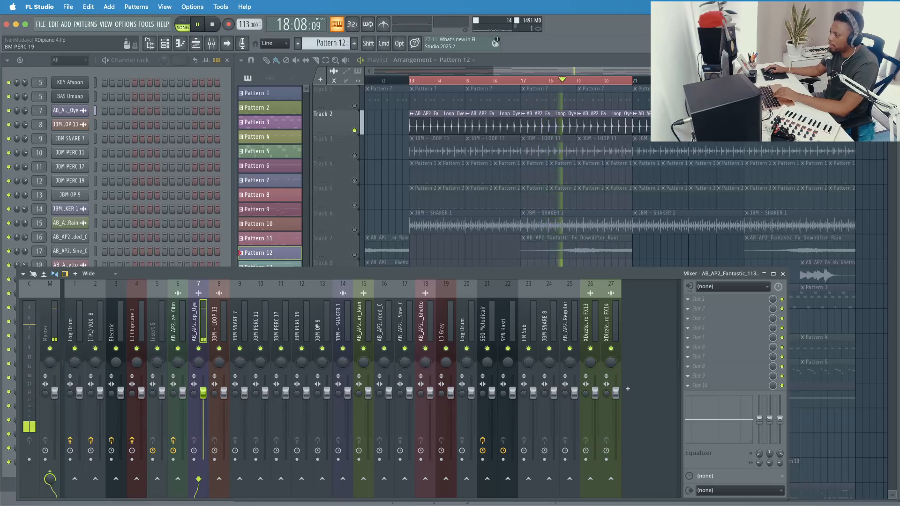
Add Fruity Parametric EQ 2 to the first slot of the kick loop's mixer track, examine the kick's spectrum and close the plugin
{"action": "left_click", "coordinate": [717, 302]}
{"action": "left_click", "coordinate": [577, 388]}
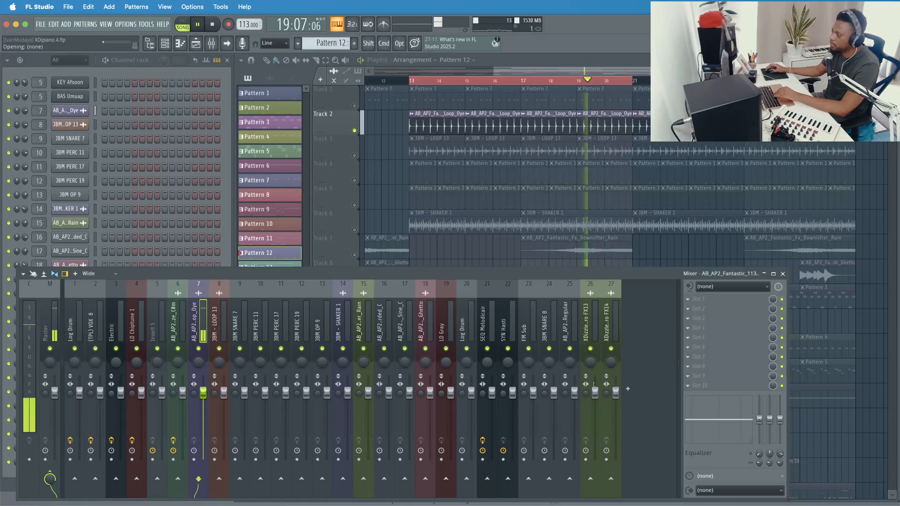
{"action": "left_click_drag", "start_coordinate": [206, 79], "coordinate": [327, 105]}
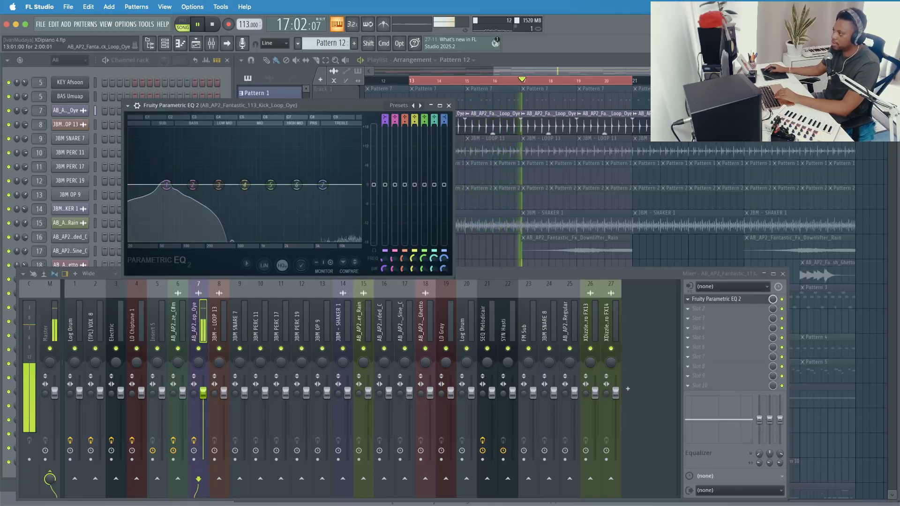
{"action": "left_click", "coordinate": [448, 105]}
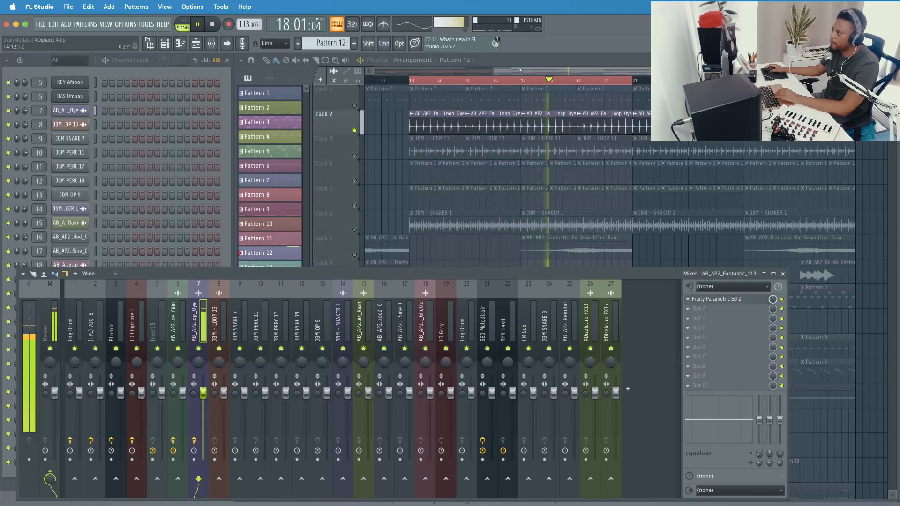
Stop playback, unmute Track 3 with JBM - LOOP 13 in the playlist and play the selected section again
{"action": "left_click", "coordinate": [521, 74]}
{"action": "key", "text": "space"}
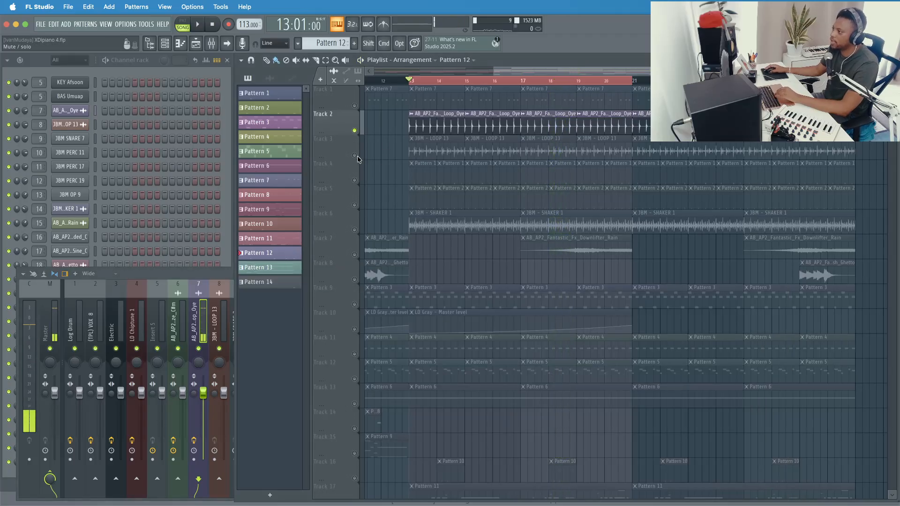
{"action": "left_click", "coordinate": [355, 155]}
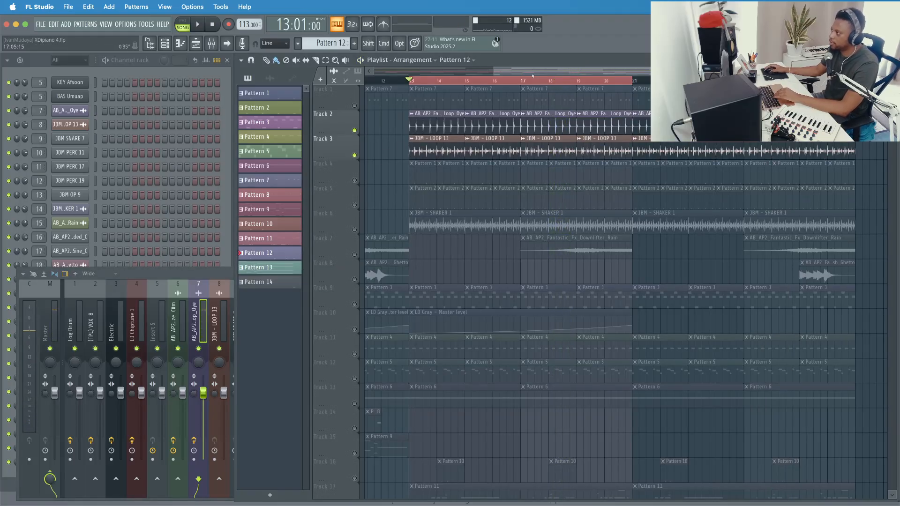
{"action": "left_click_drag", "start_coordinate": [537, 72], "coordinate": [535, 71]}
{"action": "key", "text": "space"}
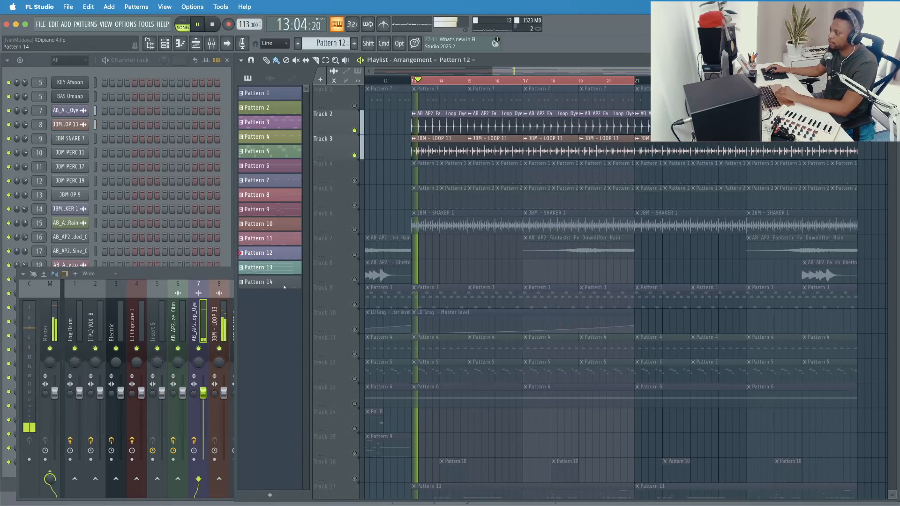
Lower the volume of the JBM - LOOP 13 mixer track slightly below 0 dB while the section plays
{"action": "left_click", "coordinate": [217, 276]}
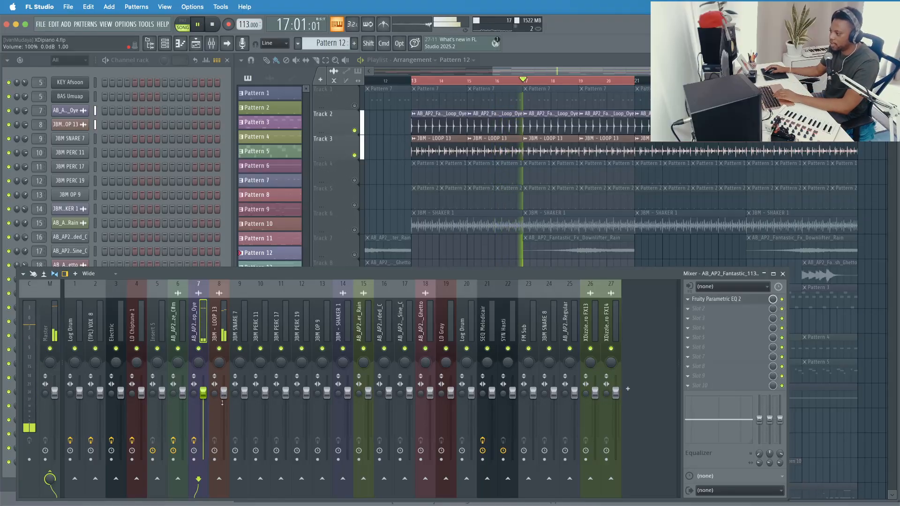
{"action": "left_click_drag", "start_coordinate": [223, 399], "coordinate": [223, 401]}
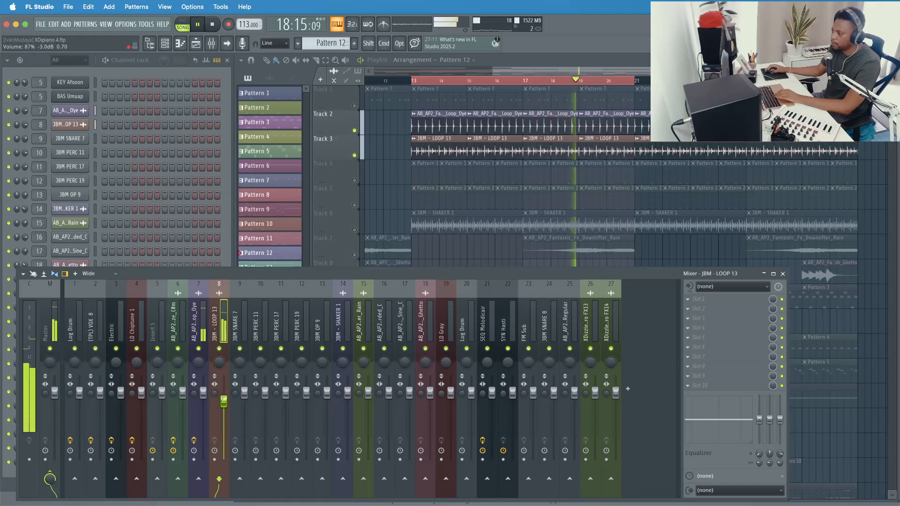
{"action": "left_click_drag", "start_coordinate": [224, 401], "coordinate": [224, 395]}
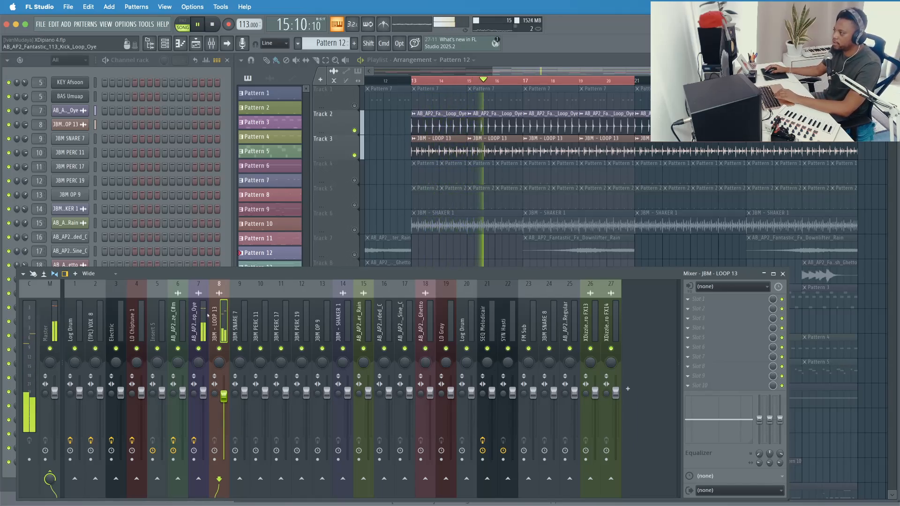
Unmute Track 4, choose Pattern 1 from its clips and select the JBM SNARE 7 mixer track
{"action": "left_click", "coordinate": [354, 180]}
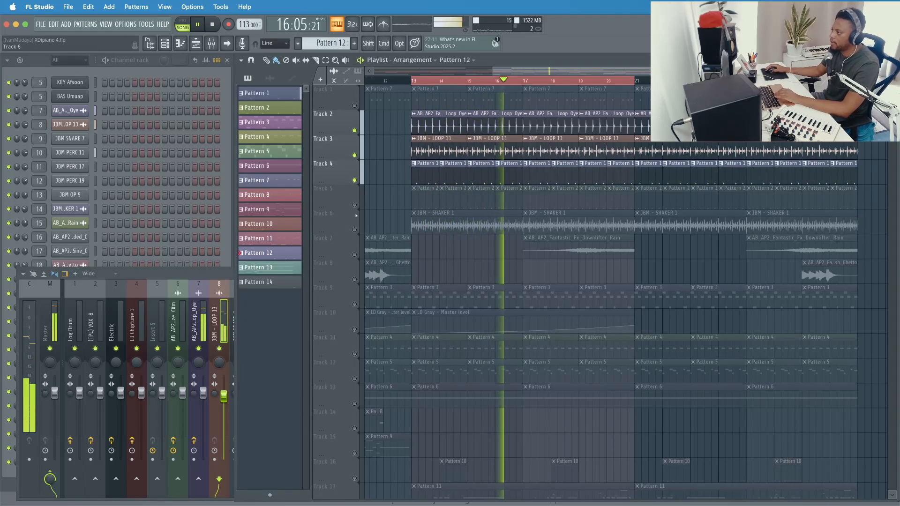
{"action": "left_click", "coordinate": [424, 176]}
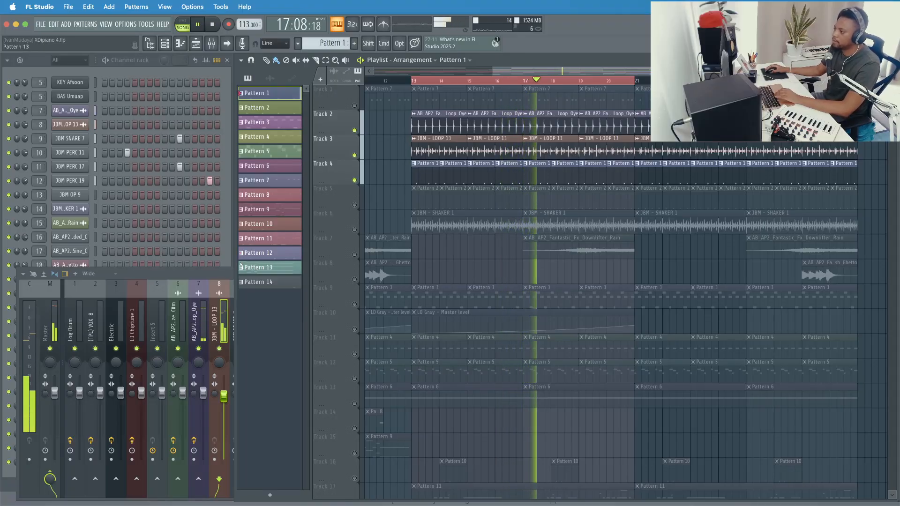
{"action": "left_click", "coordinate": [222, 324]}
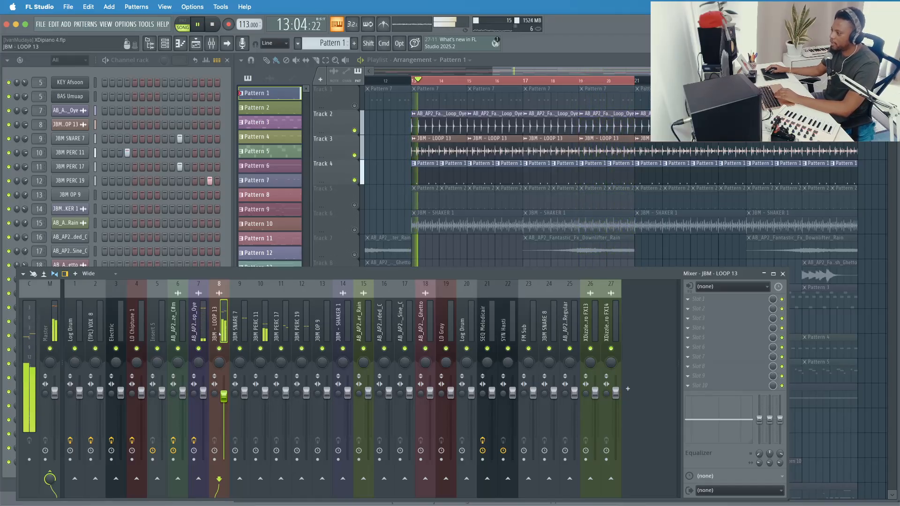
{"action": "left_click", "coordinate": [248, 334]}
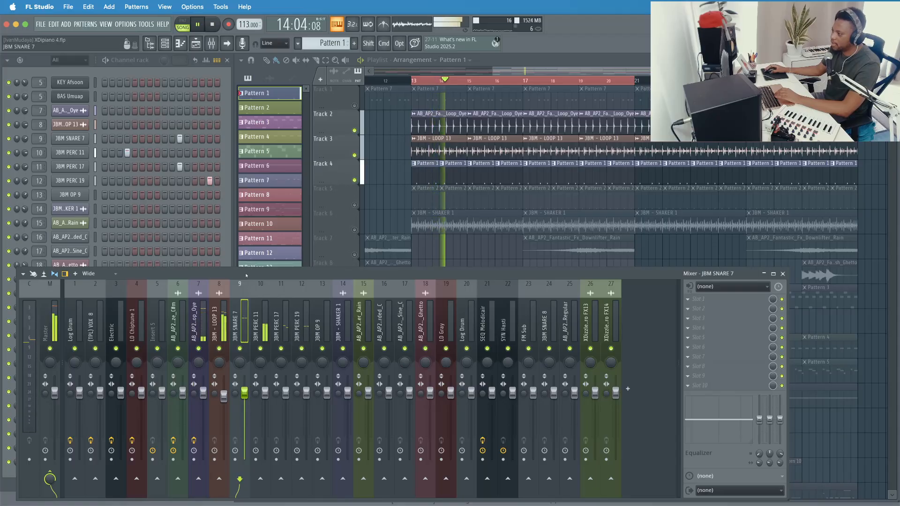
Make the mixer window taller and check the levels of the JBM - LOOP 13 and kick loop tracks
{"action": "left_click_drag", "start_coordinate": [247, 270], "coordinate": [247, 224]}
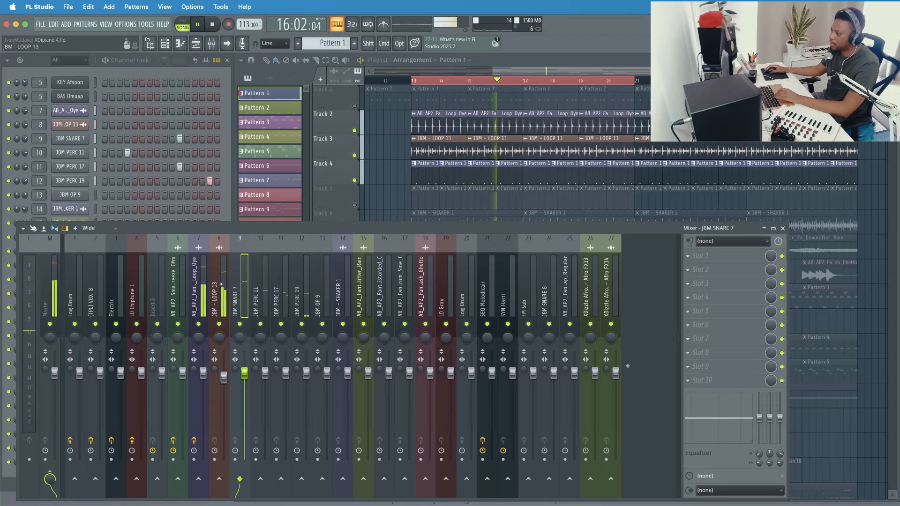
{"action": "left_click", "coordinate": [222, 288]}
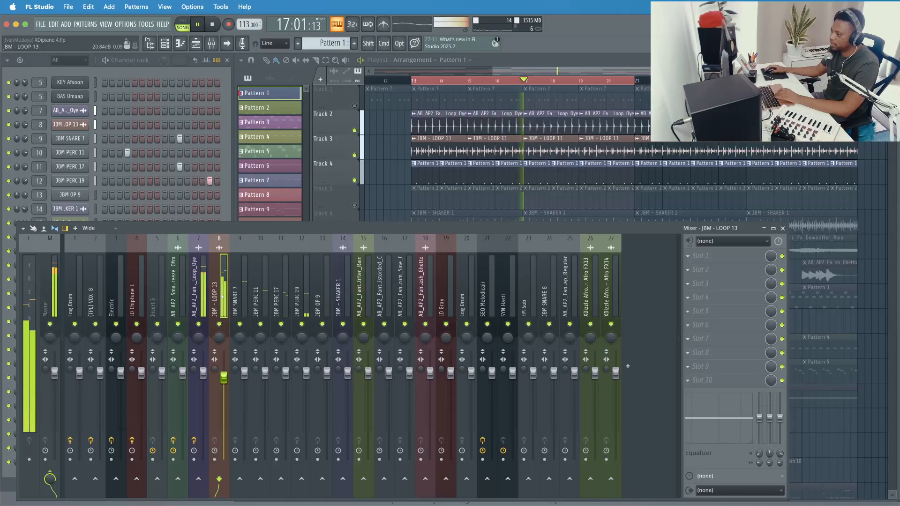
{"action": "left_click", "coordinate": [199, 288]}
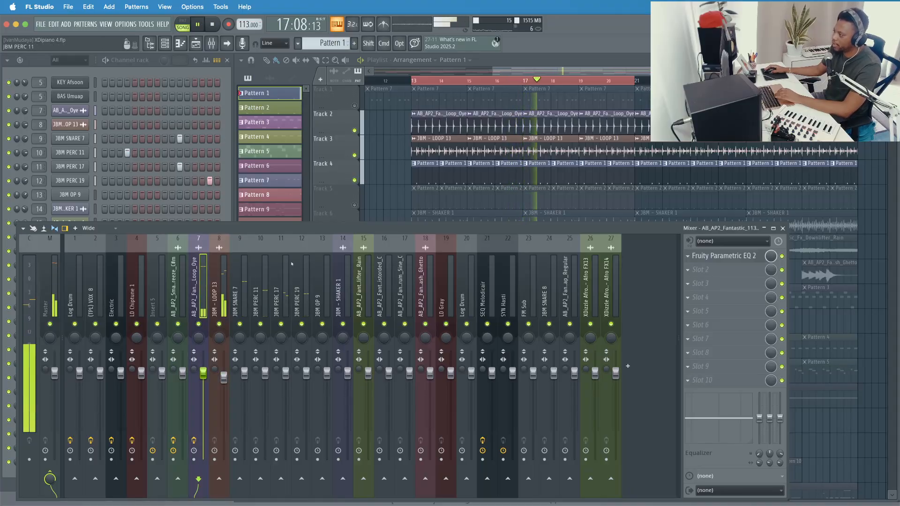
Unmute Track 5 in the playlist and check the levels of the JBM OP 9 and Master mixer tracks
{"action": "left_click", "coordinate": [355, 205]}
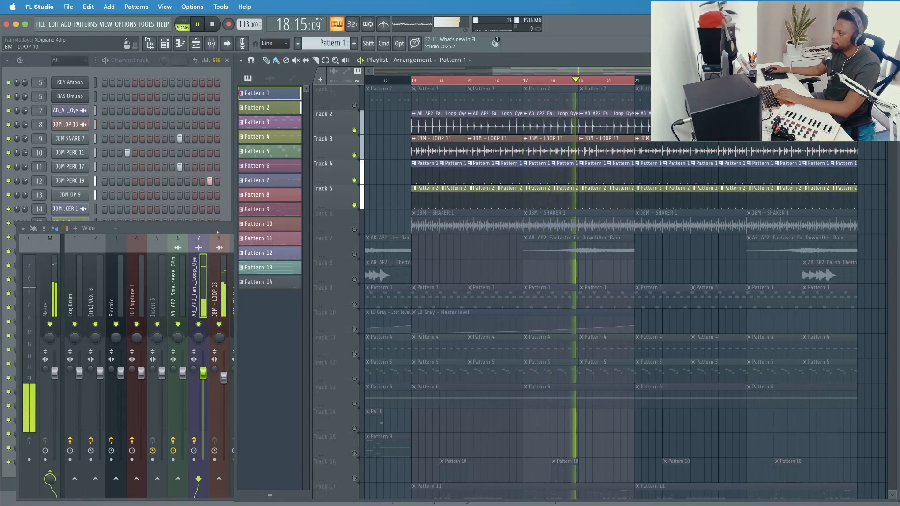
{"action": "left_click", "coordinate": [217, 232]}
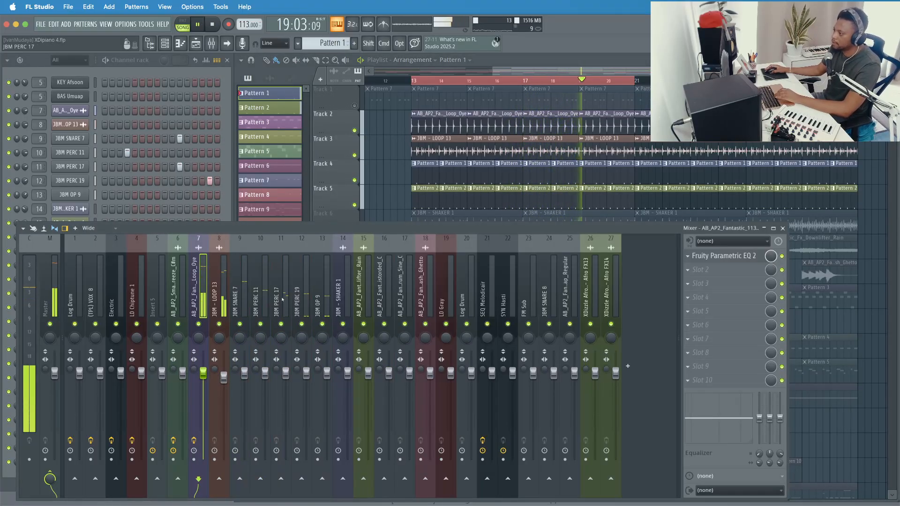
{"action": "left_click", "coordinate": [330, 305]}
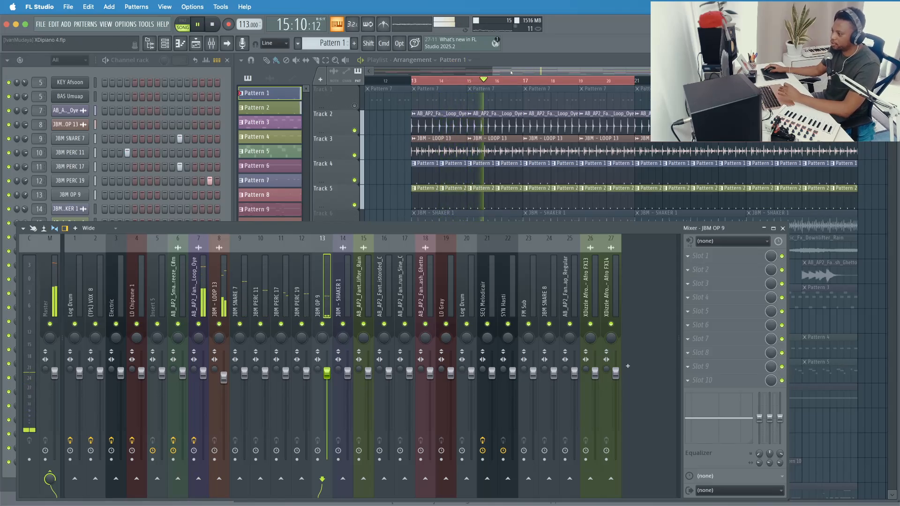
{"action": "left_click", "coordinate": [54, 373]}
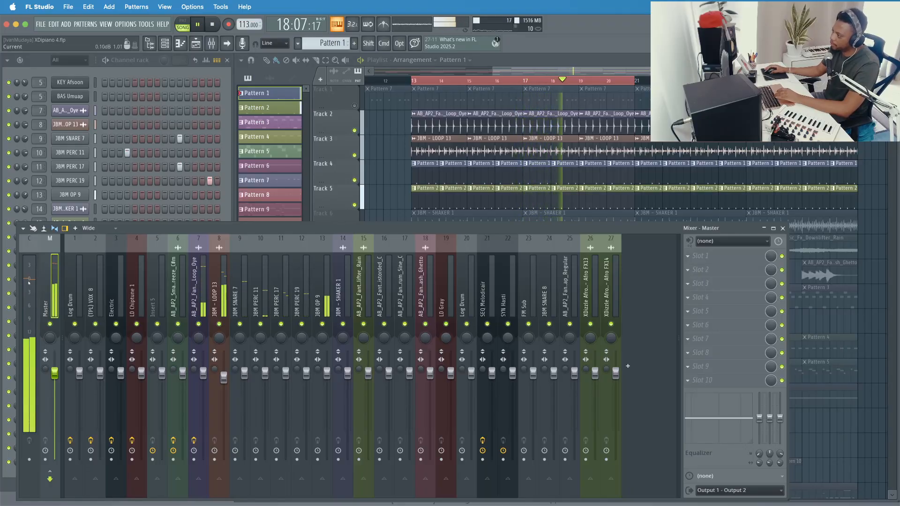
Unmute Track 6 in the playlist and pick its JBM - SHAKER 1 clip during playback
{"action": "left_click", "coordinate": [339, 212]}
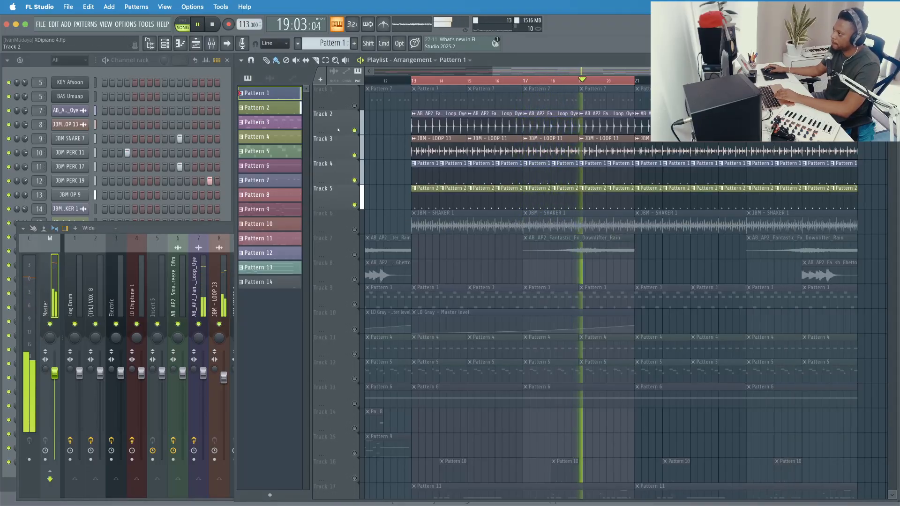
{"action": "left_click", "coordinate": [354, 230]}
{"action": "left_click", "coordinate": [434, 221]}
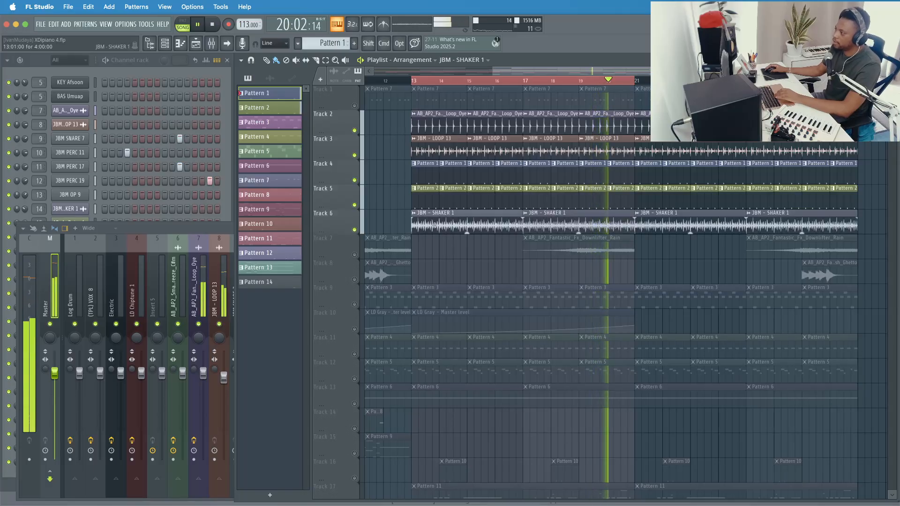
Lower the JBM - SHAKER 1 mixer track's volume to about 93% (-1.7 dB) and unmute Track 1 in the playlist
{"action": "left_click", "coordinate": [207, 263]}
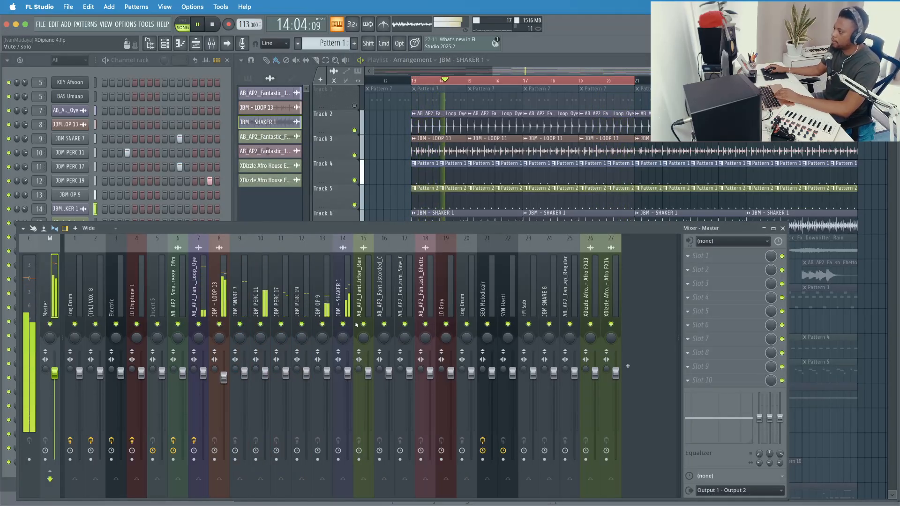
{"action": "left_click_drag", "start_coordinate": [347, 372], "coordinate": [348, 379]}
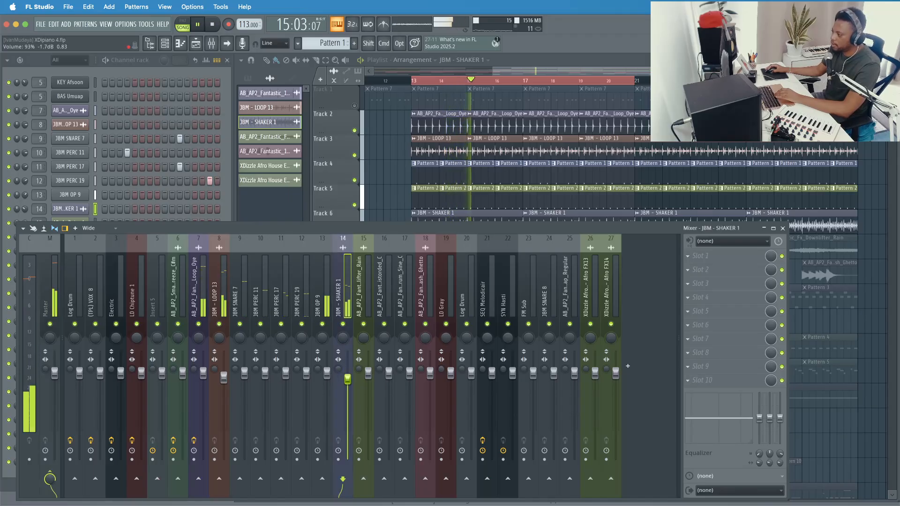
{"action": "left_click", "coordinate": [541, 70]}
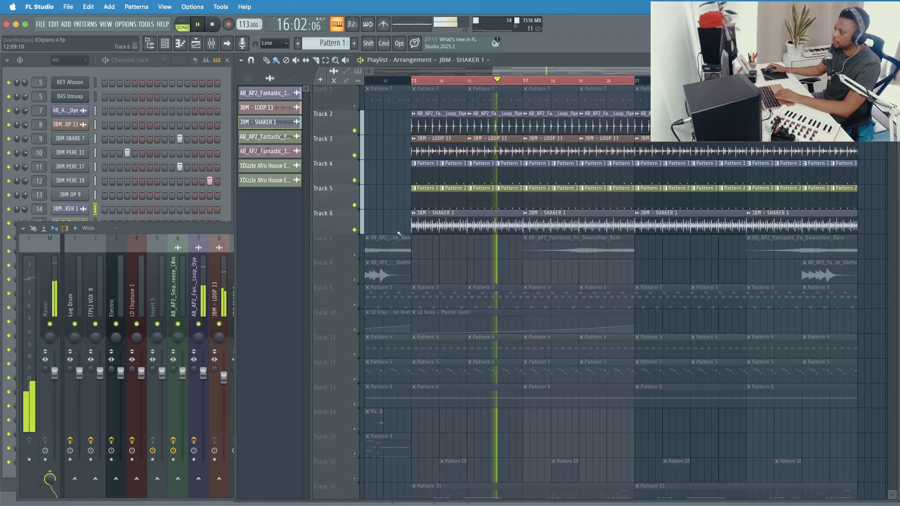
{"action": "scroll", "coordinate": [425, 214], "scroll_direction": "down", "scroll_amount": 3}
{"action": "scroll", "coordinate": [424, 214], "scroll_direction": "up", "scroll_amount": 3}
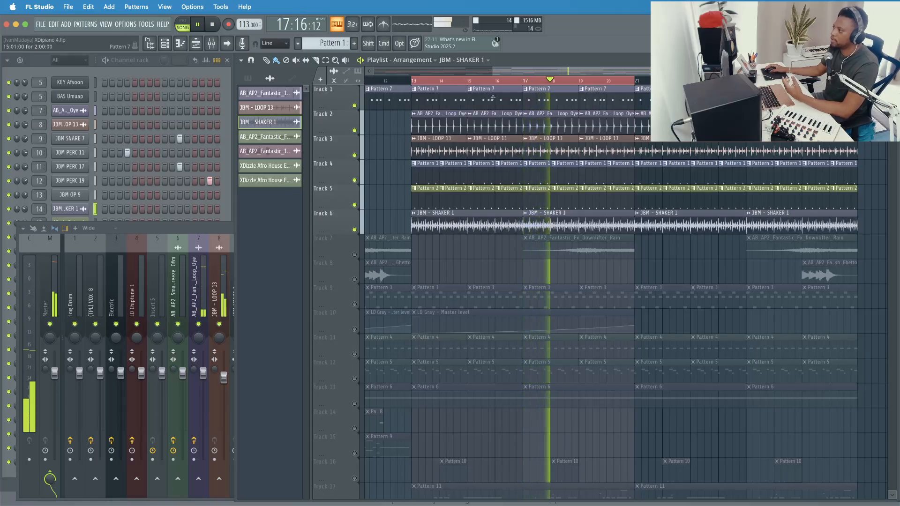
Lower the SYN Hasti mixer track's volume in small amounts, stopping and restarting playback to judge the balance
{"action": "left_click", "coordinate": [217, 232]}
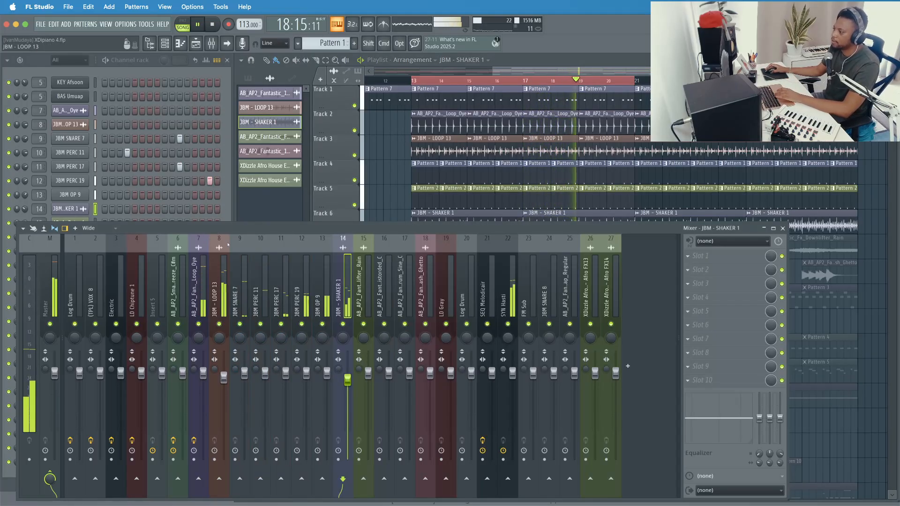
{"action": "left_click", "coordinate": [505, 286]}
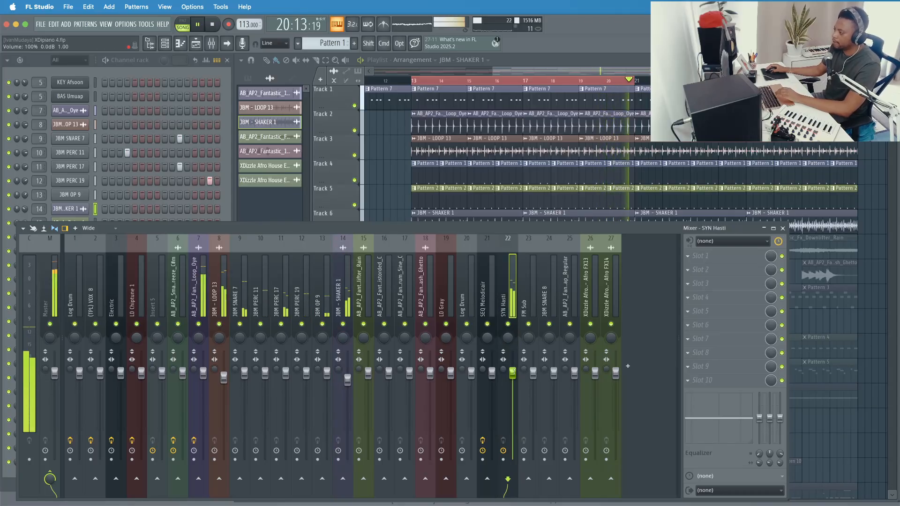
{"action": "left_click_drag", "start_coordinate": [512, 373], "coordinate": [513, 378]}
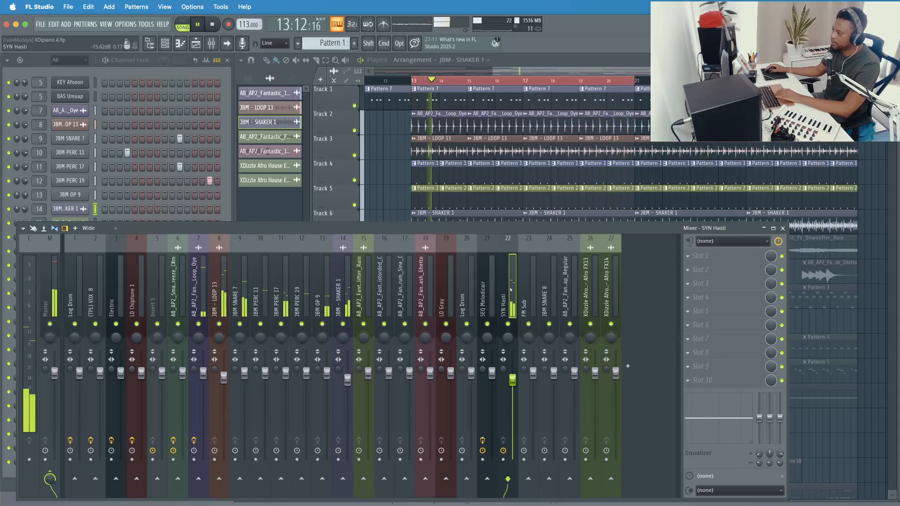
{"action": "key", "text": "space"}
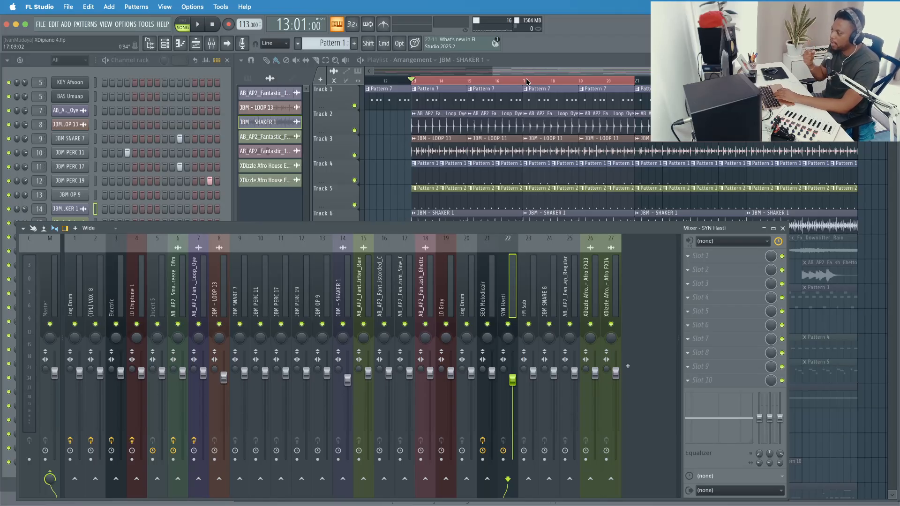
{"action": "key", "text": "space"}
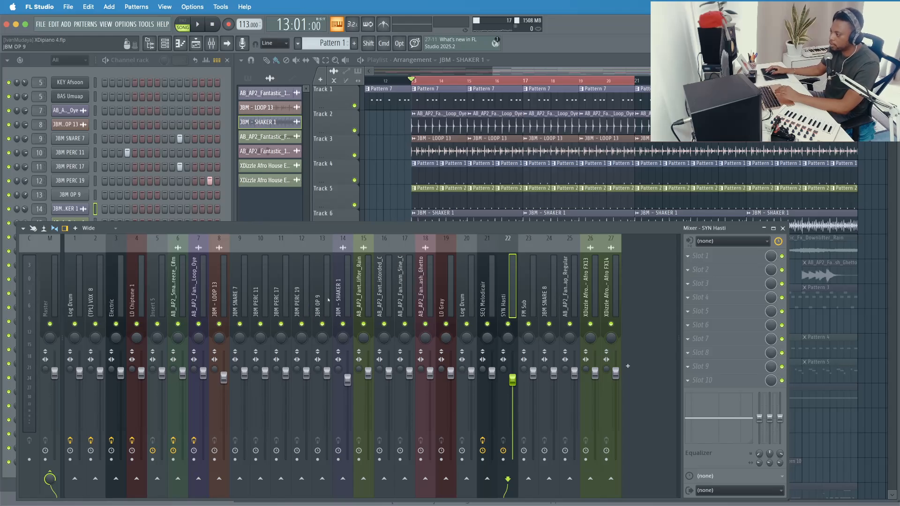
{"action": "key", "text": "space"}
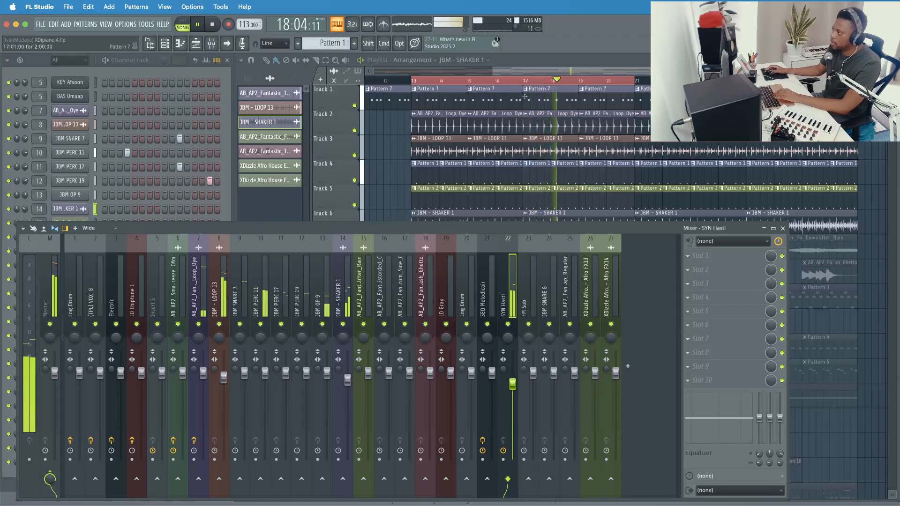
Reduce the mixer window's height, then unmute Track 7 and play its Downlifter_Rain clip from bar 18
{"action": "scroll", "coordinate": [509, 218], "scroll_direction": "down", "scroll_amount": 3}
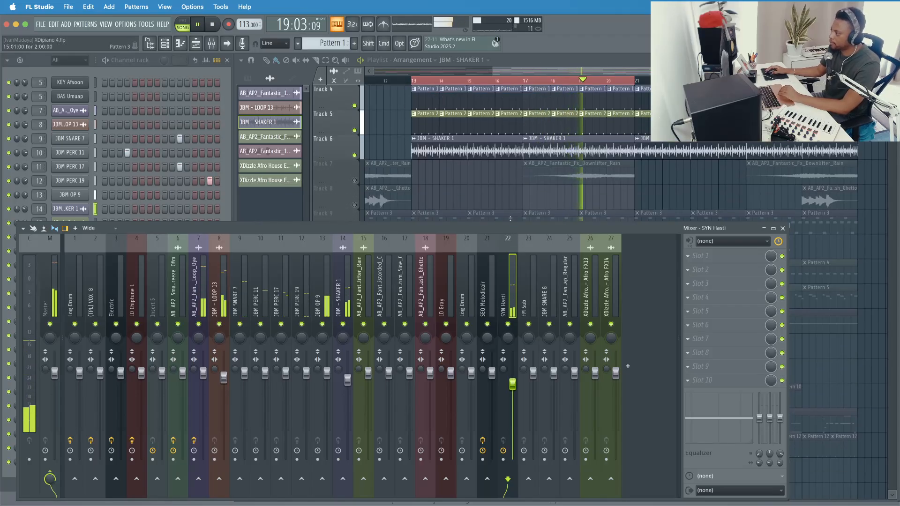
{"action": "left_click_drag", "start_coordinate": [511, 220], "coordinate": [511, 265]}
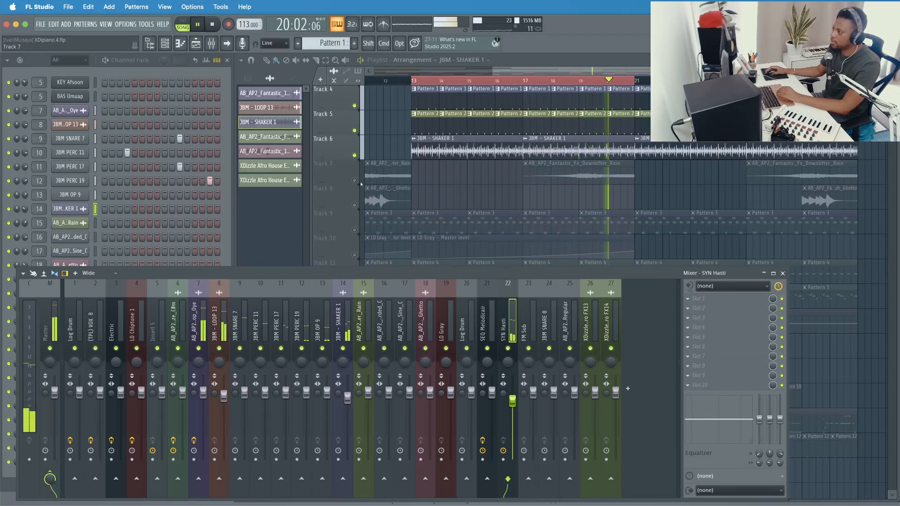
{"action": "left_click", "coordinate": [354, 180]}
{"action": "left_click", "coordinate": [556, 80]}
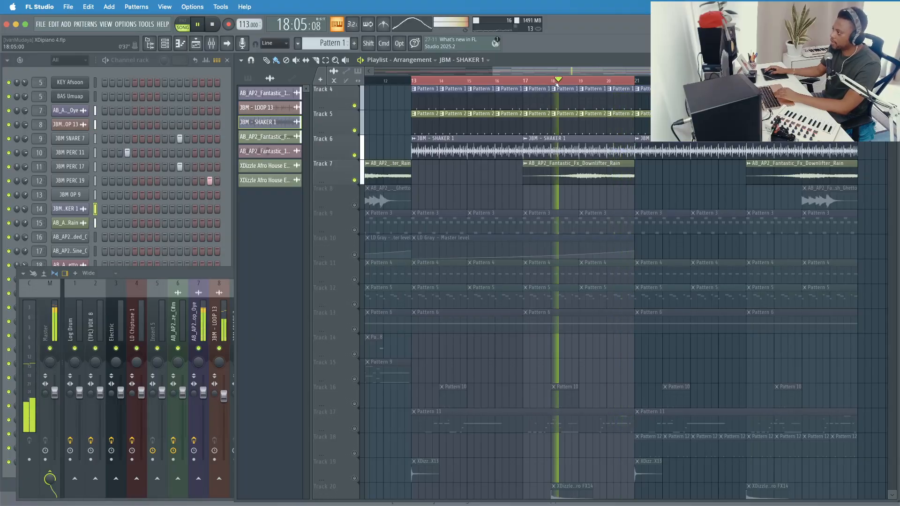
{"action": "mouse_move", "coordinate": [579, 185]}
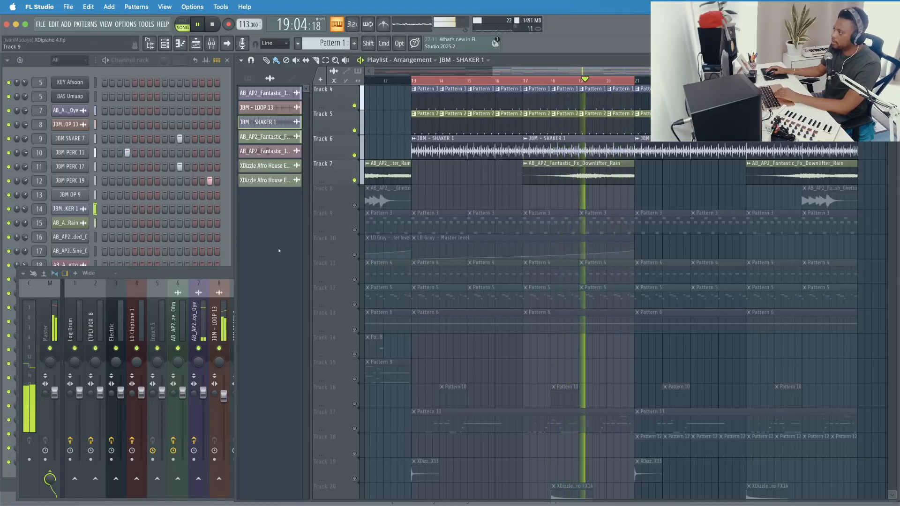
Select the AB_AP2_Fantastic_Fx_Downlifter_Rain mixer track, cut its lows by about 17.5 dB around 182 Hz and stop playback
{"action": "left_click", "coordinate": [214, 274]}
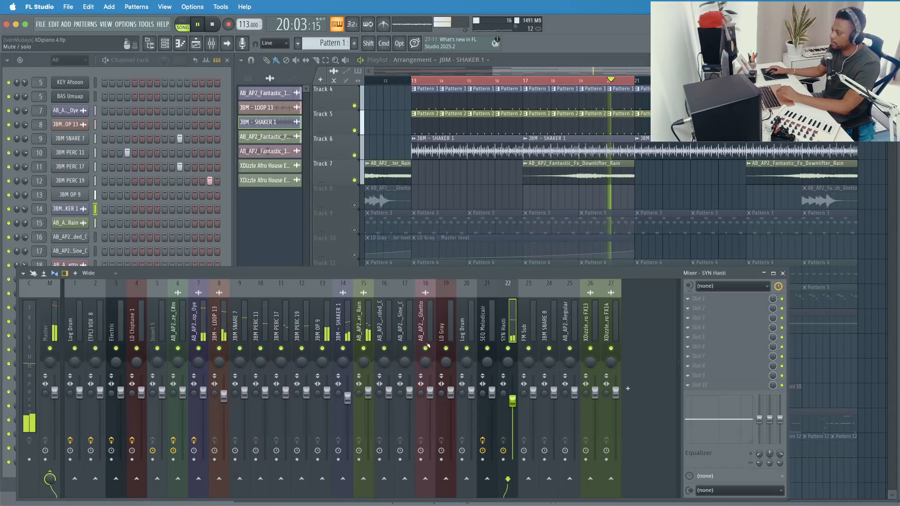
{"action": "left_click", "coordinate": [368, 393]}
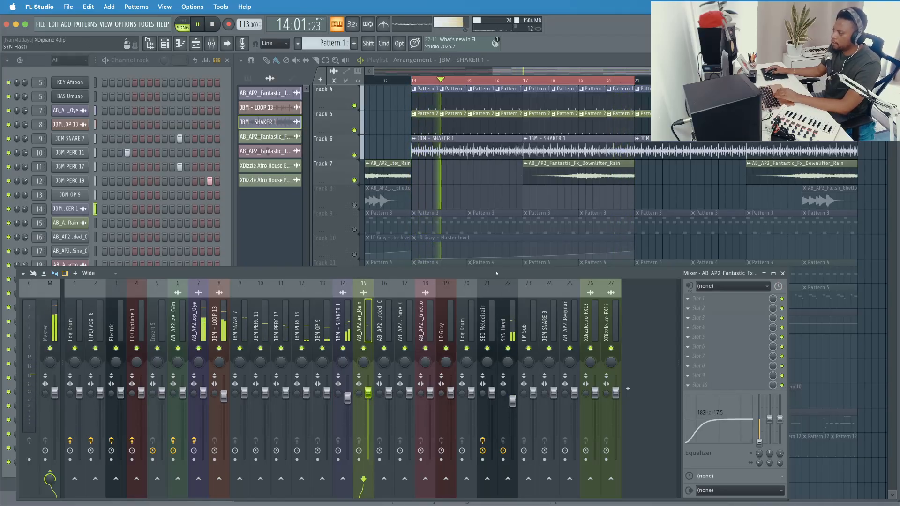
{"action": "key", "text": "space"}
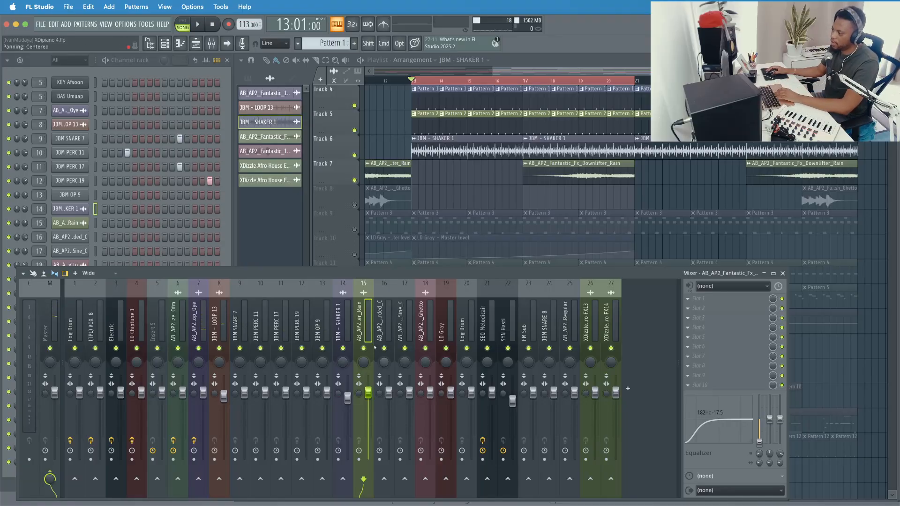
Load Fruity Delay 3 in the first effect slot of the Downlifter_Rain mixer track and play from bar 18 to hear it
{"action": "left_click", "coordinate": [705, 299]}
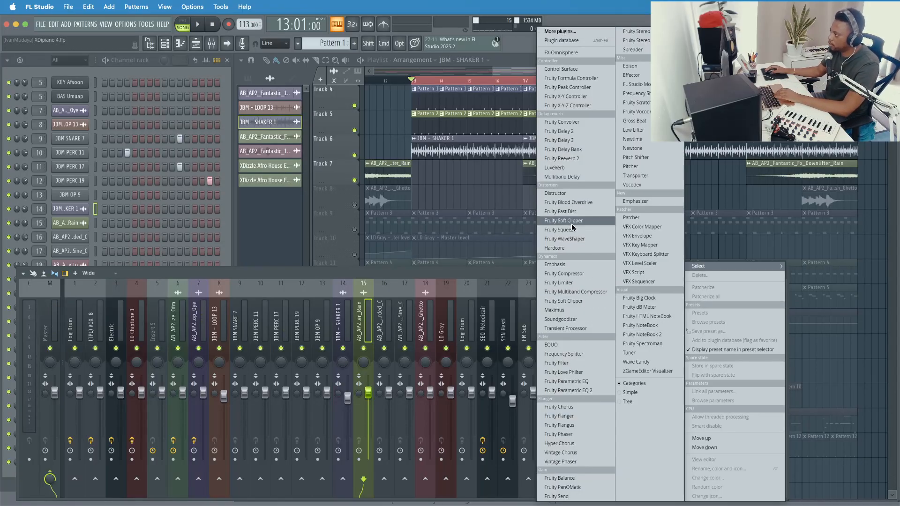
{"action": "left_click", "coordinate": [571, 142]}
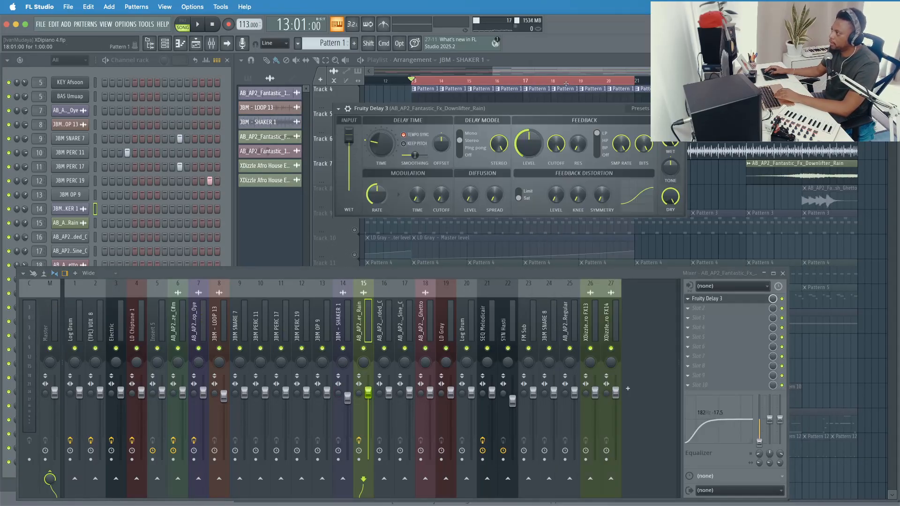
{"action": "left_click", "coordinate": [567, 88]}
{"action": "key", "text": "space"}
{"action": "left_click", "coordinate": [565, 81]}
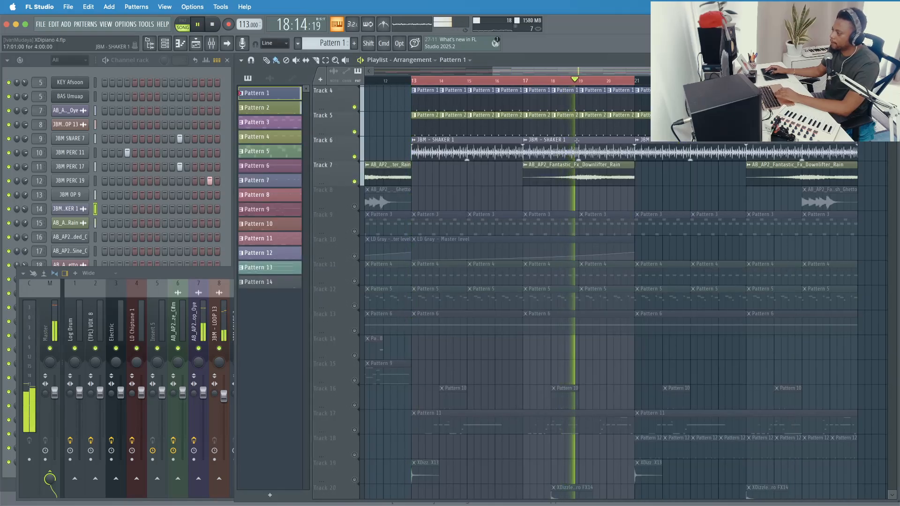
{"action": "key", "text": "F9"}
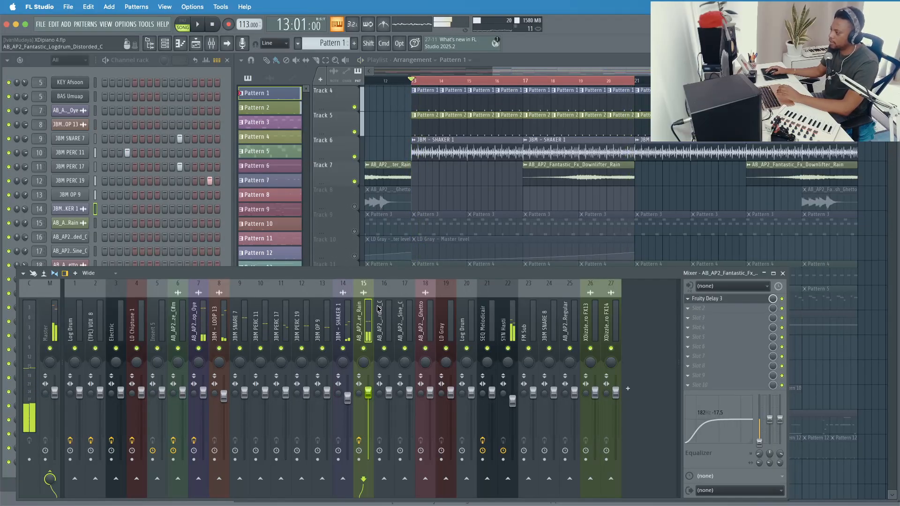
Restart playback and unmute Track 9 with the Pattern 3 clips in the playlist
{"action": "scroll", "coordinate": [451, 186], "scroll_direction": "down", "scroll_amount": 2}
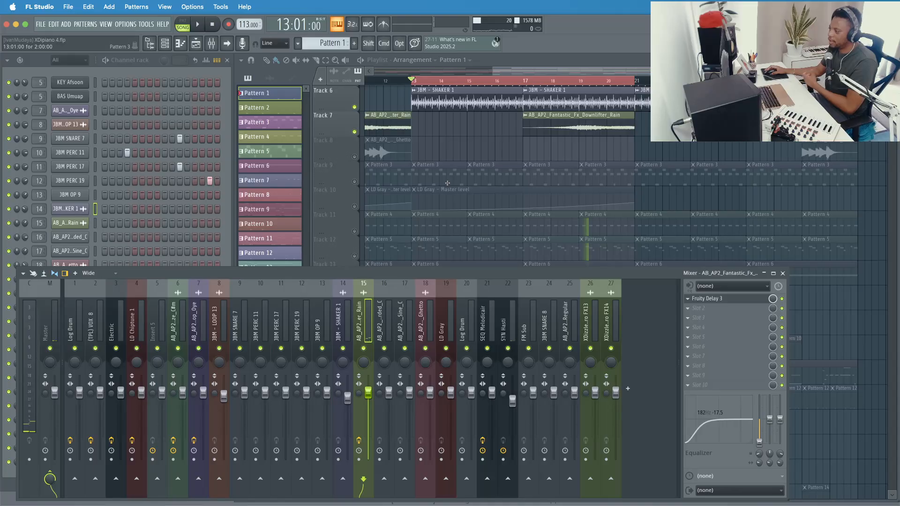
{"action": "left_click", "coordinate": [338, 177]}
{"action": "key", "text": "space"}
{"action": "left_click", "coordinate": [201, 274]}
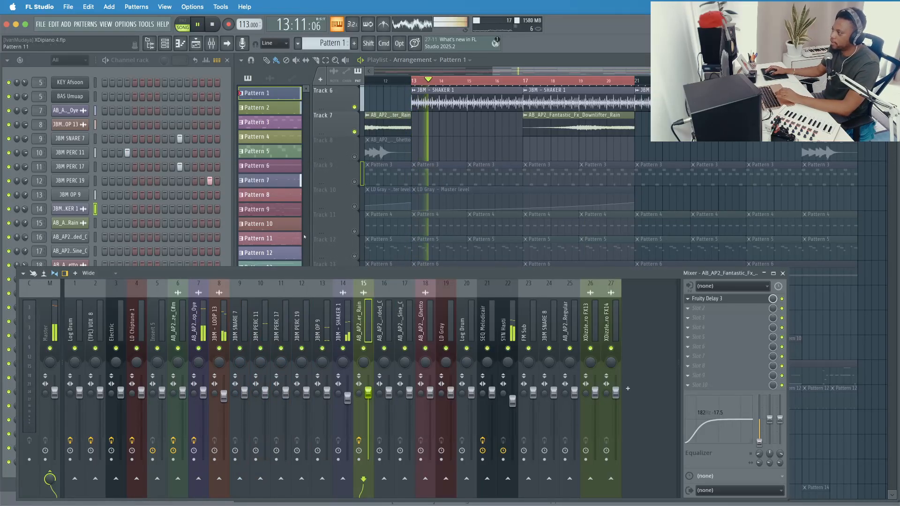
{"action": "left_click", "coordinate": [355, 182]}
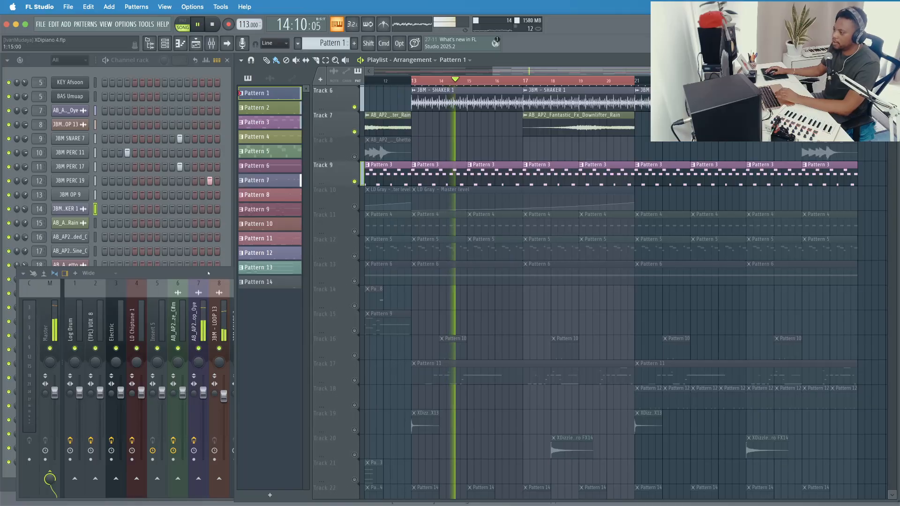
Select the LD Gray mixer track and load Fruity Parametric EQ 2 in its first effect slot
{"action": "left_click", "coordinate": [210, 278]}
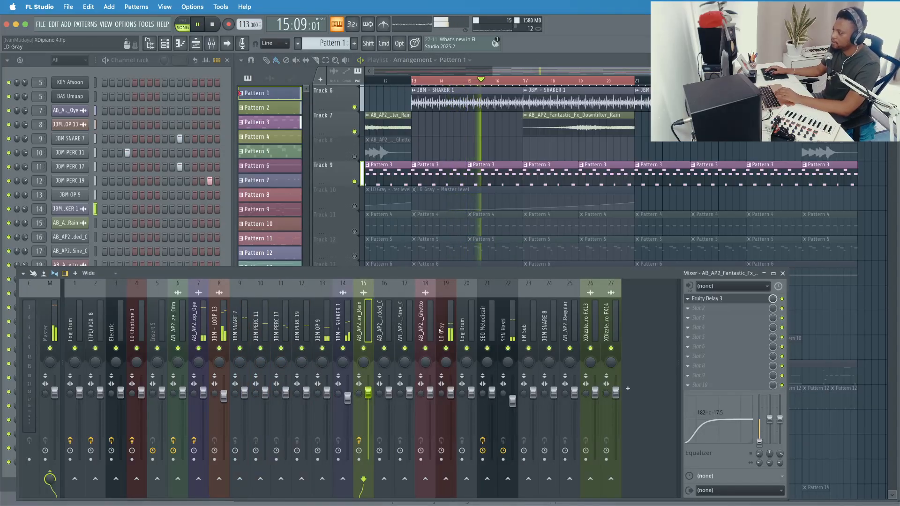
{"action": "left_click", "coordinate": [449, 327]}
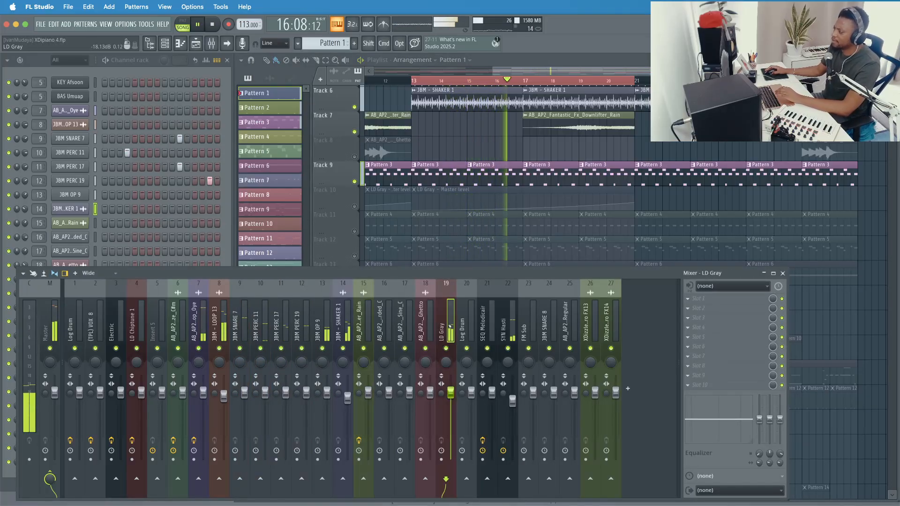
{"action": "left_click", "coordinate": [685, 309]}
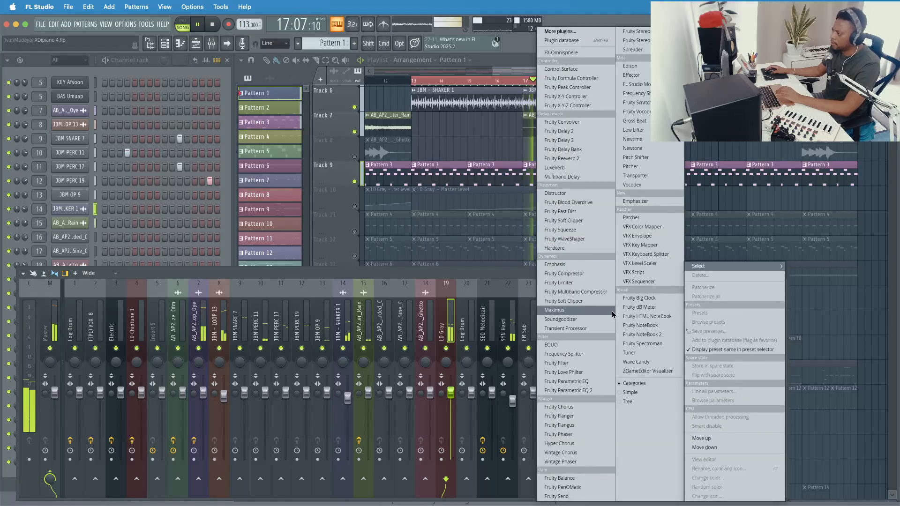
{"action": "left_click", "coordinate": [581, 390]}
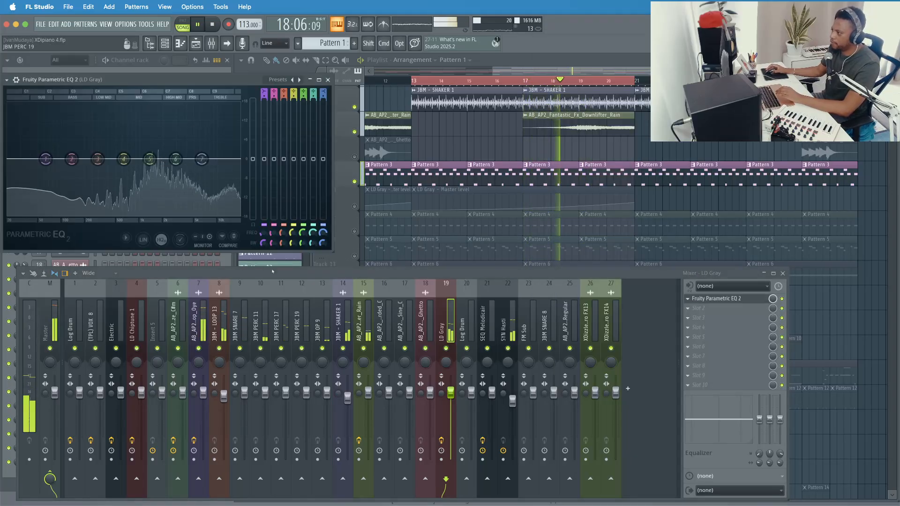
Dip band 6 and raise band 4 slightly in LD Gray's Parametric EQ 2, then close it and stop playback
{"action": "left_click_drag", "start_coordinate": [176, 158], "coordinate": [124, 150]}
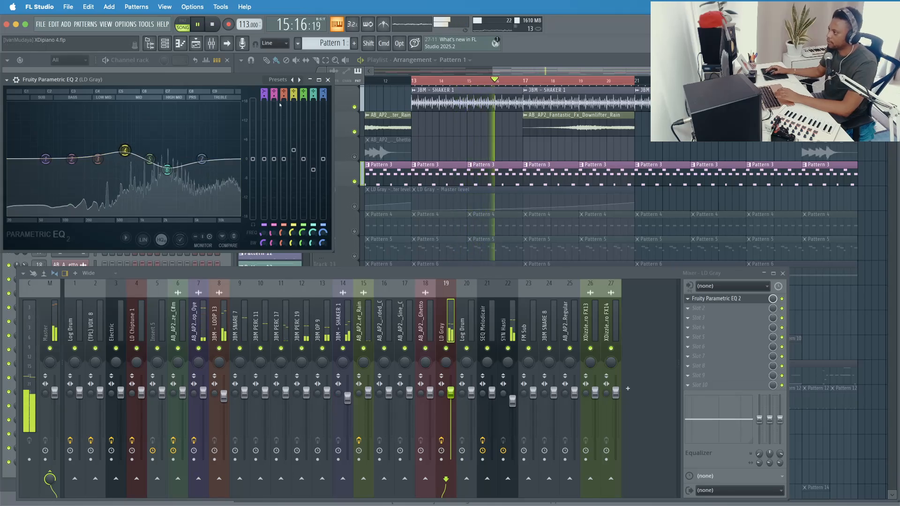
{"action": "left_click", "coordinate": [328, 80]}
{"action": "key", "text": "space"}
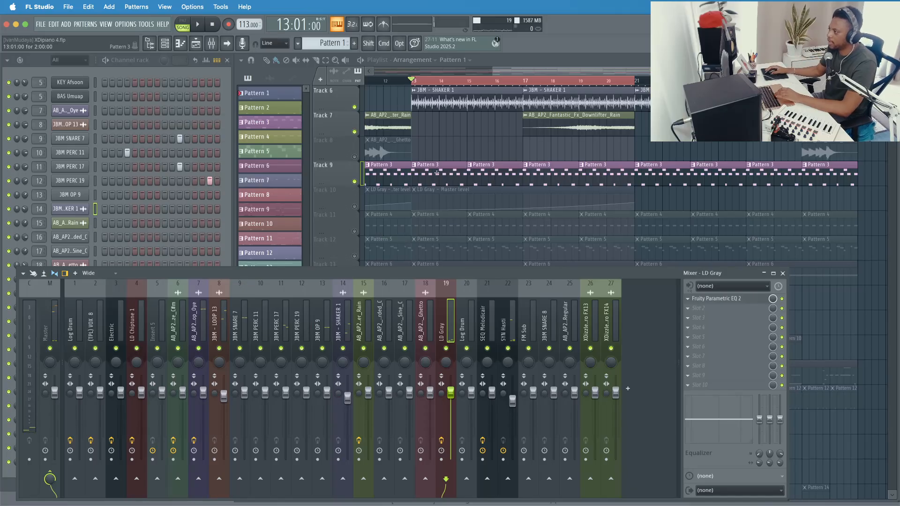
Pick Pattern 3, open its LD Gray synth from the channel rack to examine the settings, then close it
{"action": "left_click", "coordinate": [416, 173]}
{"action": "left_click", "coordinate": [155, 64]}
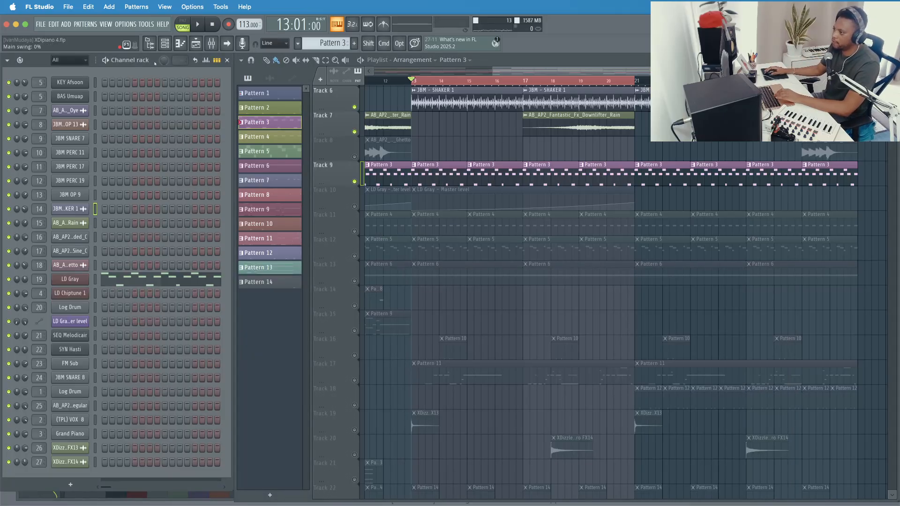
{"action": "left_click", "coordinate": [71, 281]}
{"action": "left_click_drag", "start_coordinate": [677, 115], "coordinate": [451, 134]}
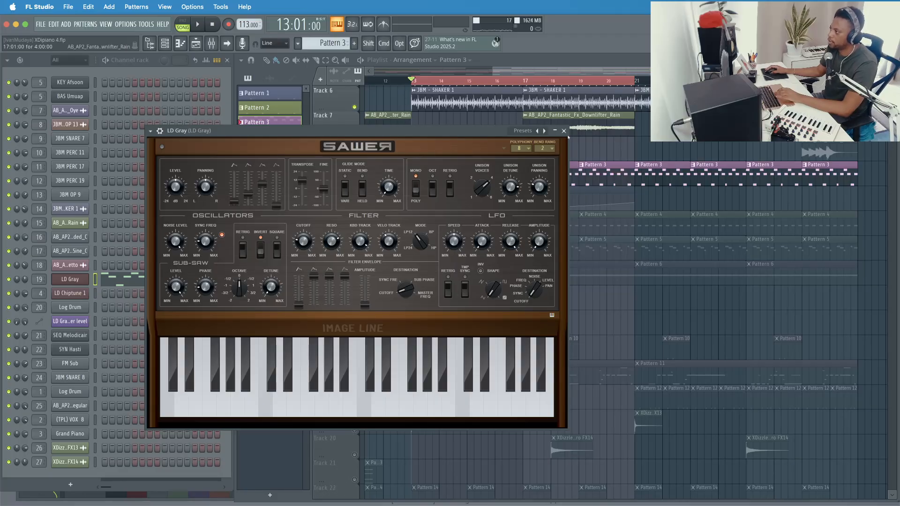
{"action": "left_click", "coordinate": [564, 131]}
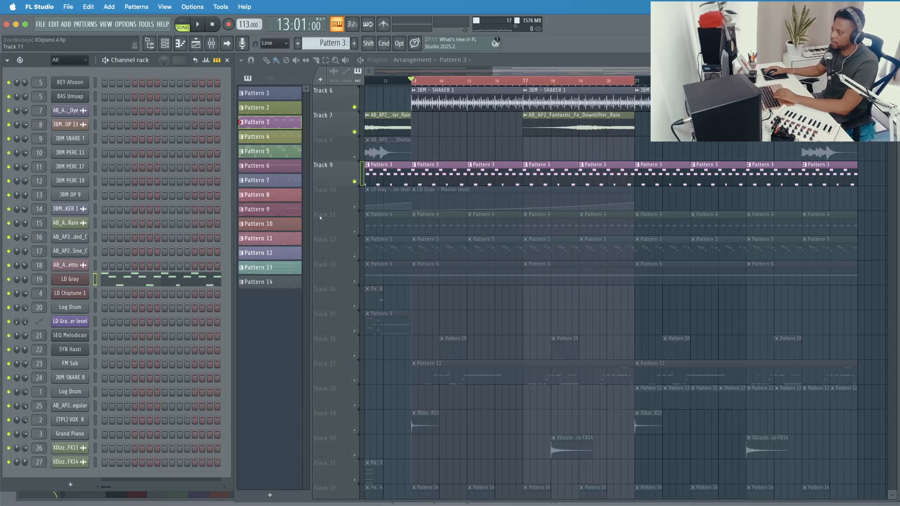
Restart playback, unmute Track 11 and pick one of its Pattern 4 clips
{"action": "key", "text": "space"}
{"action": "left_click", "coordinate": [354, 232]}
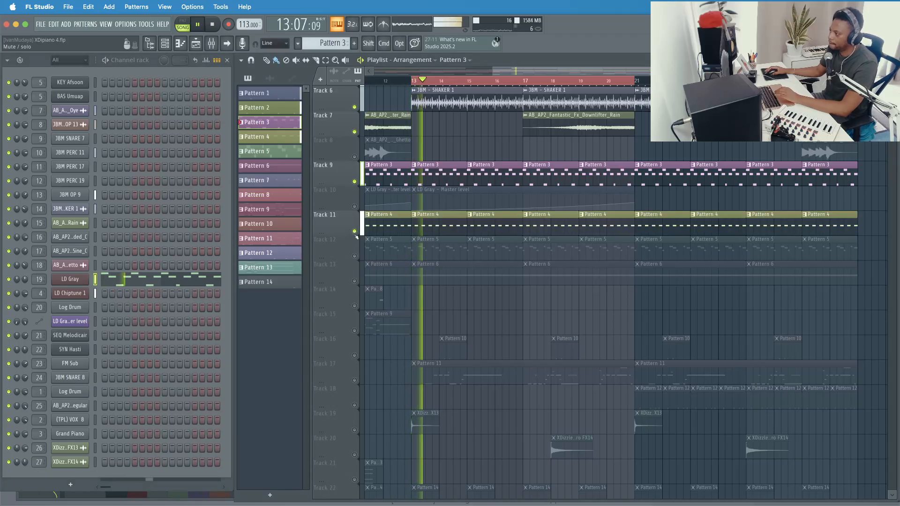
{"action": "left_click", "coordinate": [433, 230]}
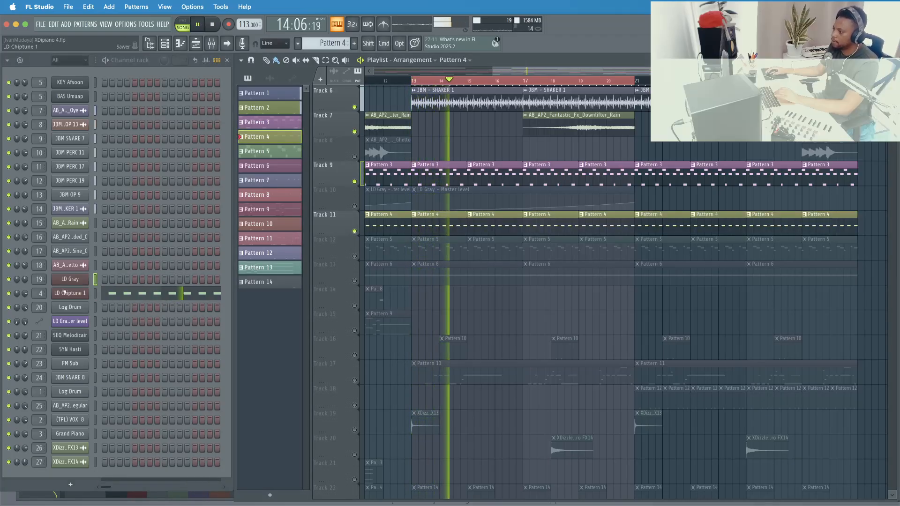
Open the LD Chiptune 1 synth, keep it routed to its LD Chiptune 1 mixer track, and bring that mixer track up
{"action": "left_click", "coordinate": [70, 293]}
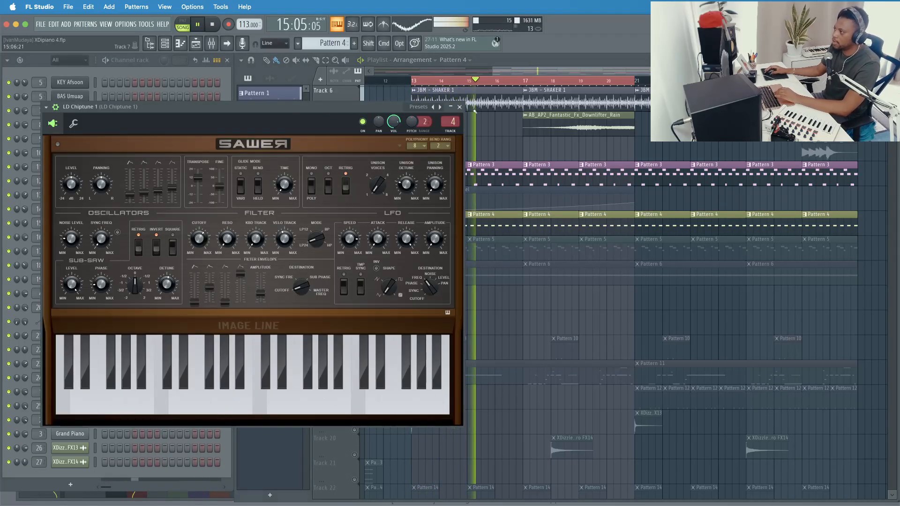
{"action": "scroll", "coordinate": [452, 127], "scroll_direction": "down", "scroll_amount": 1}
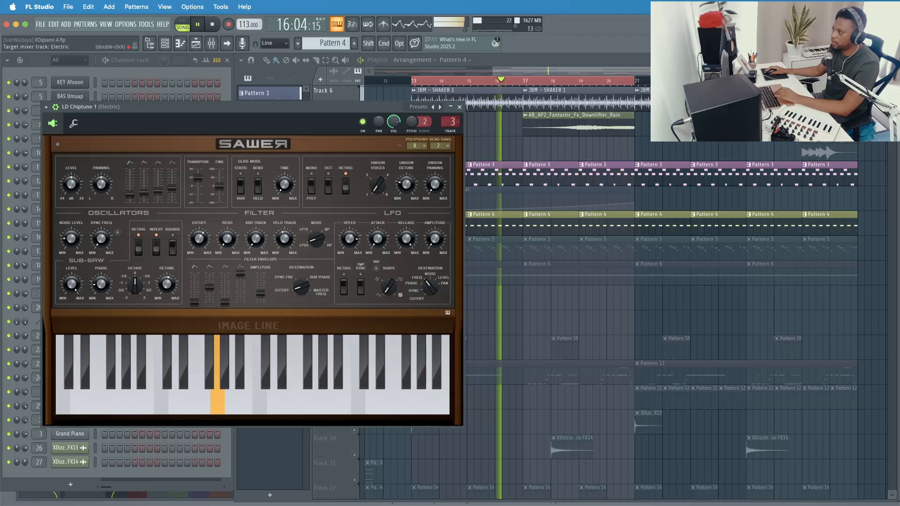
{"action": "scroll", "coordinate": [451, 125], "scroll_direction": "up", "scroll_amount": 1}
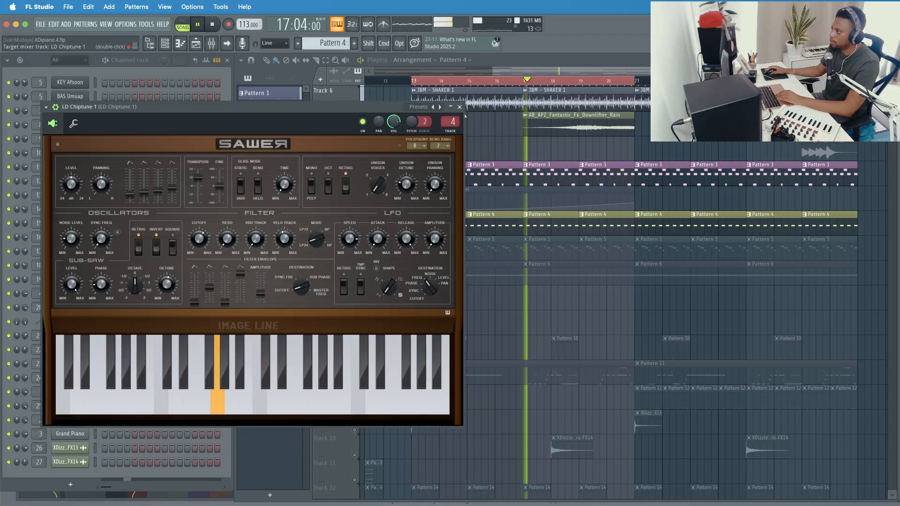
{"action": "left_click_drag", "start_coordinate": [396, 107], "coordinate": [562, 128]}
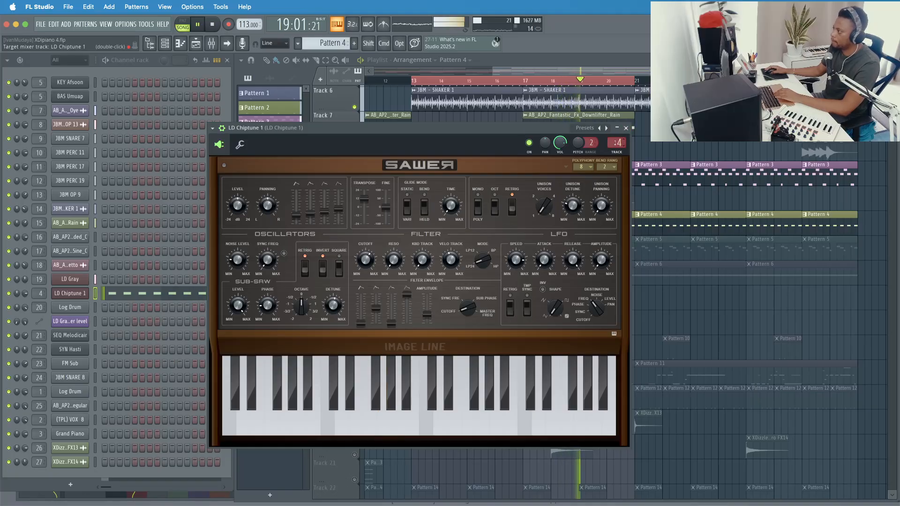
{"action": "double_click", "coordinate": [617, 142]}
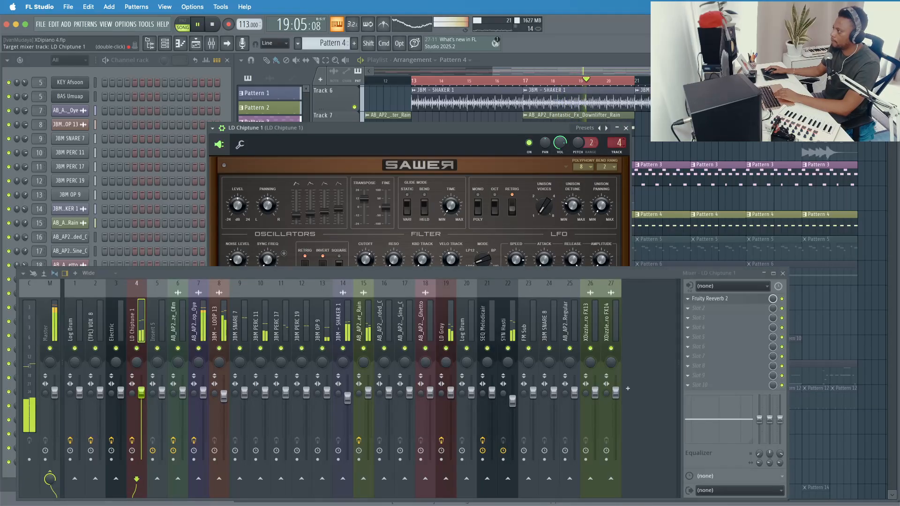
Examine the Fruity Reeverb 2 settings on the LD Chiptune 1 mixer track, then close the reverb and the synth
{"action": "left_click", "coordinate": [729, 301]}
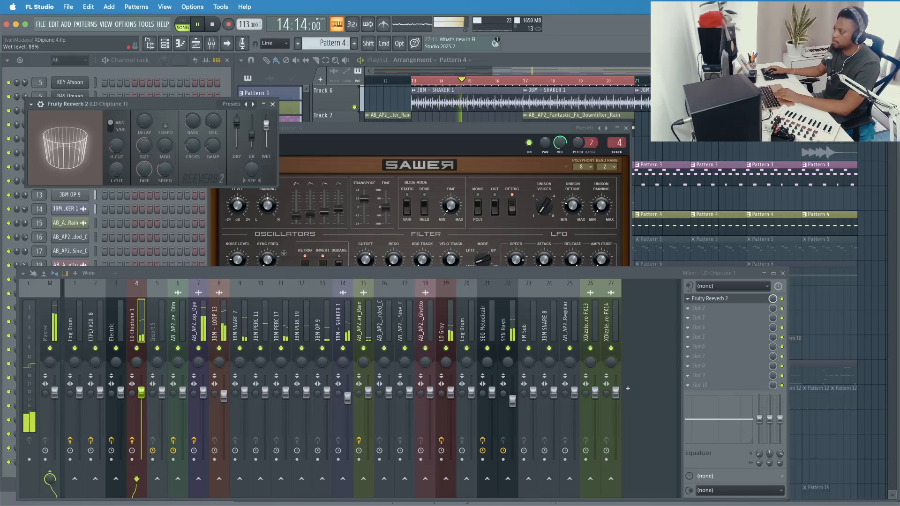
{"action": "left_click", "coordinate": [273, 105]}
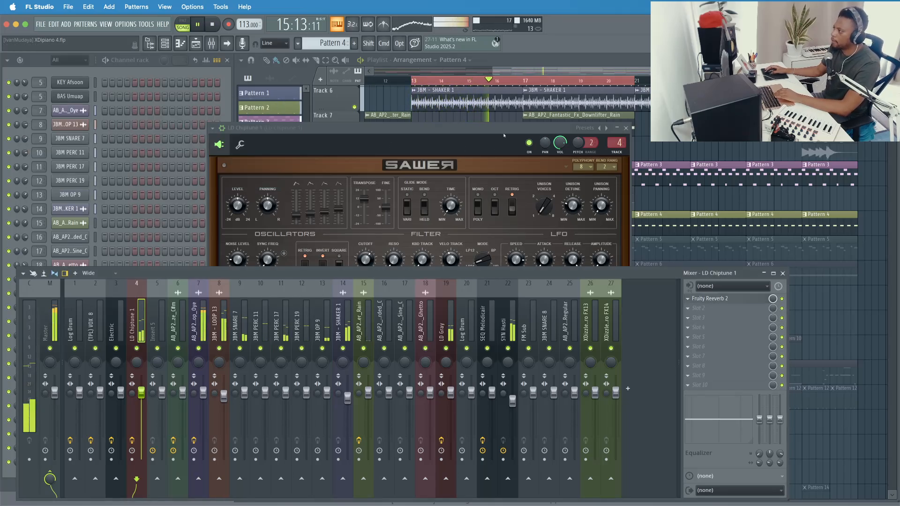
{"action": "left_click", "coordinate": [504, 135]}
{"action": "left_click", "coordinate": [626, 128]}
Unmute Track 10 with the LD Gray master level automation in the playlist, then stop playback
{"action": "left_click", "coordinate": [360, 213]}
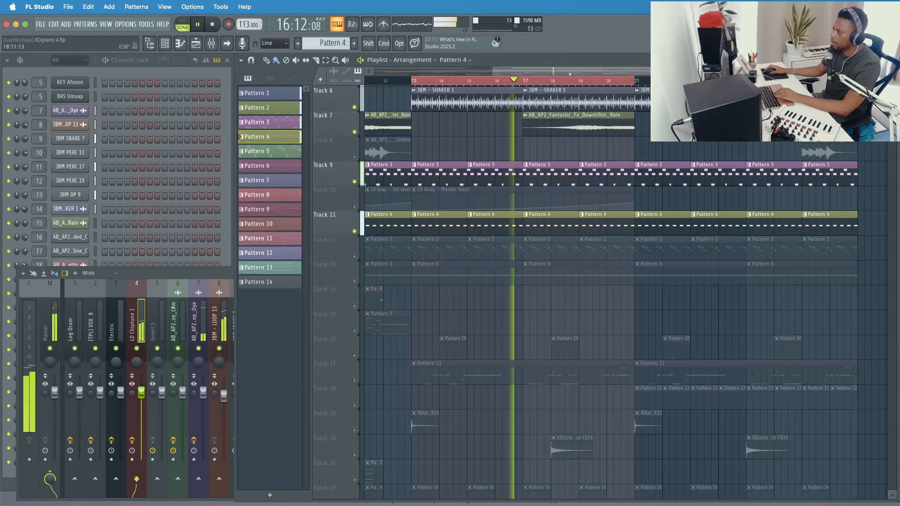
{"action": "left_click", "coordinate": [354, 206]}
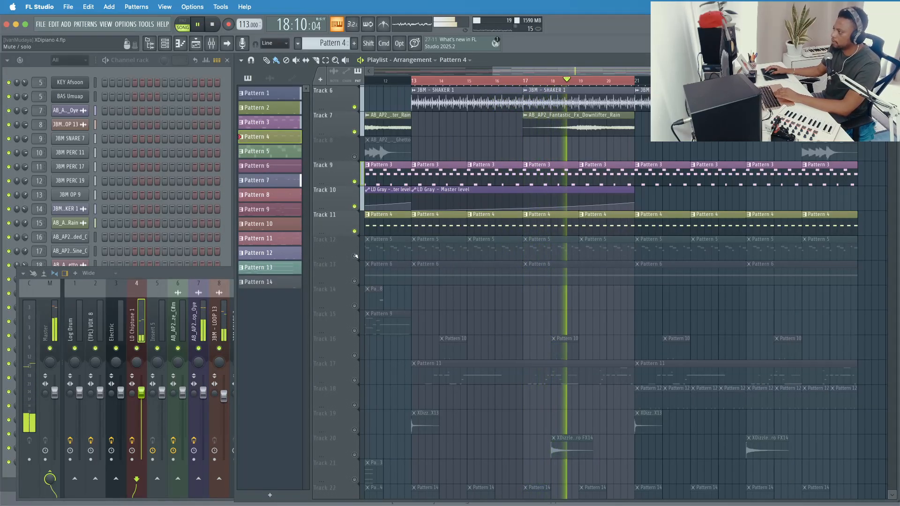
{"action": "key", "text": "space"}
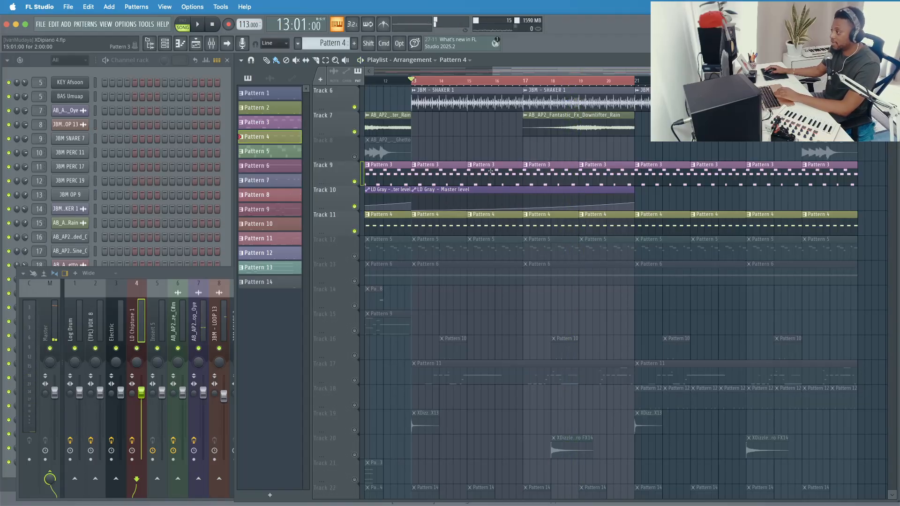
Restart playback, unmute Track 12 and pick one of its Pattern 5 clips
{"action": "key", "text": "space"}
{"action": "left_click", "coordinate": [354, 256]}
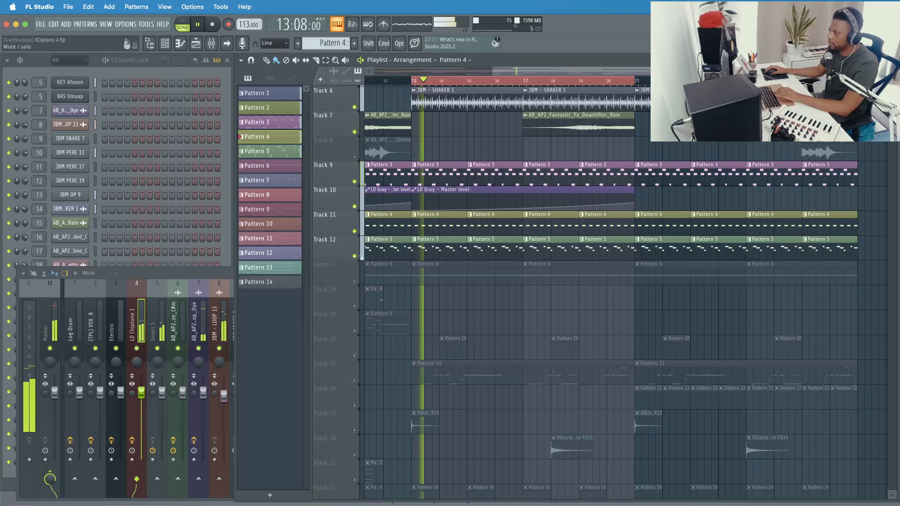
{"action": "left_click", "coordinate": [429, 253]}
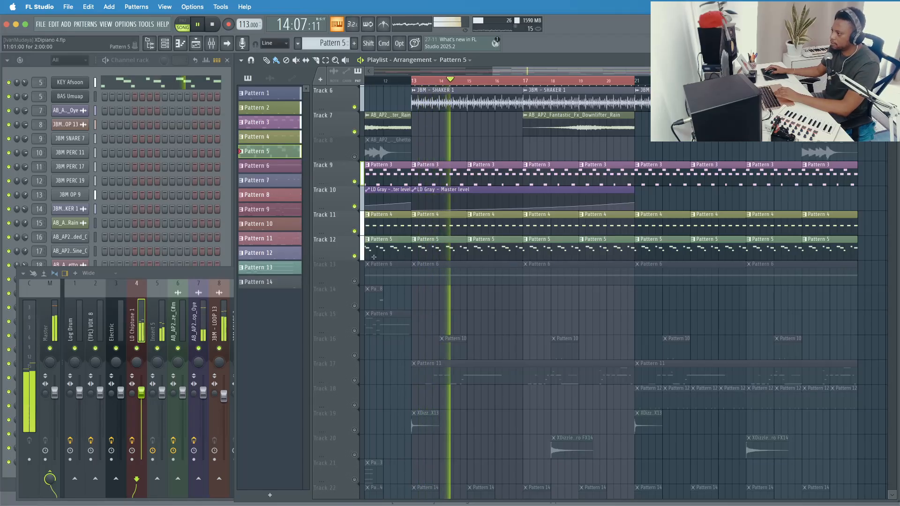
Examine the KEY Afsoon FLEX synth and its Insert 5 mixer track, then return to the playlist
{"action": "left_click", "coordinate": [81, 83]}
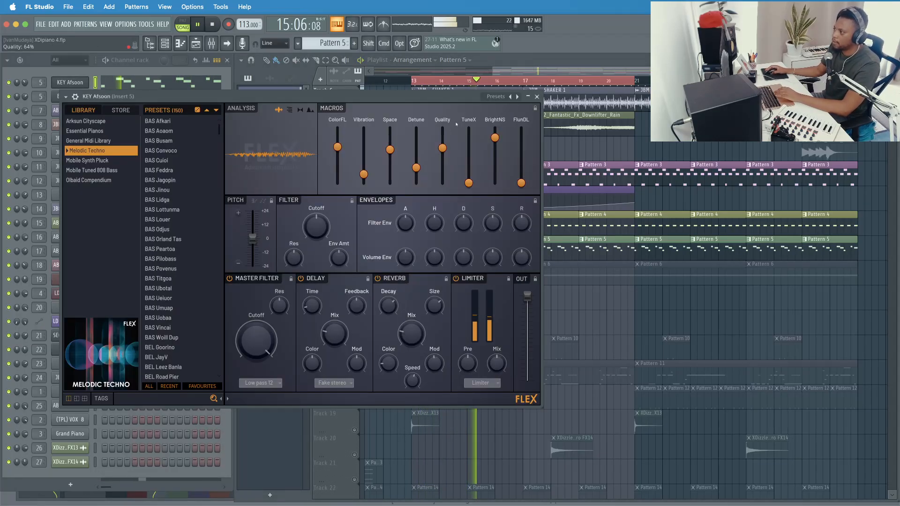
{"action": "left_click_drag", "start_coordinate": [386, 99], "coordinate": [489, 131]}
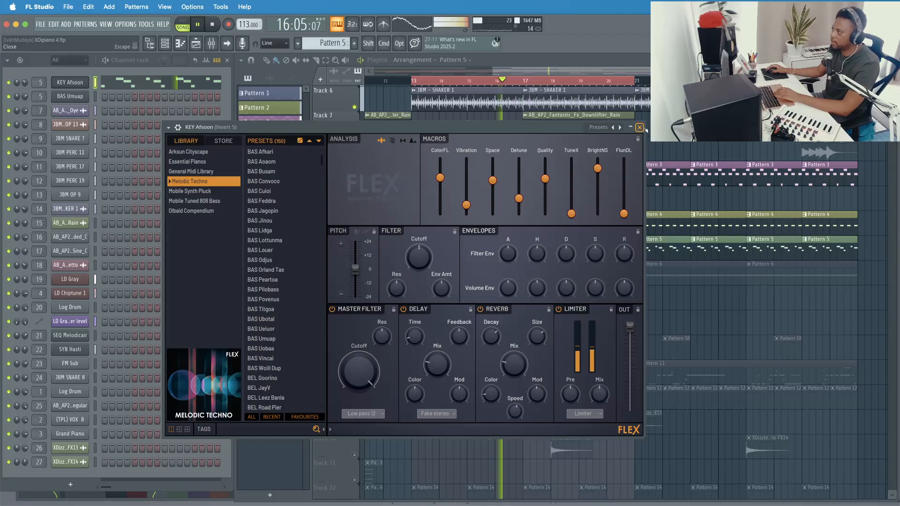
{"action": "left_click", "coordinate": [641, 127]}
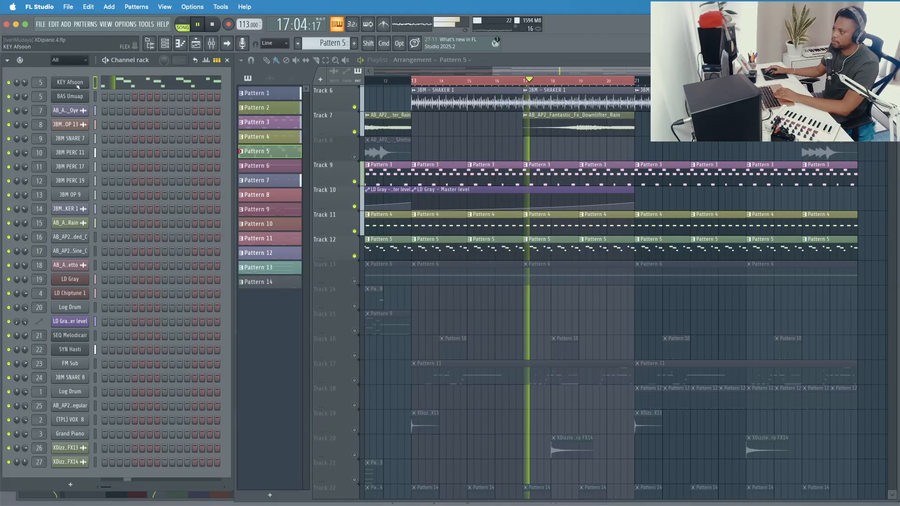
{"action": "double_click", "coordinate": [40, 82]}
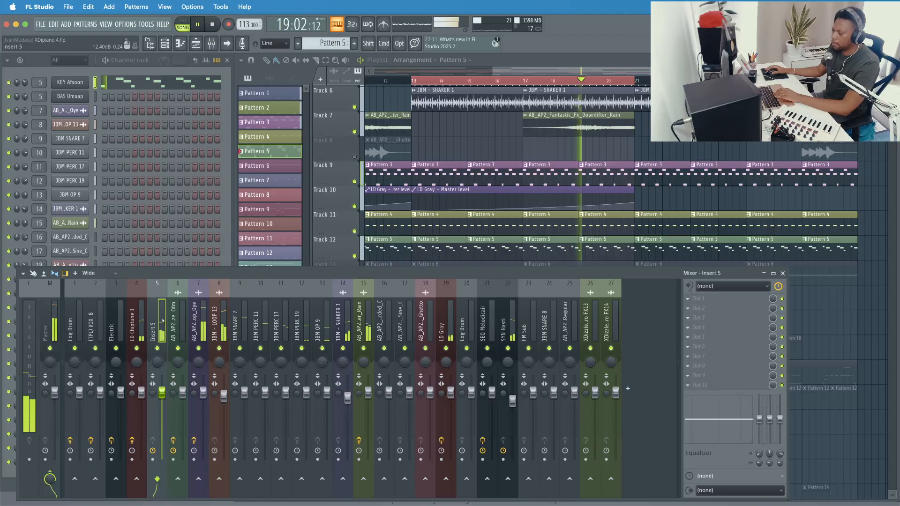
{"action": "left_click", "coordinate": [528, 60]}
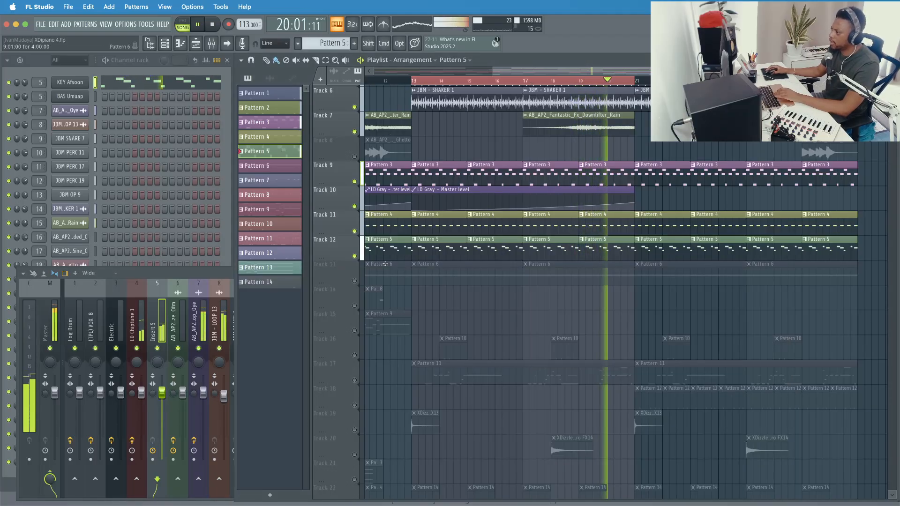
Unmute Track 13 and pick Pattern 6
{"action": "left_click", "coordinate": [355, 283]}
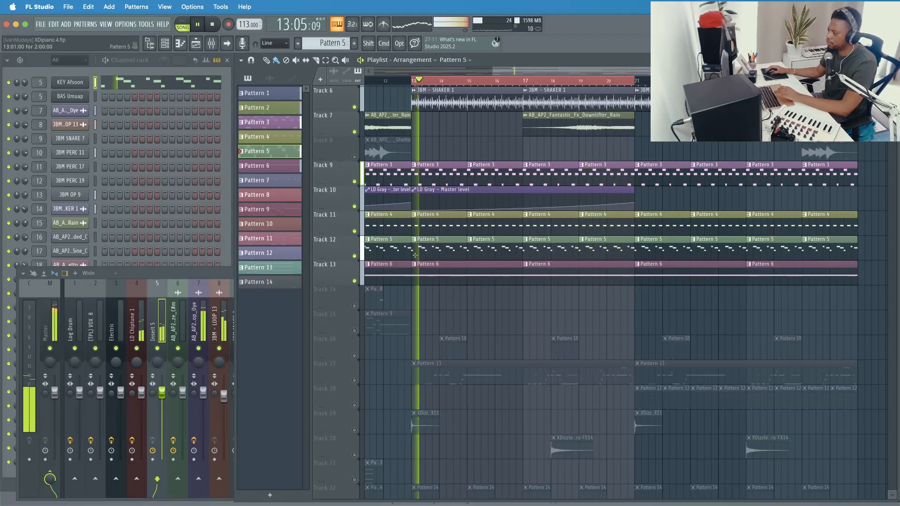
{"action": "scroll", "coordinate": [424, 269], "scroll_direction": "down", "scroll_amount": 1}
{"action": "scroll", "coordinate": [426, 268], "scroll_direction": "down", "scroll_amount": 1}
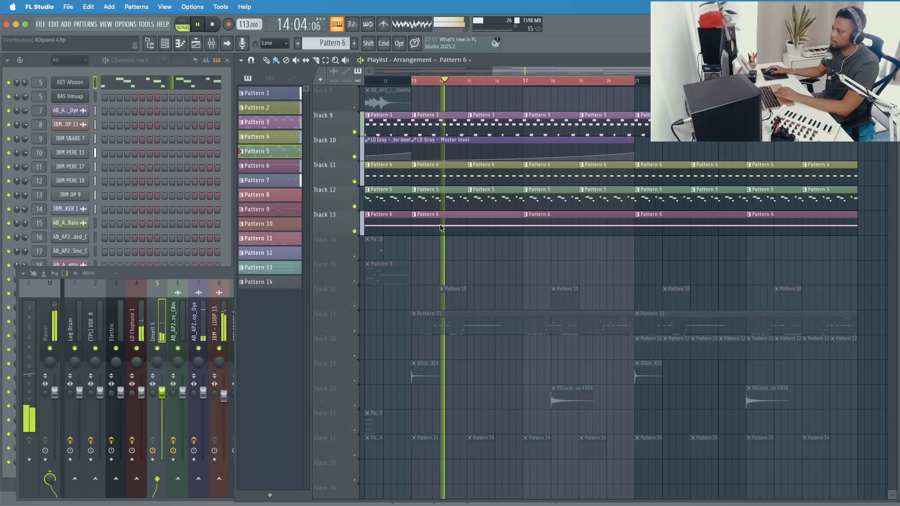
{"action": "left_click", "coordinate": [269, 165]}
Bring up the SEQ Melodicair mixer track from the channel rack and lower its volume to about -3.4 dB
{"action": "left_click", "coordinate": [150, 71]}
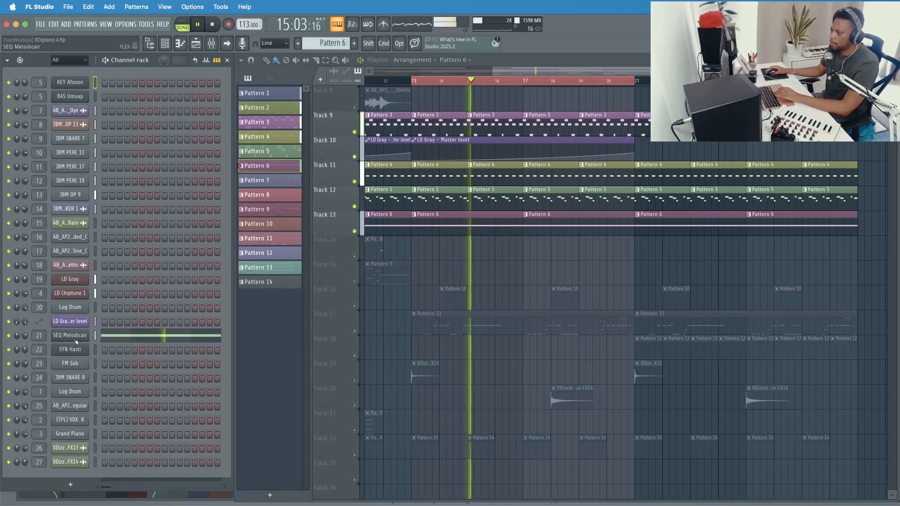
{"action": "double_click", "coordinate": [39, 335]}
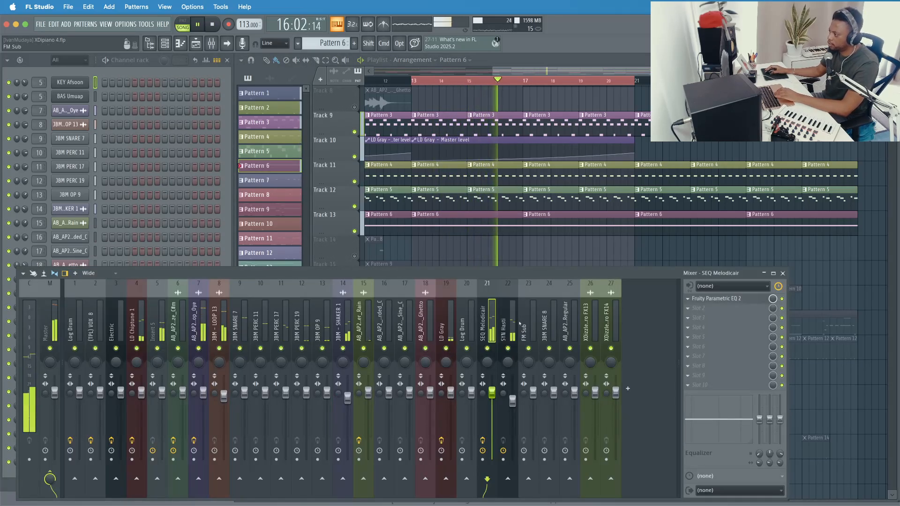
{"action": "left_click_drag", "start_coordinate": [492, 392], "coordinate": [492, 399]}
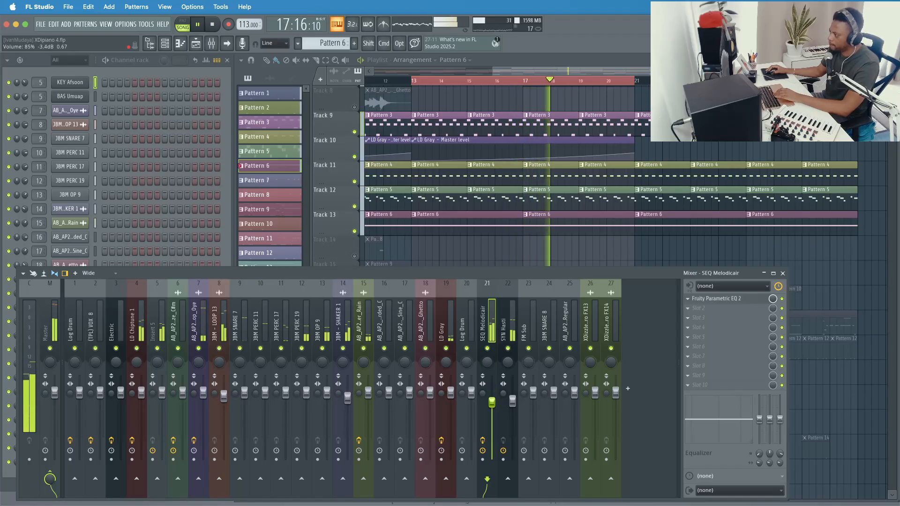
Shift band 2 to about 199 Hz at -4.4 dB in SEQ Melodicair's Parametric EQ 2, replay the loop, and close the EQ
{"action": "left_click", "coordinate": [721, 297]}
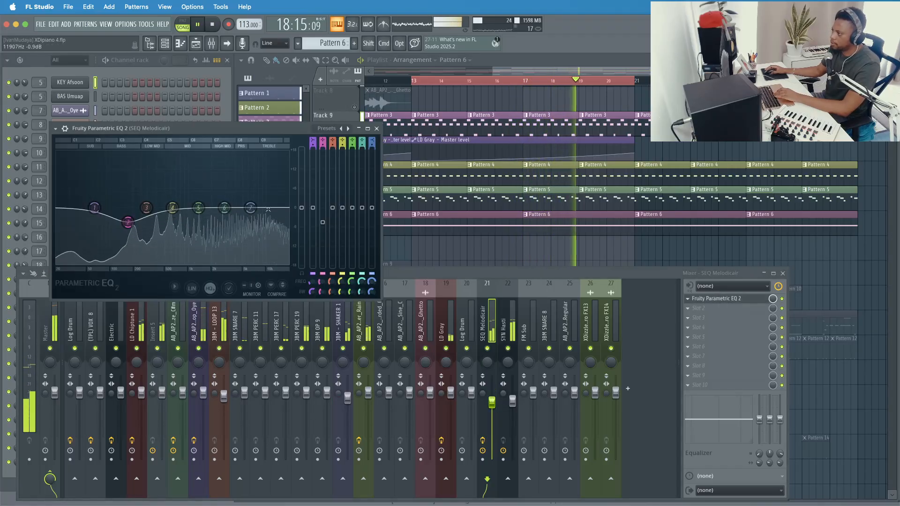
{"action": "left_click_drag", "start_coordinate": [248, 133], "coordinate": [357, 145]}
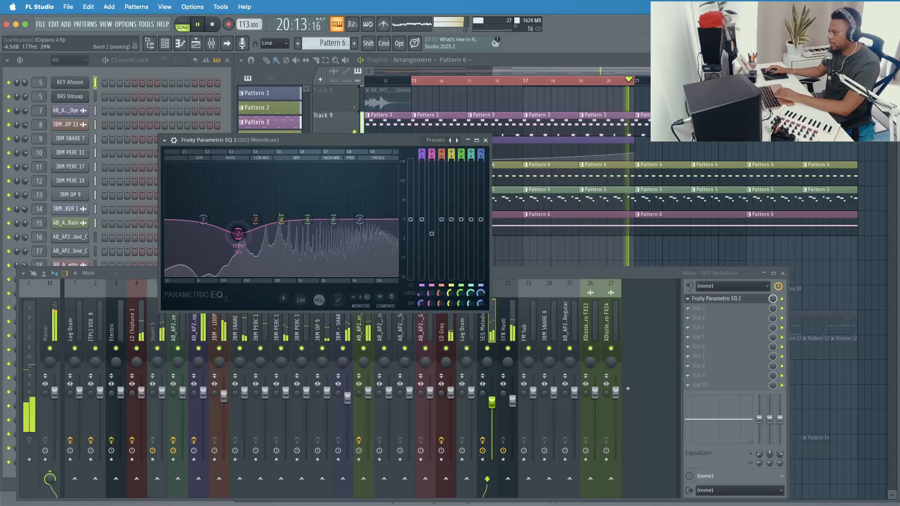
{"action": "left_click_drag", "start_coordinate": [238, 235], "coordinate": [242, 233]}
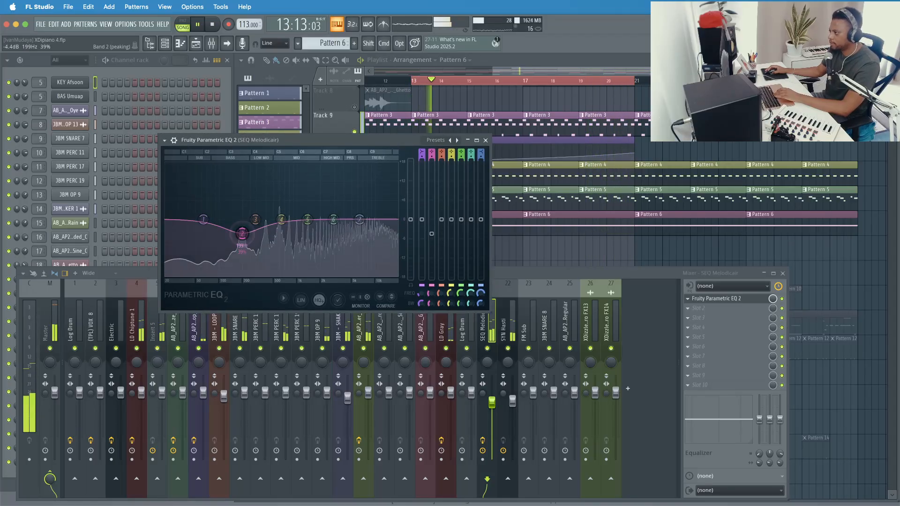
{"action": "key", "text": "space"}
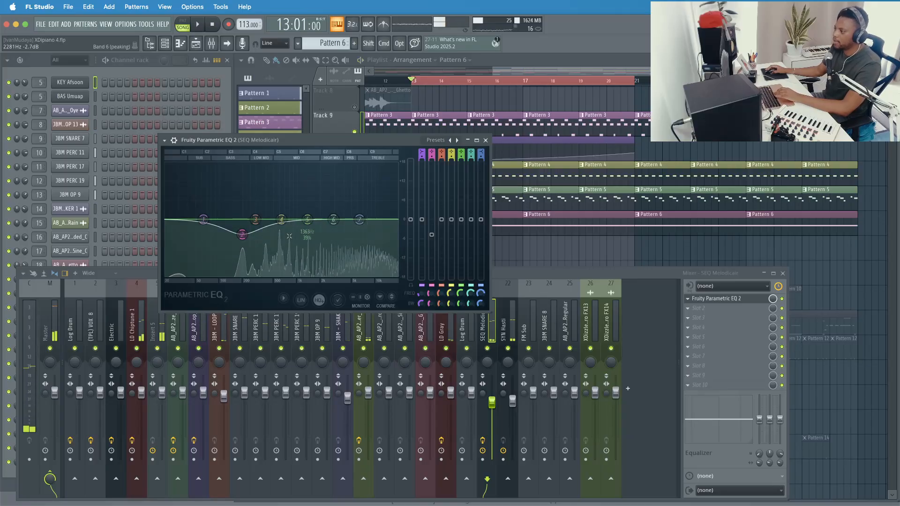
{"action": "key", "text": "space"}
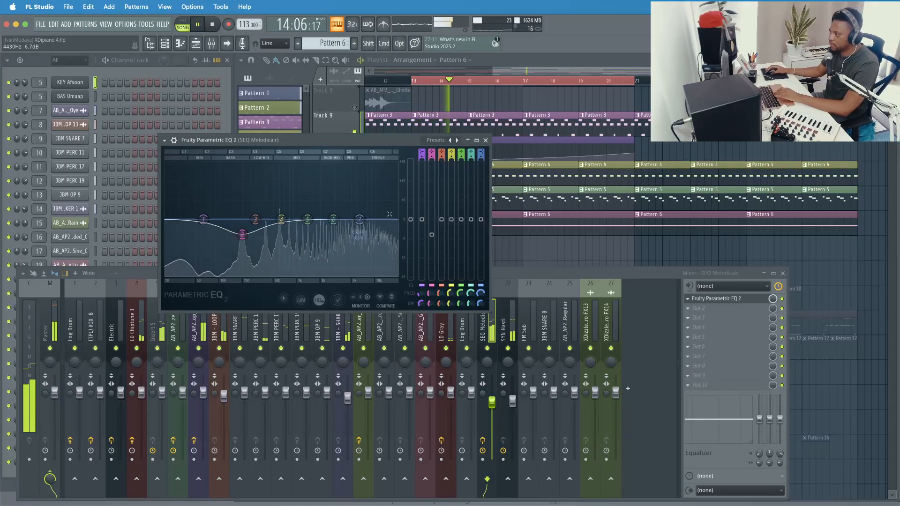
{"action": "left_click", "coordinate": [486, 140]}
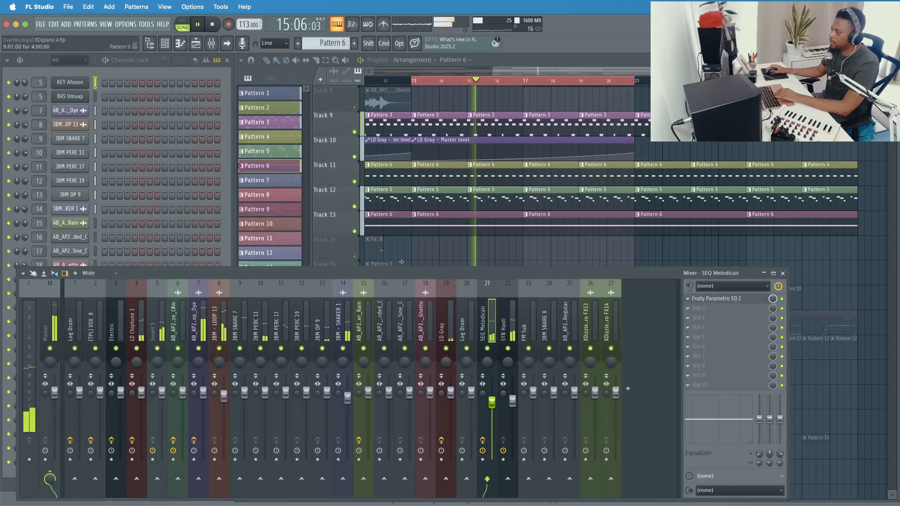
Unmute Track 17 with the Pattern 11 clips and restart playback from the loop start
{"action": "scroll", "coordinate": [486, 195], "scroll_direction": "down", "scroll_amount": 5}
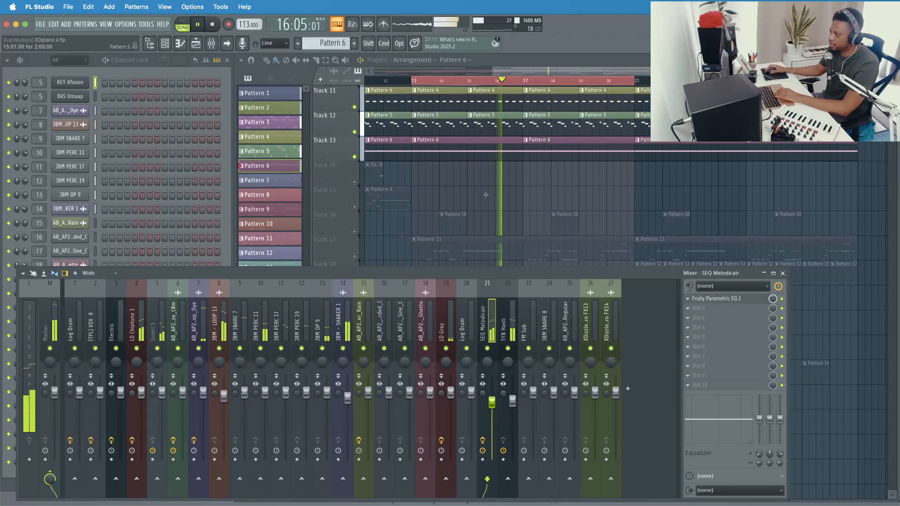
{"action": "left_click", "coordinate": [355, 207]}
{"action": "key", "text": "space"}
{"action": "key", "text": "space"}
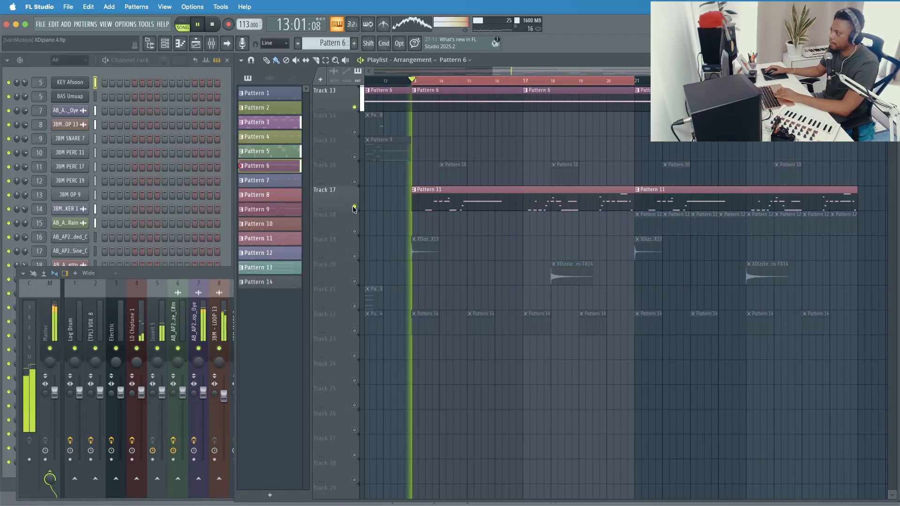
Bring the mixer back to check the FM Sub track during playback, then stop and select the Log Drum track
{"action": "left_click", "coordinate": [222, 274]}
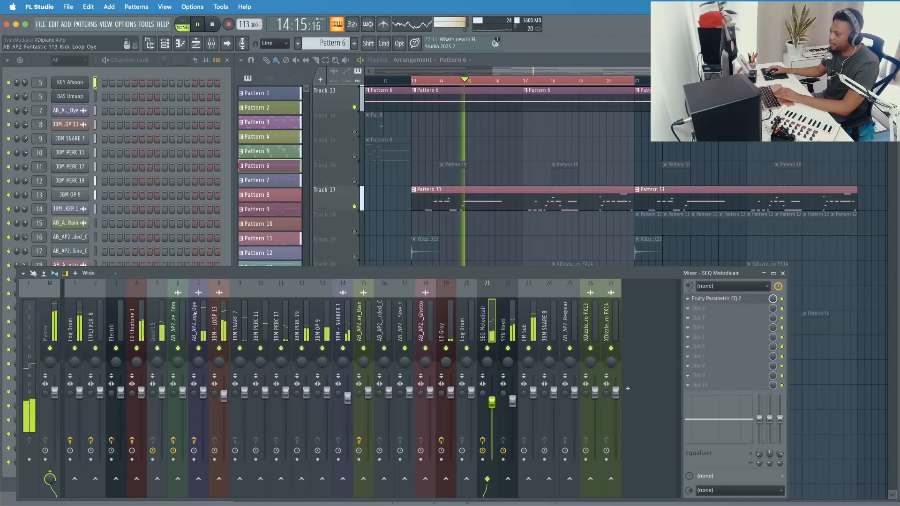
{"action": "scroll", "coordinate": [450, 205], "scroll_direction": "down", "scroll_amount": 2}
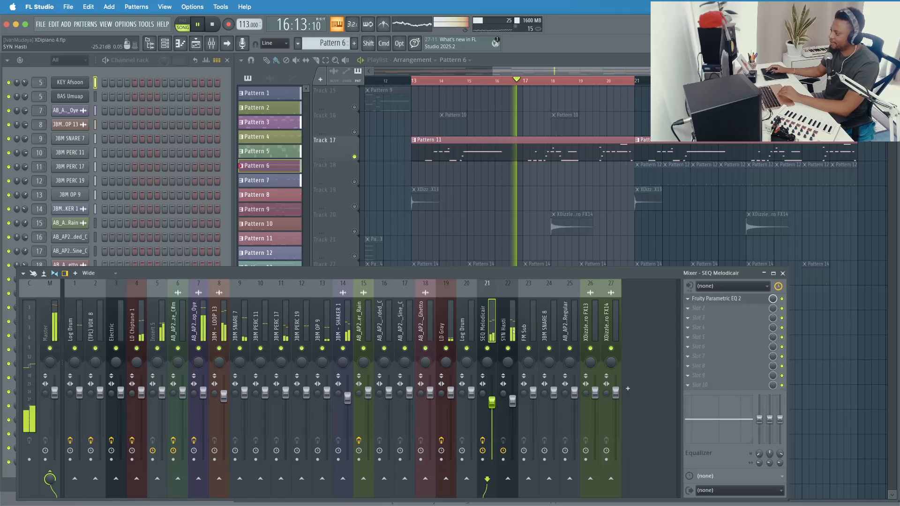
{"action": "left_click", "coordinate": [533, 329]}
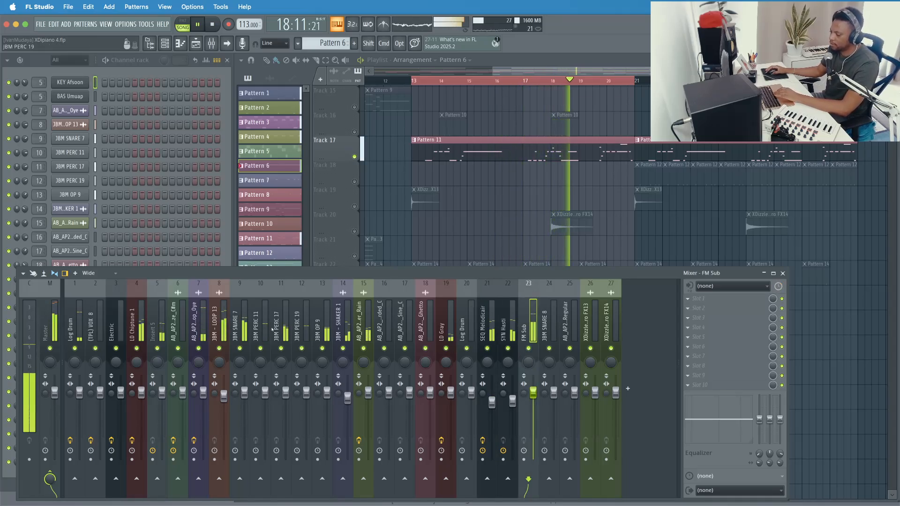
{"action": "key", "text": "space"}
{"action": "left_click", "coordinate": [80, 323]}
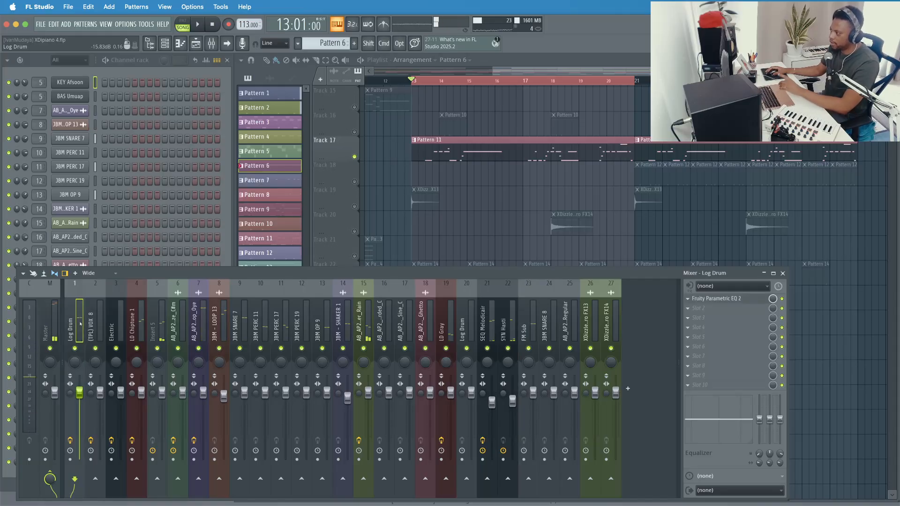
Move the FM Sub mixer track to insert 2, directly after the Log Drum track
{"action": "left_click", "coordinate": [523, 331]}
{"action": "right_click", "coordinate": [523, 333]}
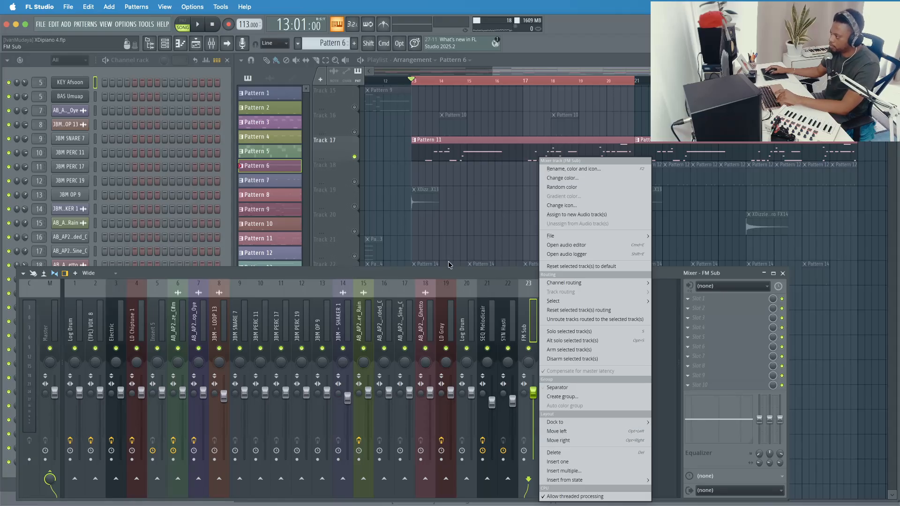
{"action": "left_click", "coordinate": [472, 274]}
{"action": "key", "text": "alt+Left"}
{"action": "key", "text": "alt+Left"}
{"action": "key", "text": "alt+Left"}
{"action": "key", "text": "alt+Left"}
{"action": "key", "text": "alt+Left"}
{"action": "key", "text": "alt+Left"}
{"action": "key", "text": "alt+Left"}
{"action": "key", "text": "alt+Left"}
{"action": "key", "text": "alt+Left"}
{"action": "key", "text": "alt+Left"}
{"action": "key", "text": "alt+Left"}
{"action": "key", "text": "alt+Left"}
{"action": "key", "text": "alt+Left"}
{"action": "key", "text": "alt+Left"}
{"action": "key", "text": "alt+Left"}
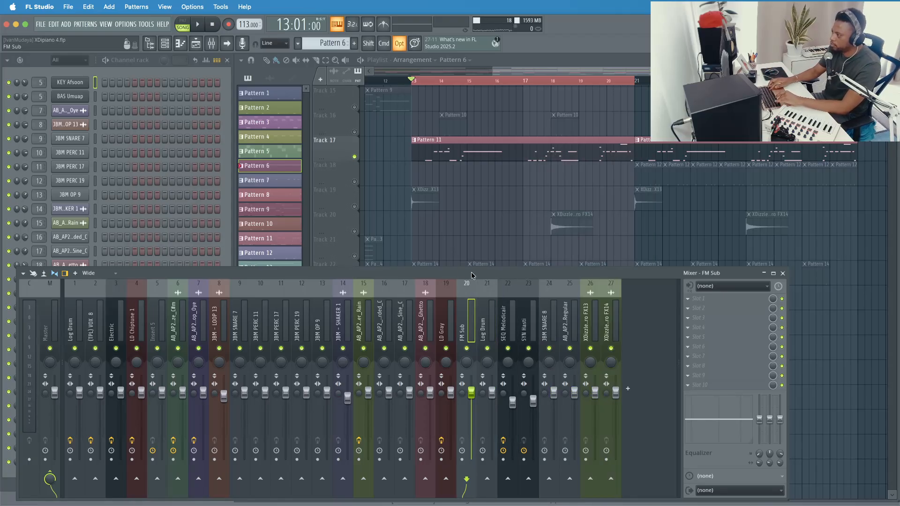
{"action": "key", "text": "alt+Left"}
{"action": "key", "text": "alt+Left"}
{"action": "key", "text": "alt+Left"}
{"action": "key", "text": "alt+Left"}
{"action": "key", "text": "alt+Left"}
{"action": "key", "text": "alt+Left"}
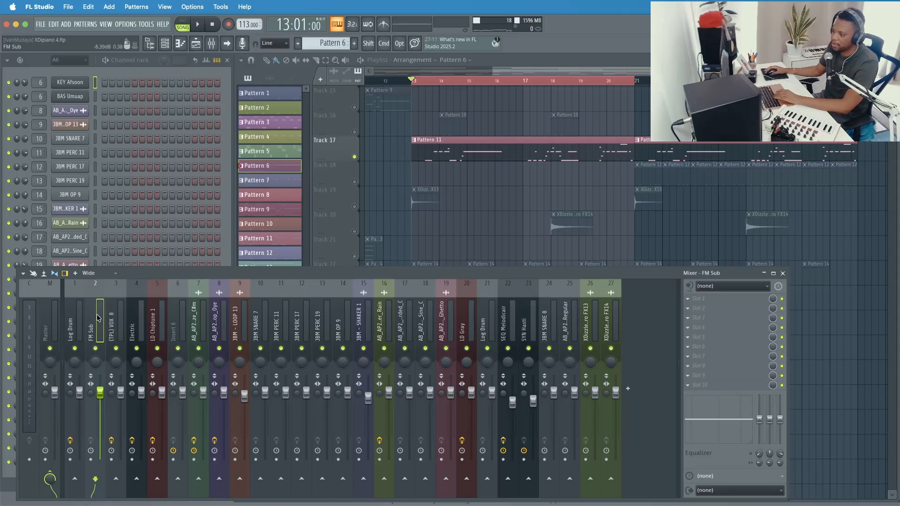
Lower the FM Sub mixer track's volume to below -2.3 dB while auditioning the loop, and stop playback
{"action": "key", "text": "space"}
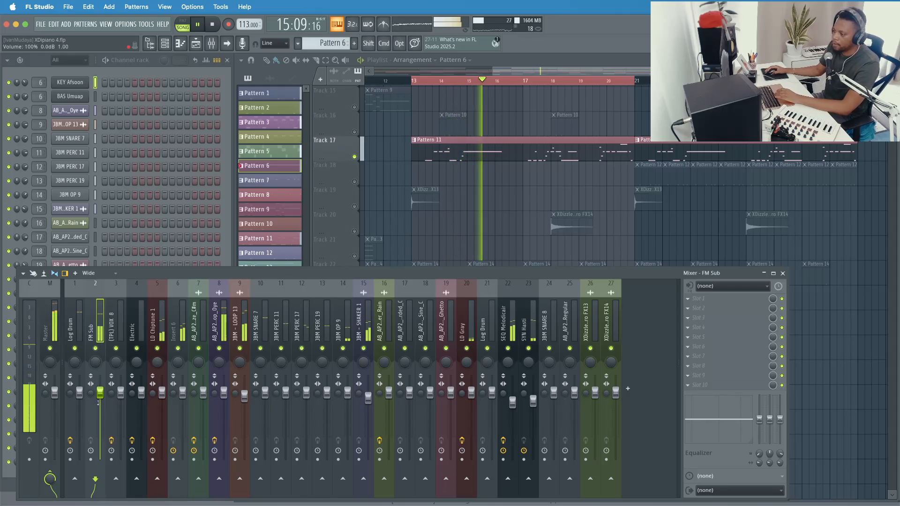
{"action": "key", "text": "space"}
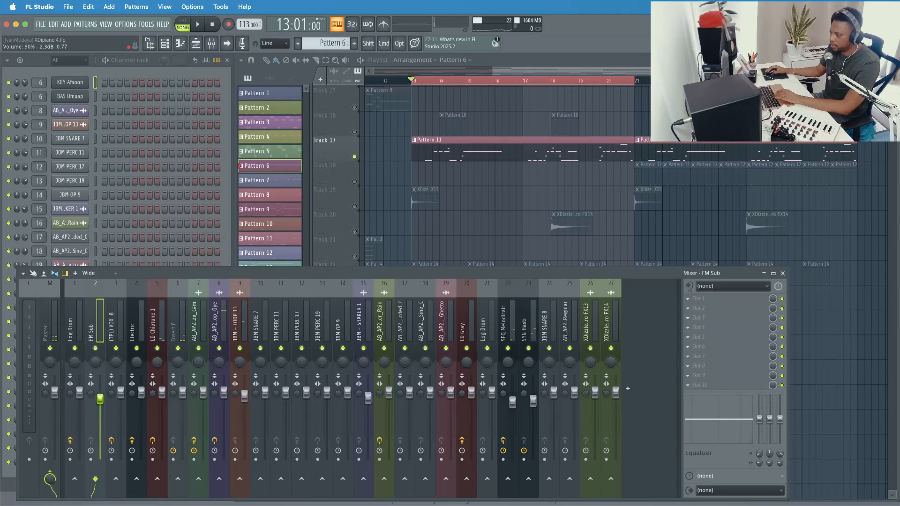
{"action": "key", "text": "space"}
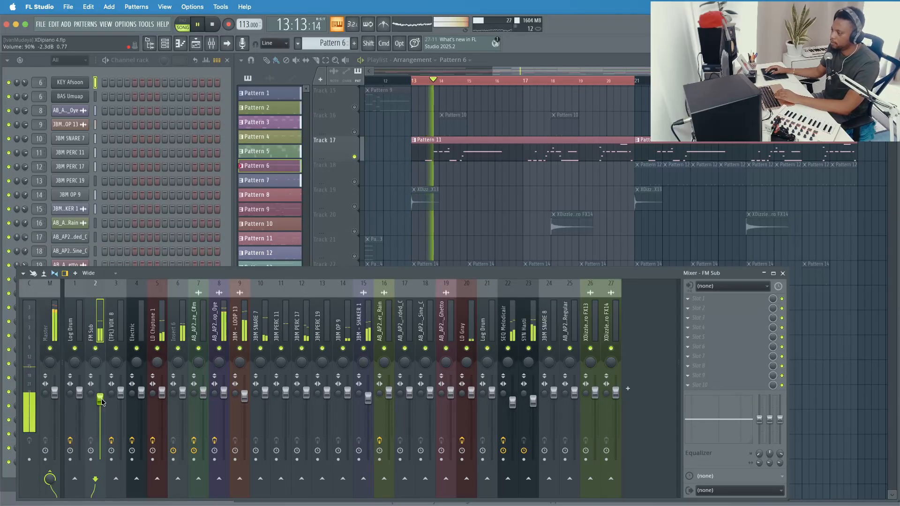
{"action": "left_click_drag", "start_coordinate": [102, 402], "coordinate": [102, 409]}
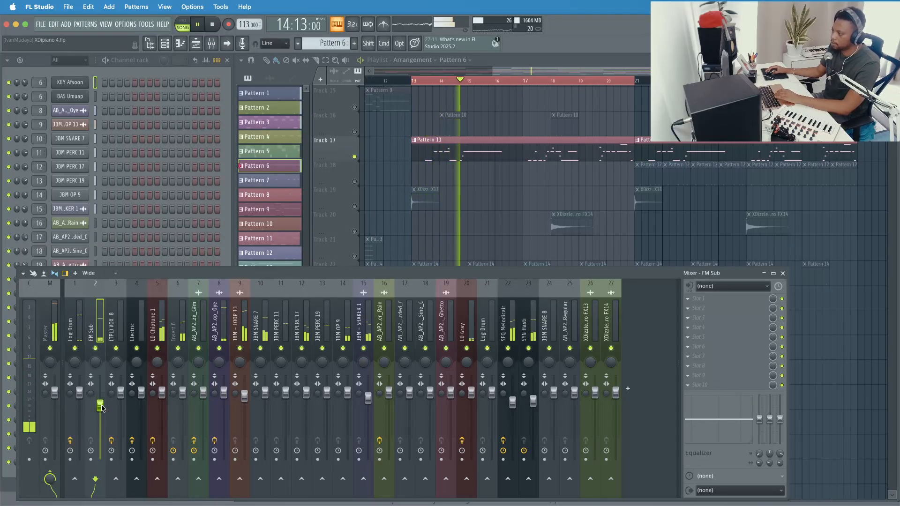
{"action": "key", "text": "space"}
Widen the mixer, add a new mixer track after the last insert, and name it Bass Line
{"action": "left_click", "coordinate": [74, 311]}
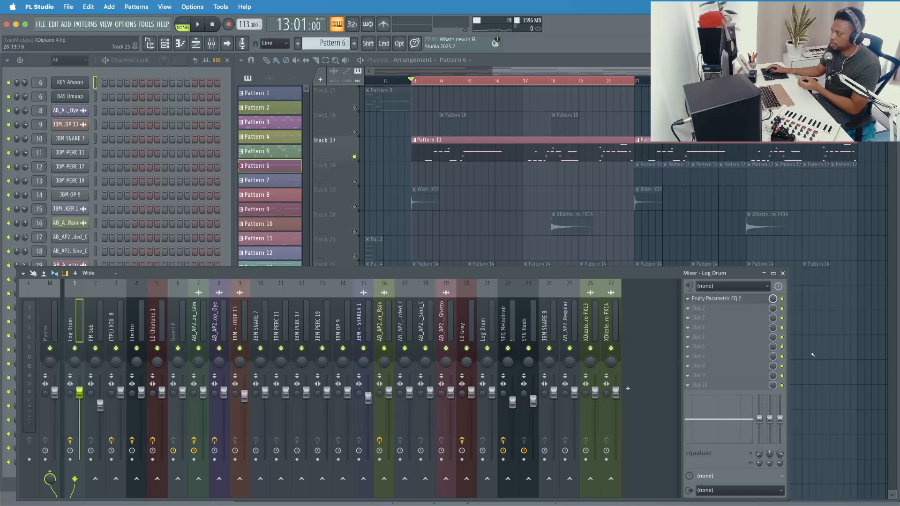
{"action": "left_click_drag", "start_coordinate": [787, 346], "coordinate": [870, 345]}
{"action": "left_click", "coordinate": [628, 388]}
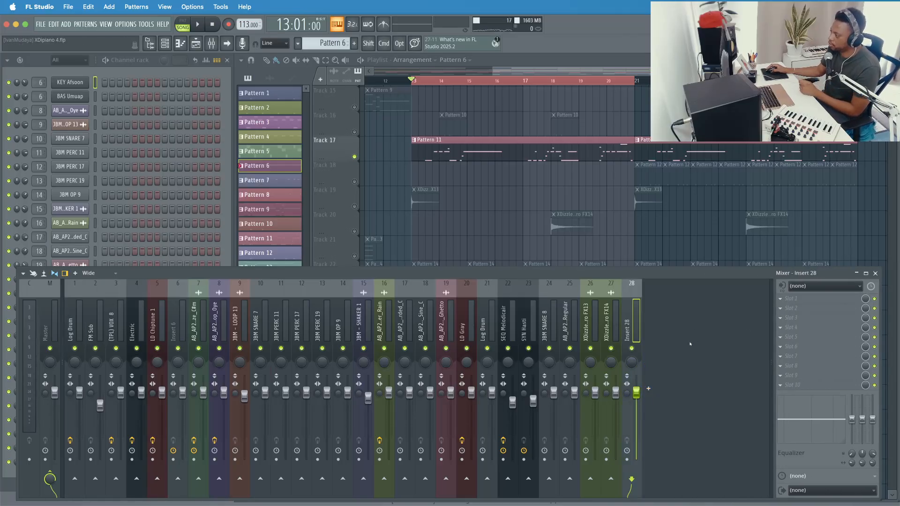
{"action": "right_click", "coordinate": [630, 334]}
{"action": "left_click", "coordinate": [677, 171]}
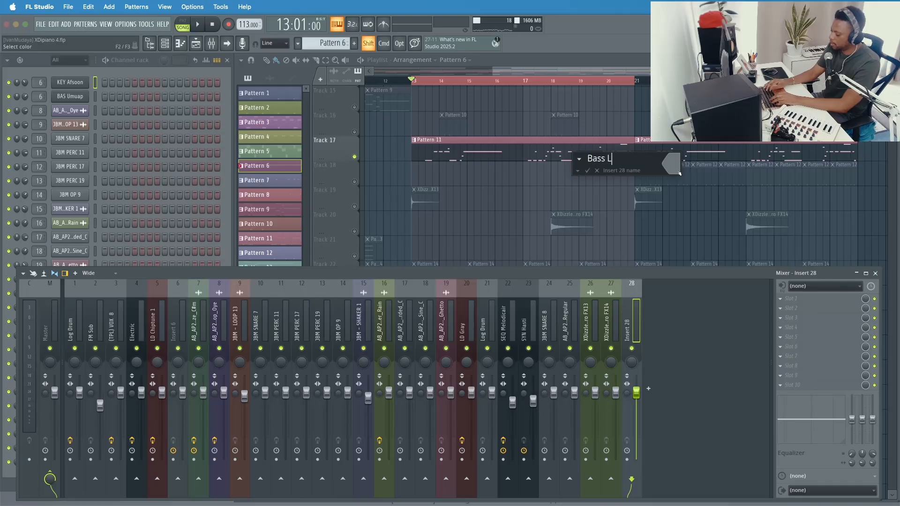
{"action": "key", "text": "Return"}
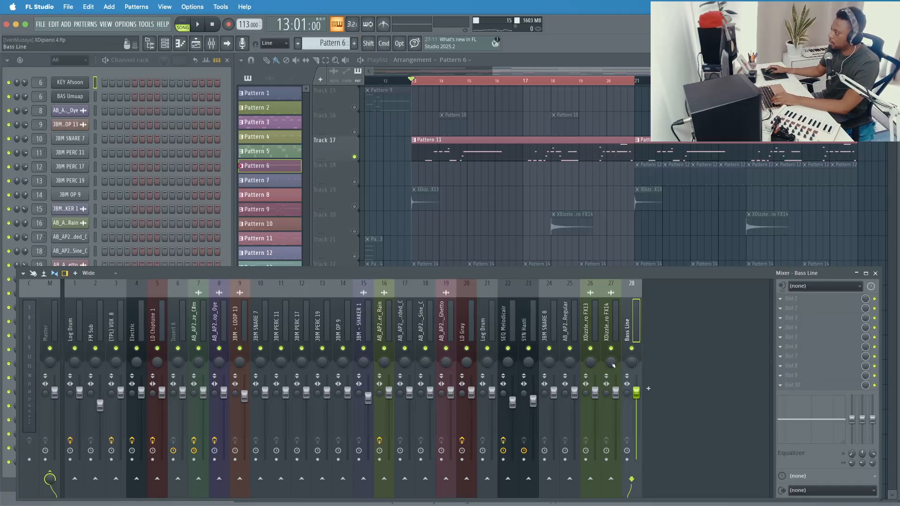
Color the Bass Line mixer track lime green (#66C212)
{"action": "right_click", "coordinate": [632, 316]}
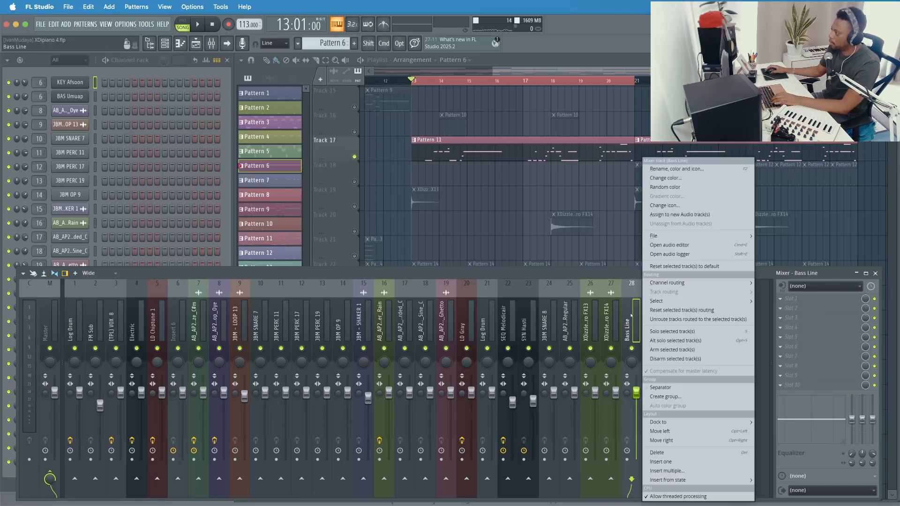
{"action": "left_click", "coordinate": [667, 179]}
{"action": "left_click", "coordinate": [776, 232]}
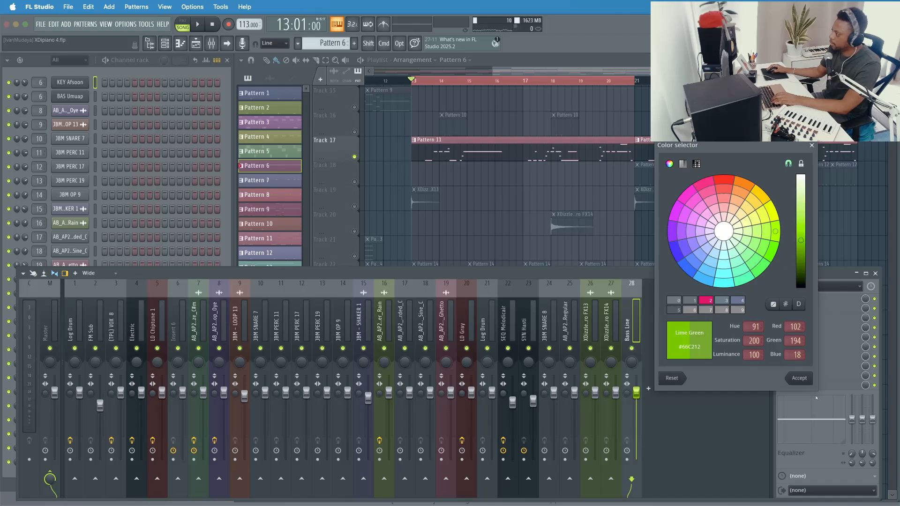
{"action": "left_click", "coordinate": [799, 378]}
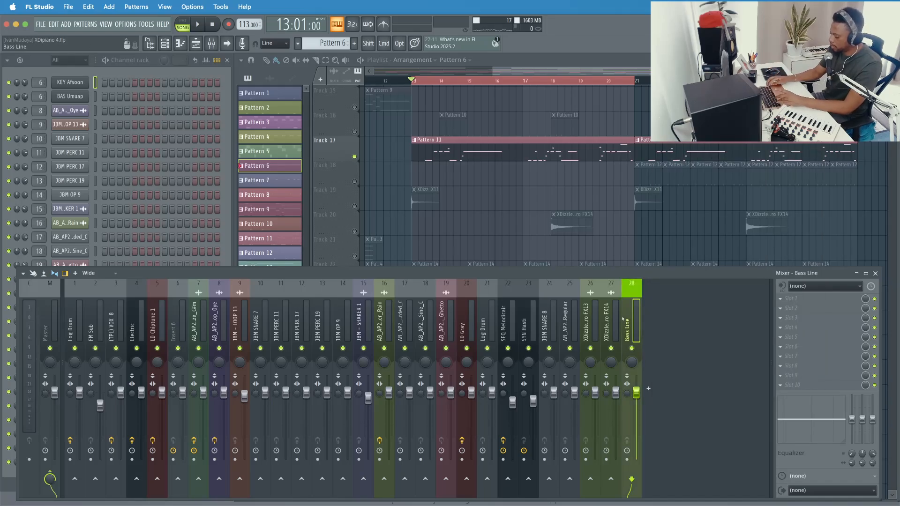
Move the Bass Line mixer track to insert 3, directly after FM Sub
{"action": "key", "text": "alt+Left"}
{"action": "key", "text": "alt+Left"}
{"action": "key", "text": "alt+Left"}
{"action": "key", "text": "alt+Left"}
{"action": "key", "text": "alt+Left"}
{"action": "key", "text": "alt+Left"}
{"action": "key", "text": "alt+Left"}
{"action": "key", "text": "alt+Left"}
{"action": "key", "text": "alt+Left"}
{"action": "key", "text": "alt+Left"}
{"action": "key", "text": "alt+Left"}
{"action": "key", "text": "alt+Left"}
{"action": "key", "text": "alt+Left"}
{"action": "key", "text": "alt+Left"}
{"action": "key", "text": "alt+Left"}
{"action": "key", "text": "alt+Left"}
{"action": "key", "text": "alt+Left"}
{"action": "key", "text": "alt+Left"}
{"action": "key", "text": "alt+Left"}
{"action": "key", "text": "alt+Left"}
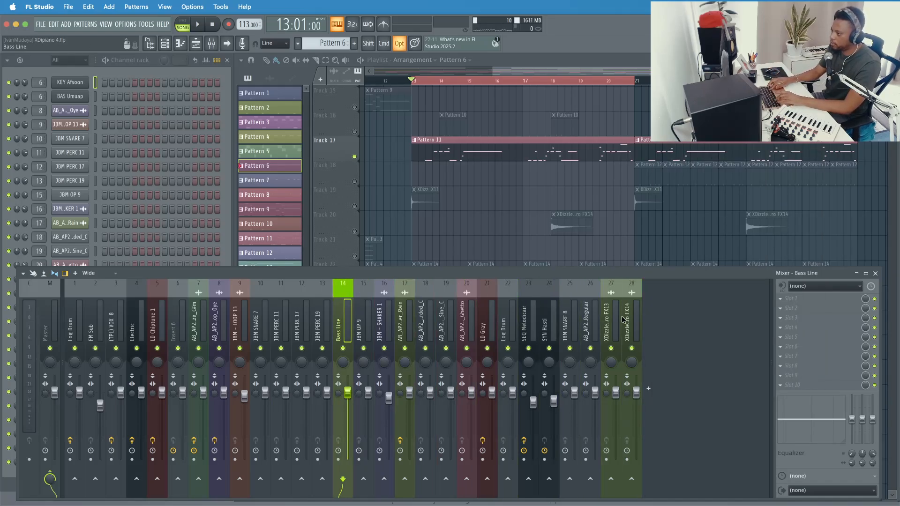
{"action": "key", "text": "alt+Left"}
{"action": "key", "text": "alt+Left"}
{"action": "key", "text": "alt+Left"}
{"action": "key", "text": "alt+Left"}
{"action": "key", "text": "alt+Left"}
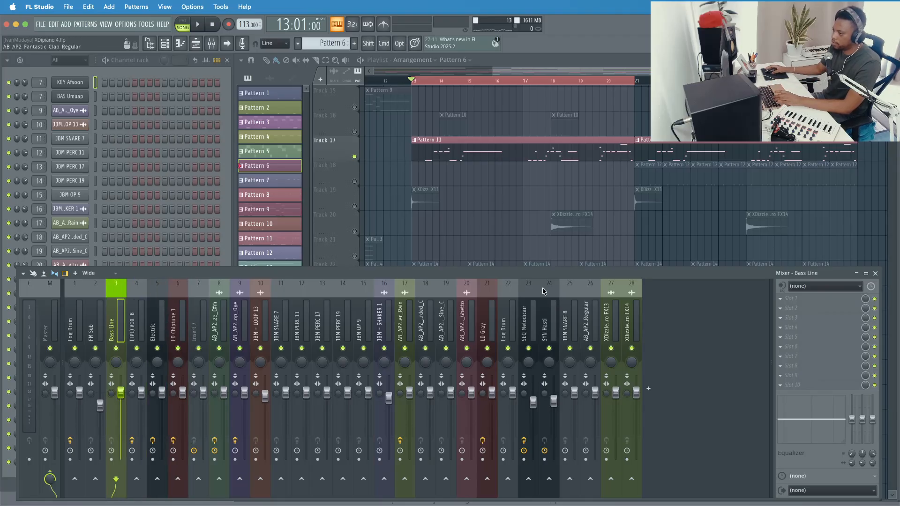
Select the Log Drum, FM Sub and Bass Line mixer tracks and create a submix with Bass Line as the master
{"action": "left_click", "coordinate": [72, 321]}
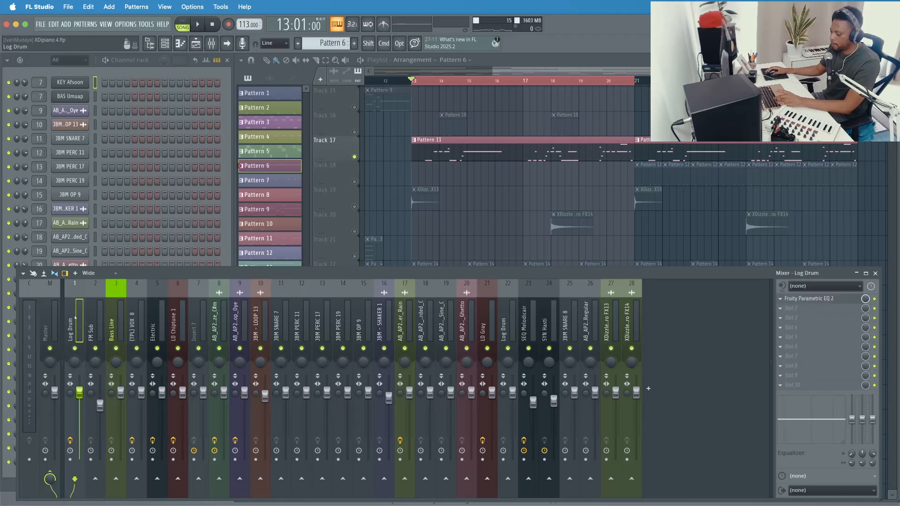
{"action": "double_click", "coordinate": [76, 319]}
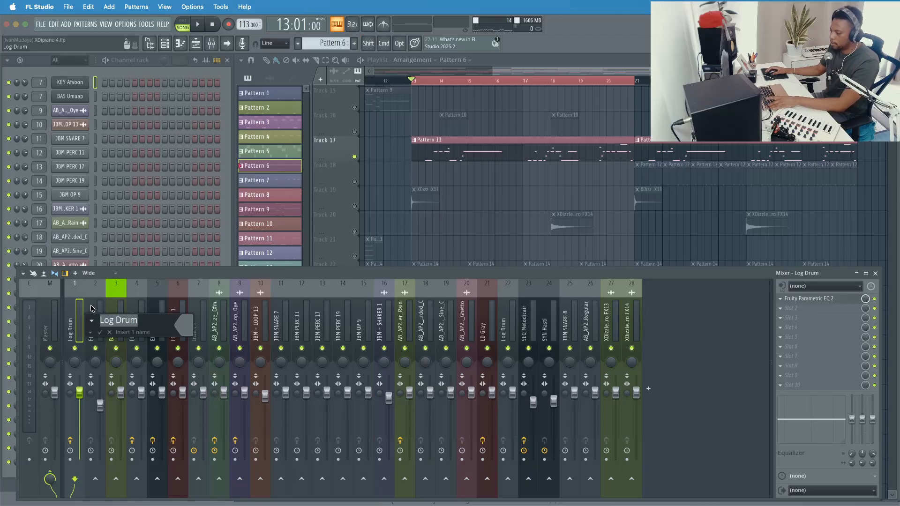
{"action": "left_click", "coordinate": [101, 334]}
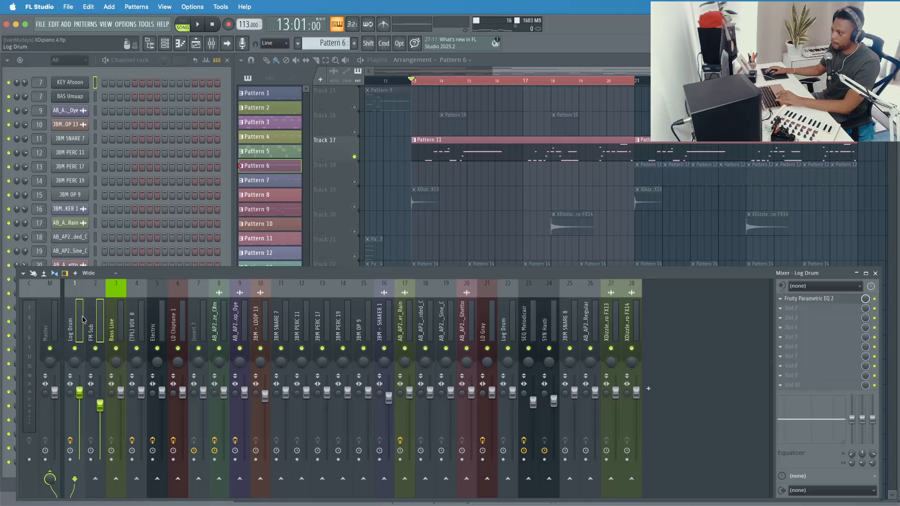
{"action": "left_click", "coordinate": [108, 322], "text": "super"}
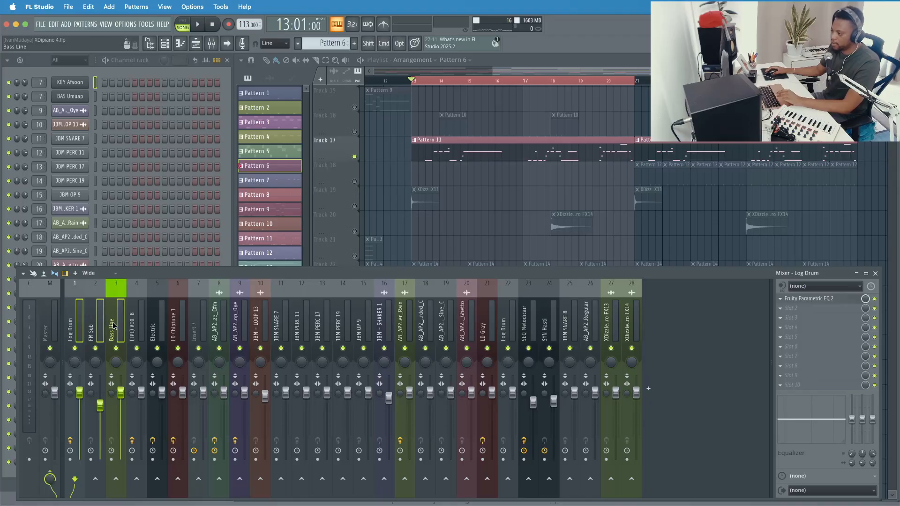
{"action": "right_click", "coordinate": [113, 325]}
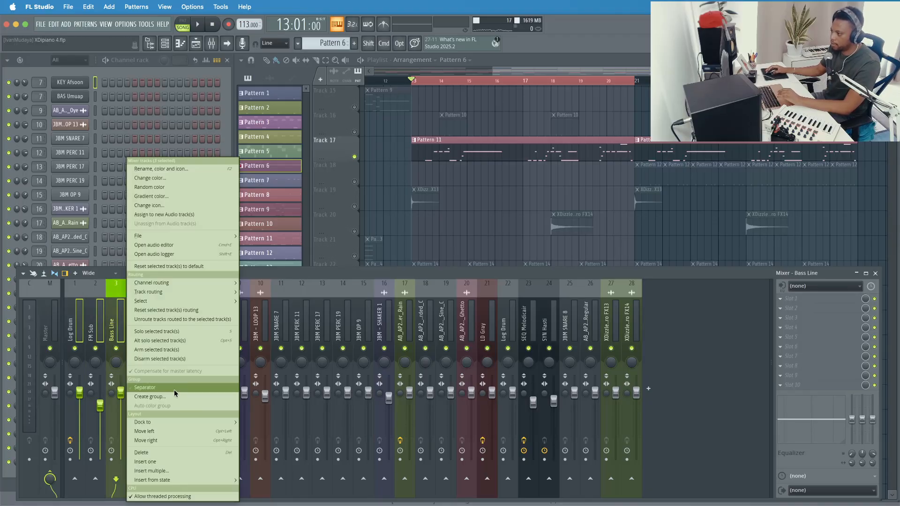
{"action": "mouse_move", "coordinate": [161, 292]}
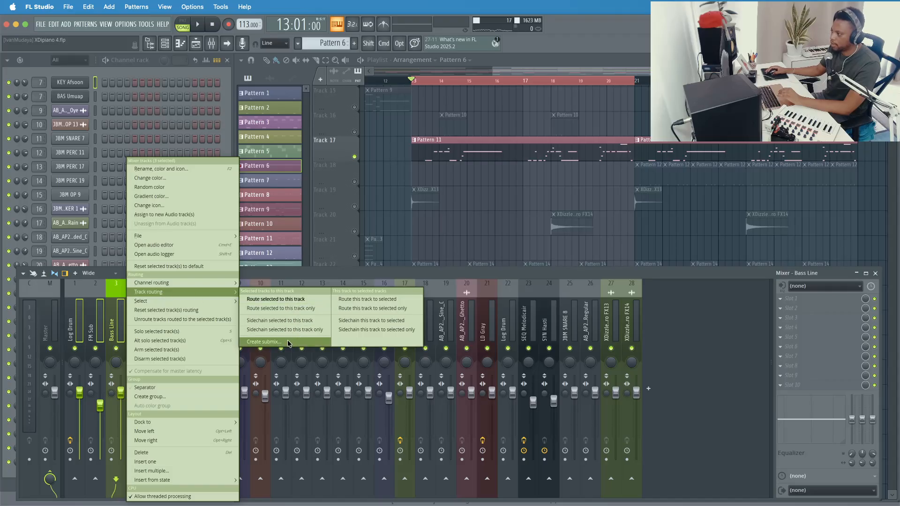
{"action": "left_click", "coordinate": [264, 341]}
{"action": "left_click", "coordinate": [207, 341]}
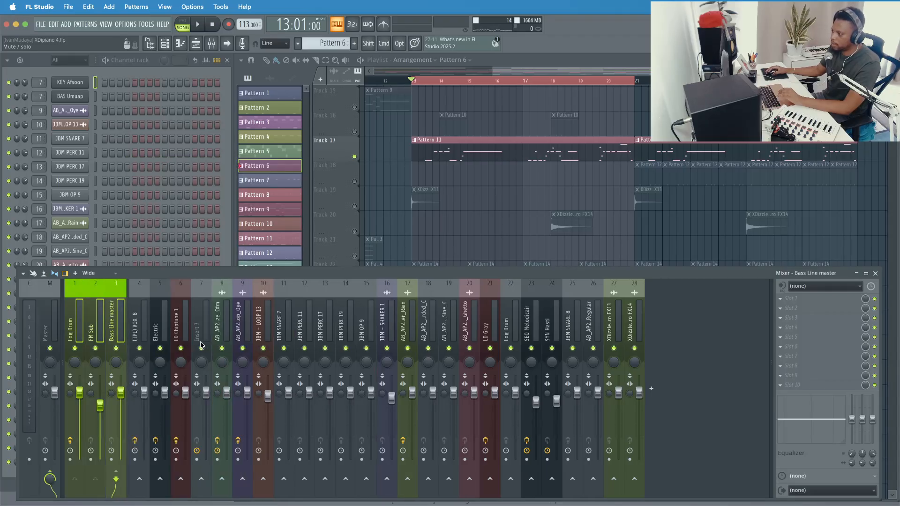
Check how Log Drum and FM Sub are routed into the Bass Line master track, ending with the master selected
{"action": "left_click", "coordinate": [73, 323]}
{"action": "left_click", "coordinate": [118, 311]}
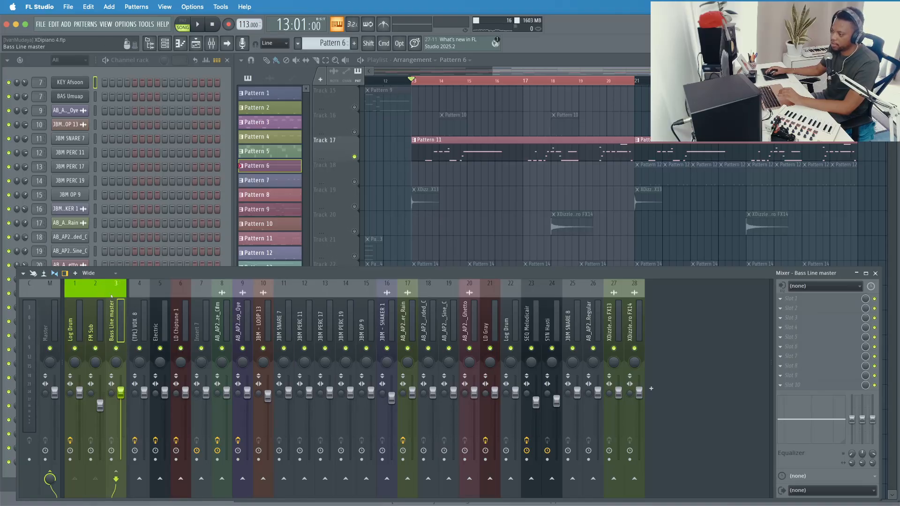
{"action": "left_click", "coordinate": [84, 310]}
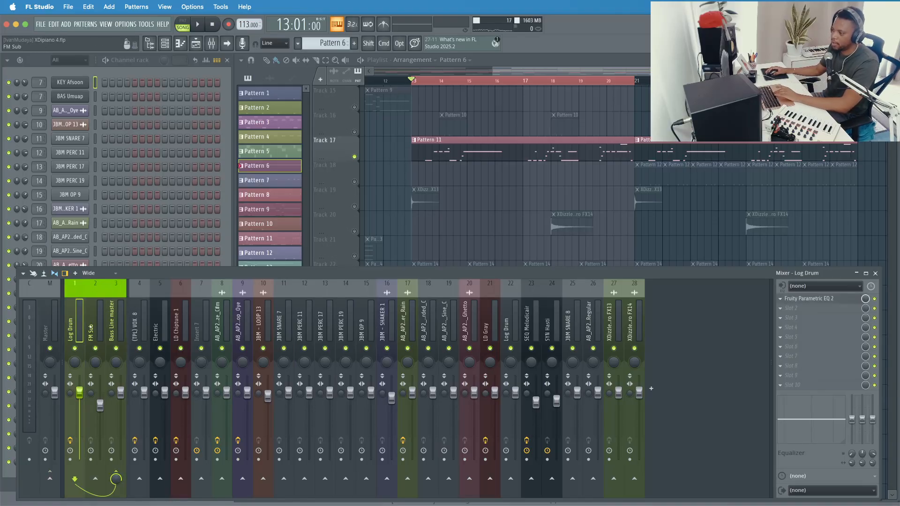
{"action": "left_click", "coordinate": [97, 321]}
{"action": "left_click", "coordinate": [78, 321]}
{"action": "left_click", "coordinate": [97, 320]}
{"action": "left_click", "coordinate": [79, 319]}
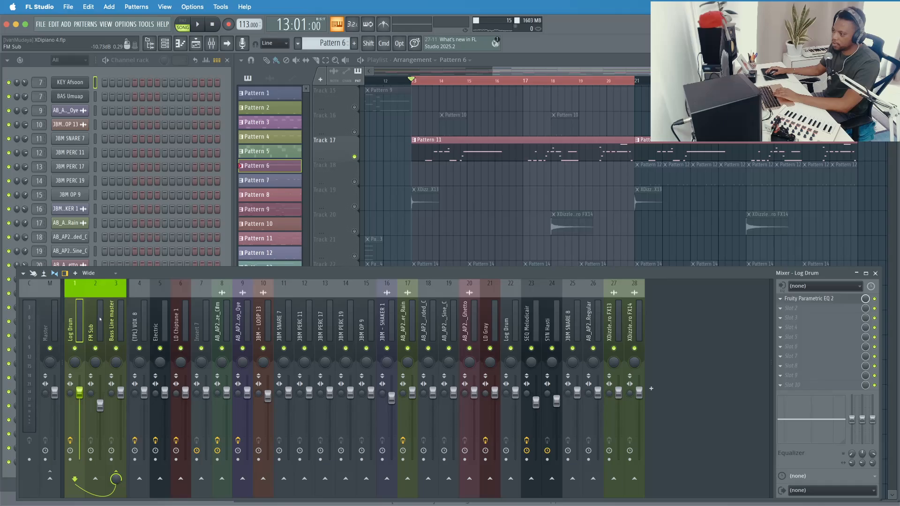
{"action": "left_click", "coordinate": [100, 319]}
{"action": "left_click", "coordinate": [121, 322]}
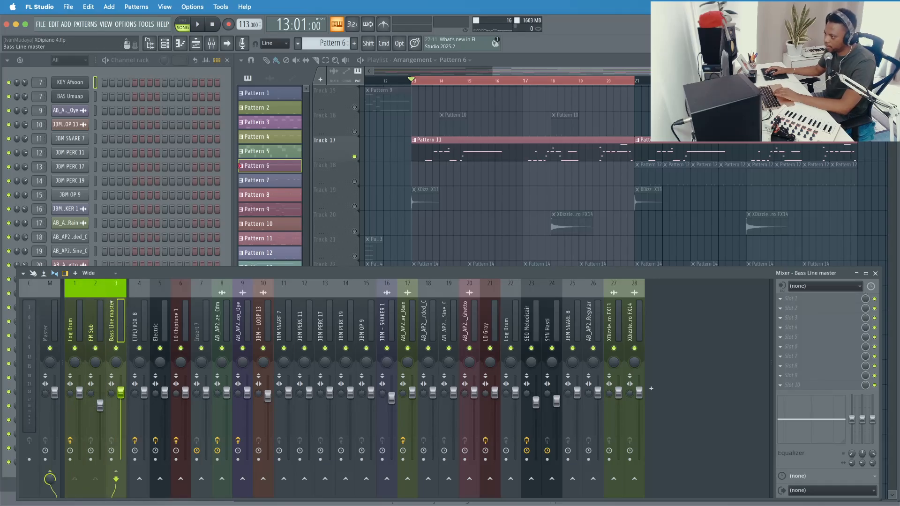
Audition the loop, load Fruity WaveShaper in the first effect slot of Bass Line master, and reposition its window
{"action": "key", "text": "space"}
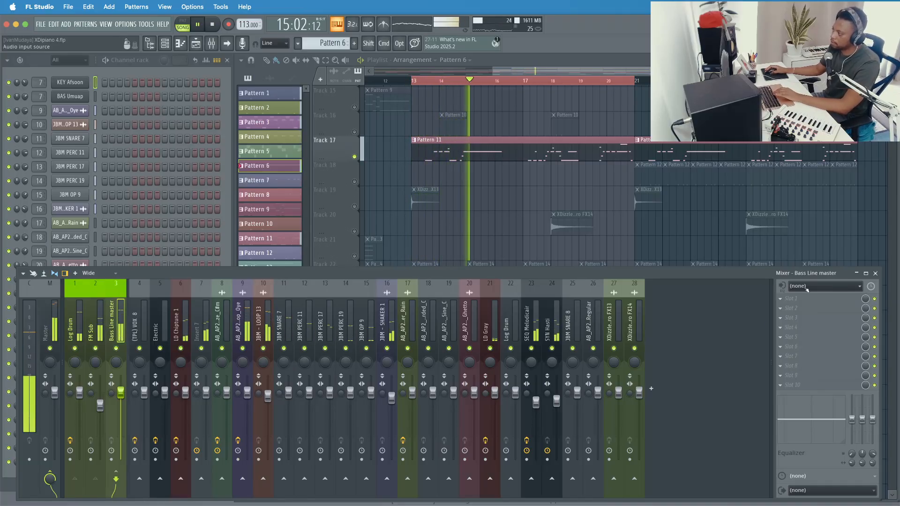
{"action": "key", "text": "space"}
{"action": "left_click", "coordinate": [797, 299]}
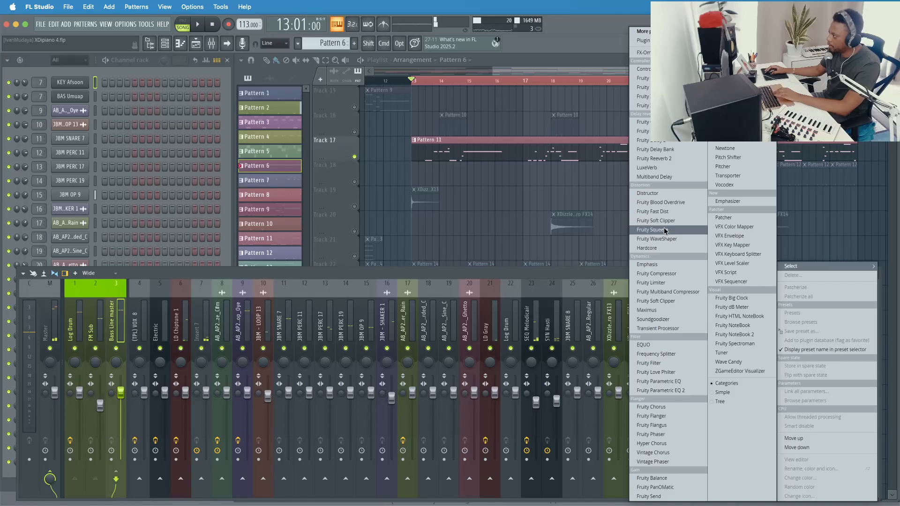
{"action": "left_click", "coordinate": [656, 238]}
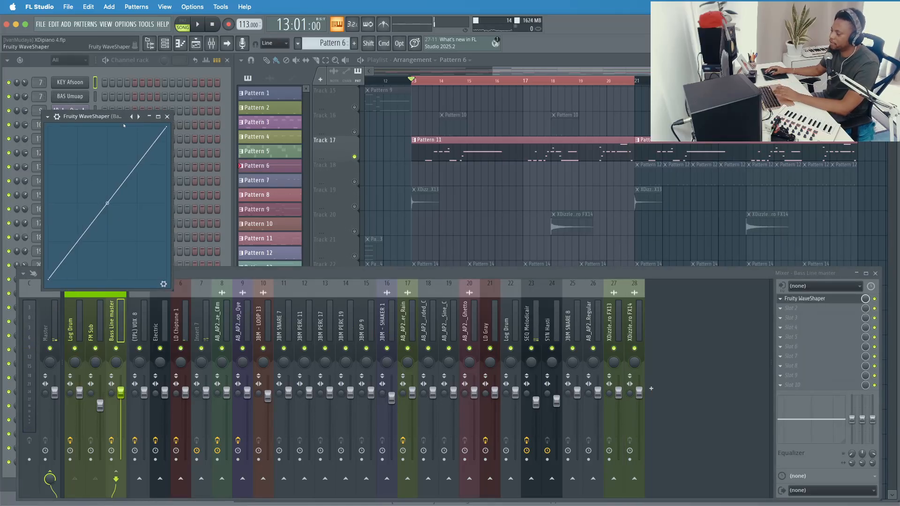
{"action": "left_click_drag", "start_coordinate": [89, 102], "coordinate": [251, 171]}
Bend the WaveShaper curve upward to 21.50% tension while replaying the loop to hear the bass saturation
{"action": "key", "text": "space"}
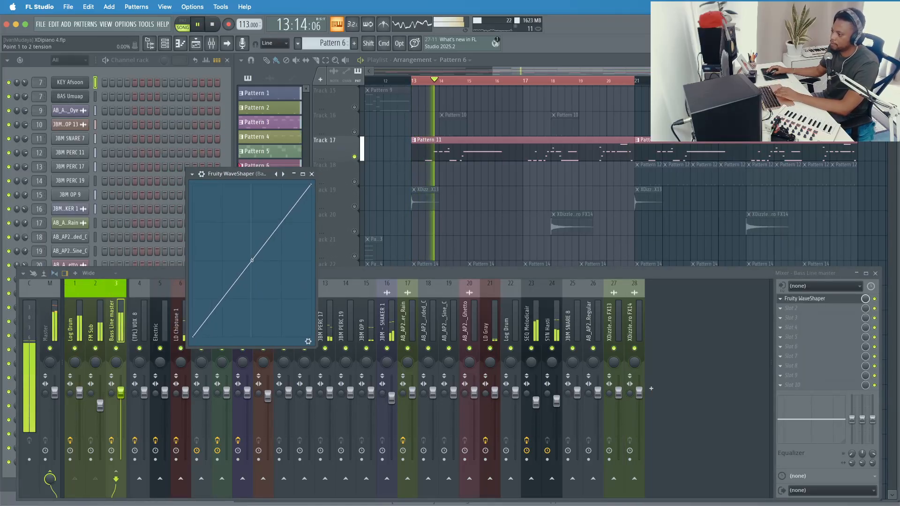
{"action": "left_click_drag", "start_coordinate": [252, 260], "coordinate": [252, 228]}
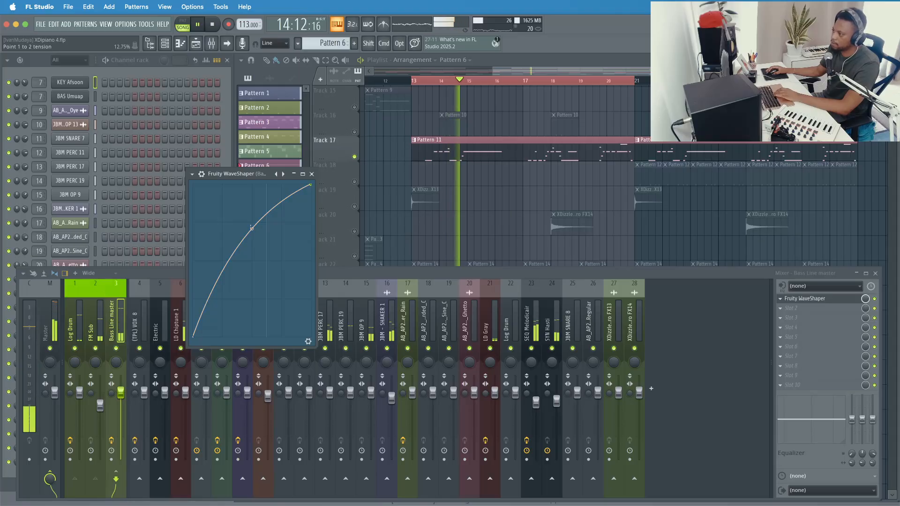
{"action": "key", "text": "space"}
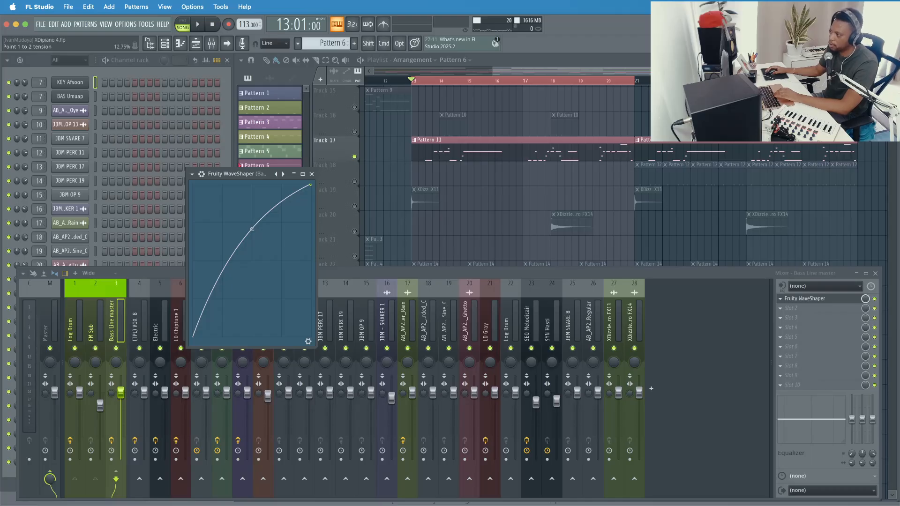
{"action": "key", "text": "space"}
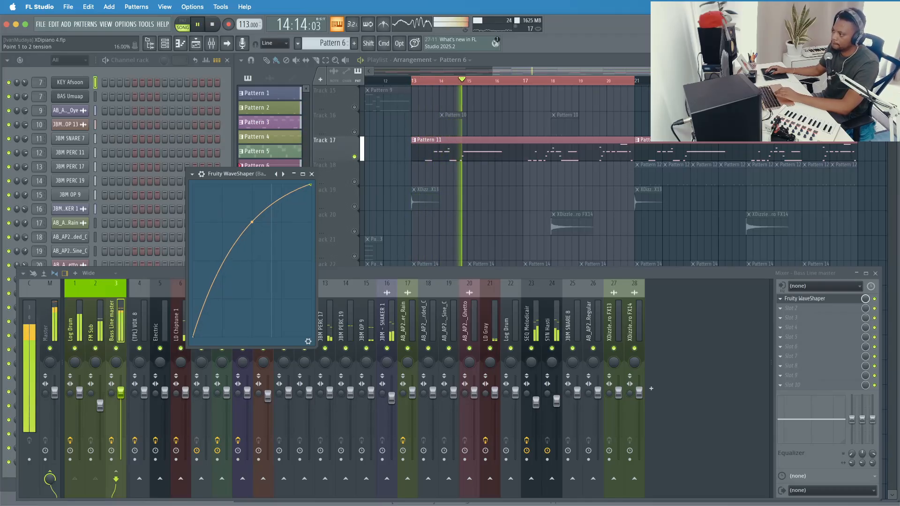
{"action": "left_click_drag", "start_coordinate": [252, 222], "coordinate": [252, 213]}
{"action": "key", "text": "space"}
{"action": "key", "text": "space"}
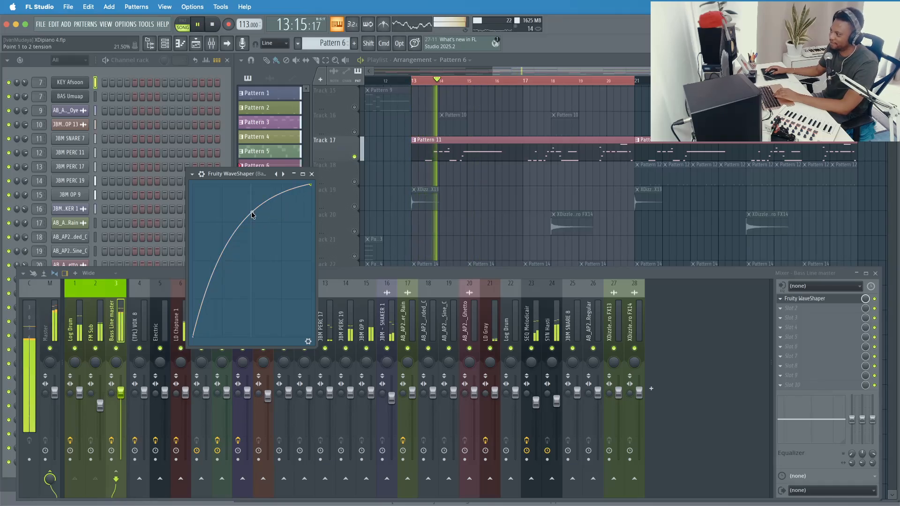
Close the Fruity WaveShaper window and lower the Bass Line master fader moderately while replaying the loop
{"action": "left_click", "coordinate": [315, 177]}
{"action": "key", "text": "space"}
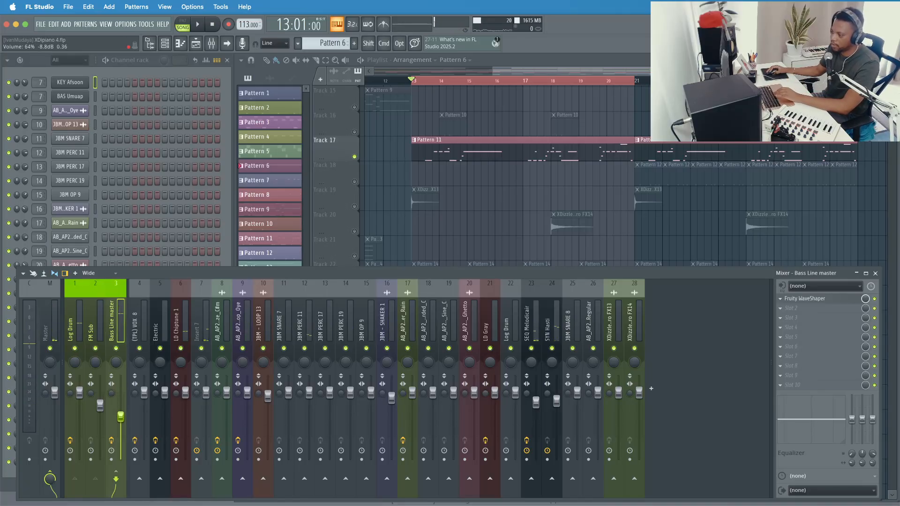
{"action": "key", "text": "space"}
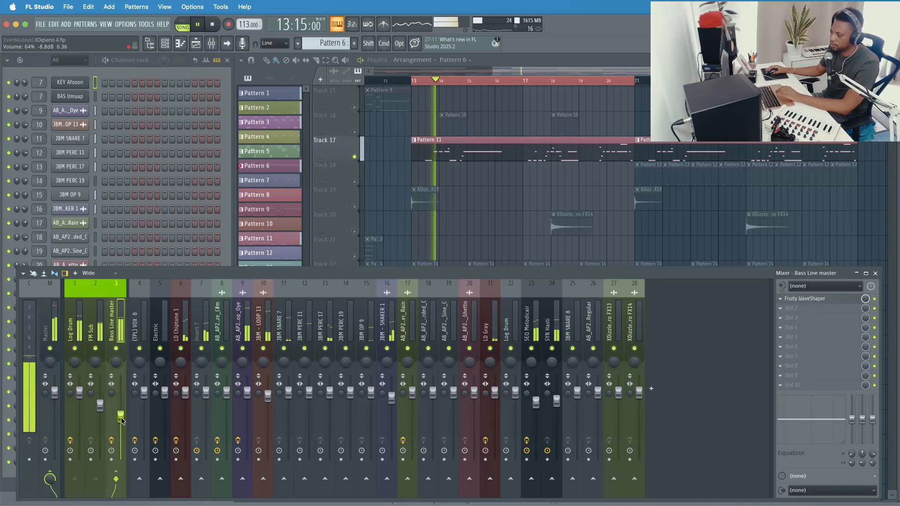
{"action": "left_click_drag", "start_coordinate": [122, 420], "coordinate": [121, 407]}
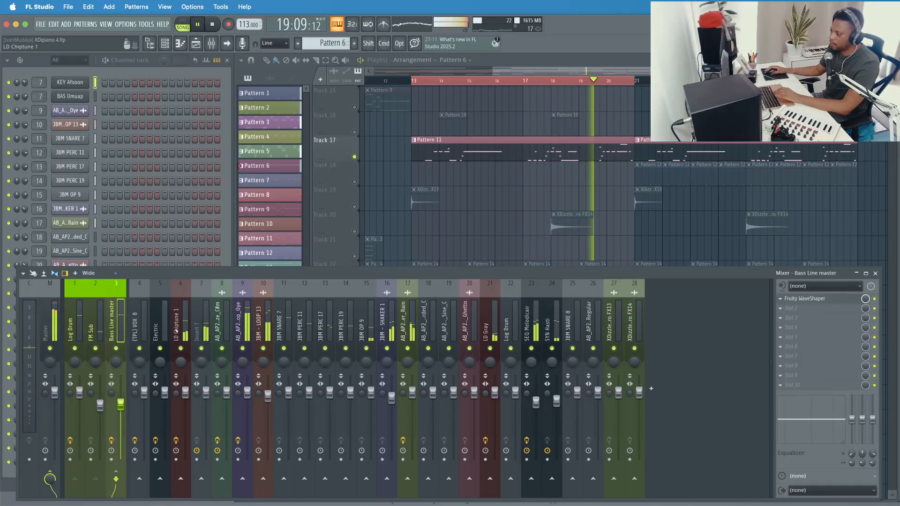
Turn off the playlist solo so all tracks play again, clear the loop region, and continue playback from bar 14
{"action": "left_click", "coordinate": [527, 61]}
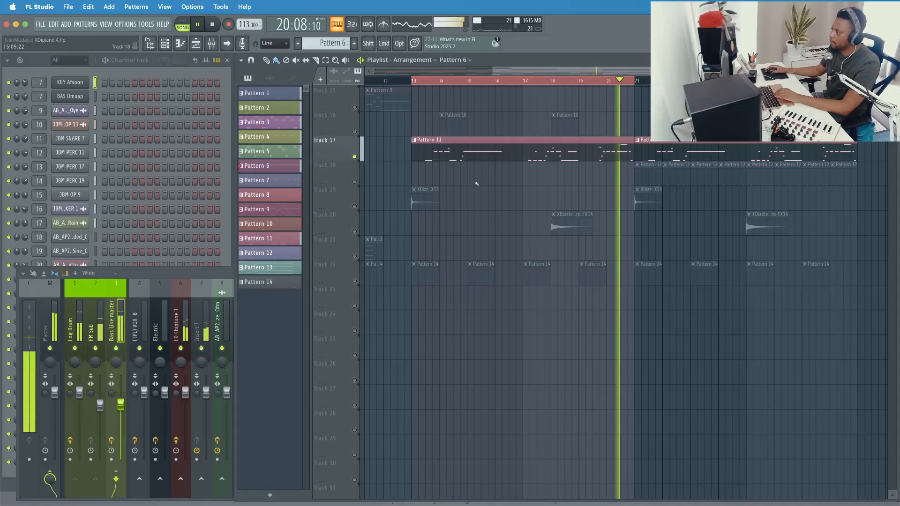
{"action": "scroll", "coordinate": [477, 184], "scroll_direction": "up", "scroll_amount": 4}
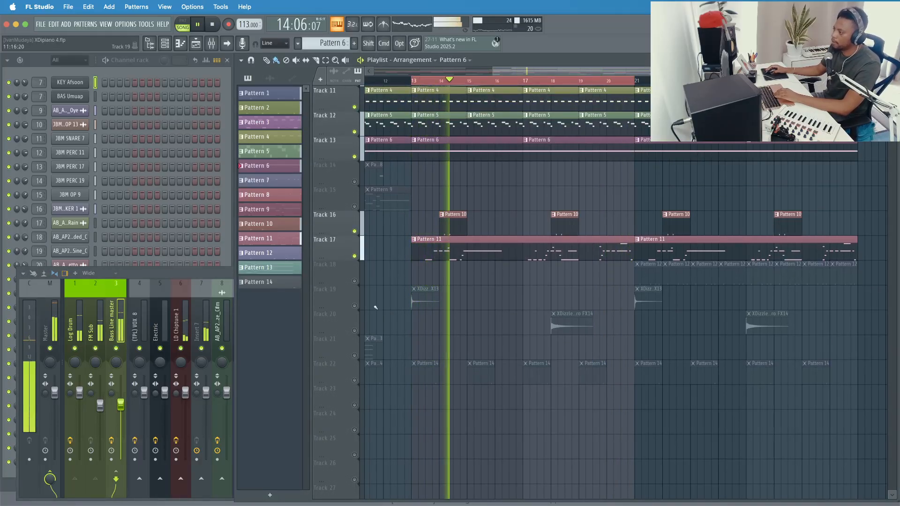
{"action": "right_click", "coordinate": [355, 231]}
{"action": "right_click", "coordinate": [354, 231]}
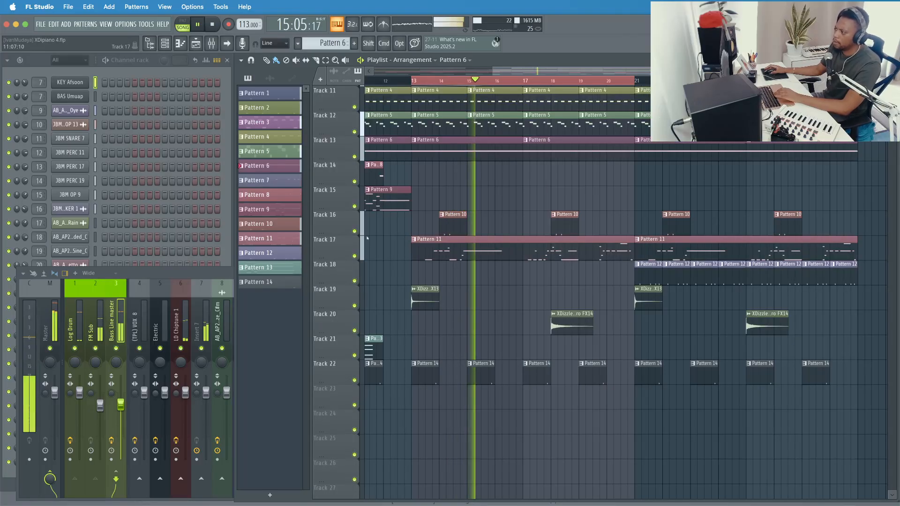
{"action": "scroll", "coordinate": [367, 238], "scroll_direction": "up", "scroll_amount": 10}
{"action": "left_click", "coordinate": [438, 80]}
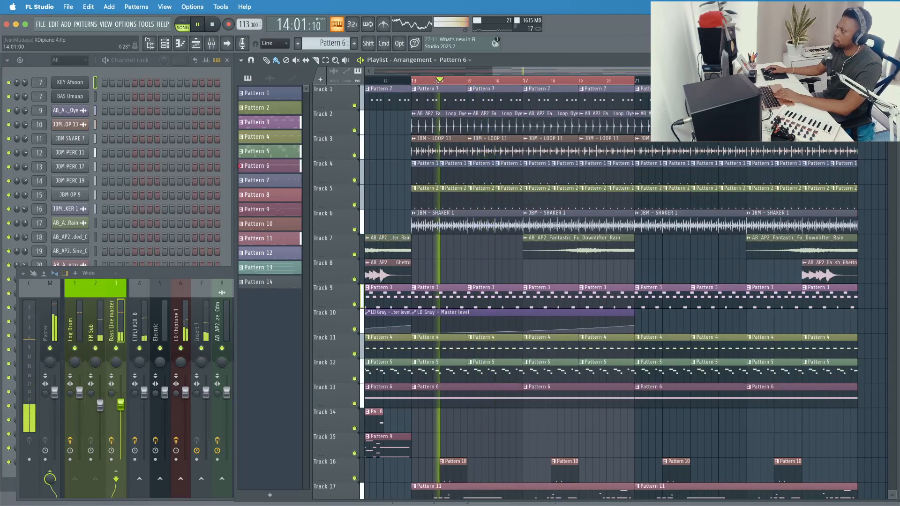
Select Pattern 14, show its channel in the Channel rack, and briefly solo Track 22 to identify its sound
{"action": "scroll", "coordinate": [459, 227], "scroll_direction": "down", "scroll_amount": 12}
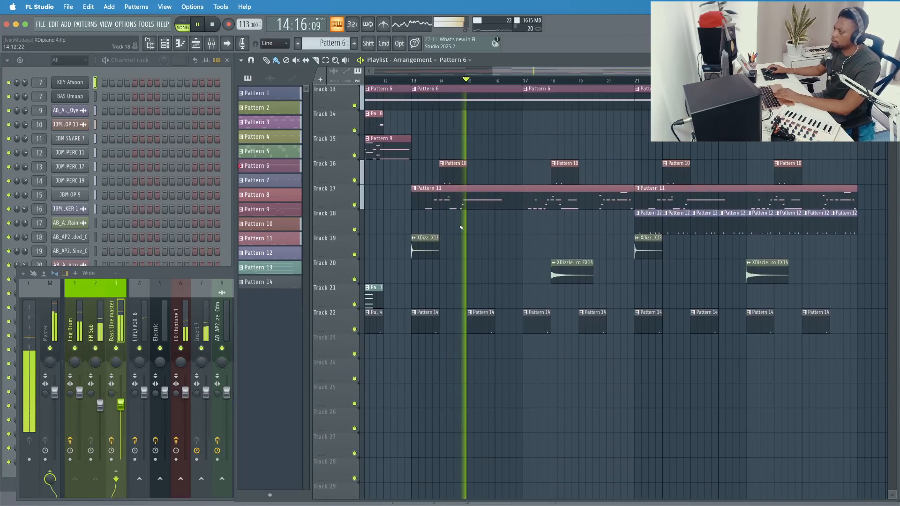
{"action": "left_click", "coordinate": [483, 325]}
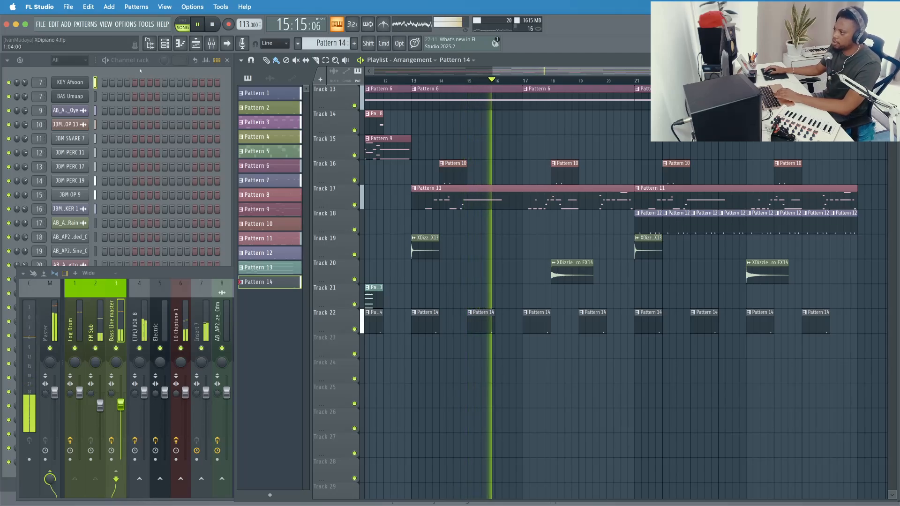
{"action": "left_click", "coordinate": [140, 70]}
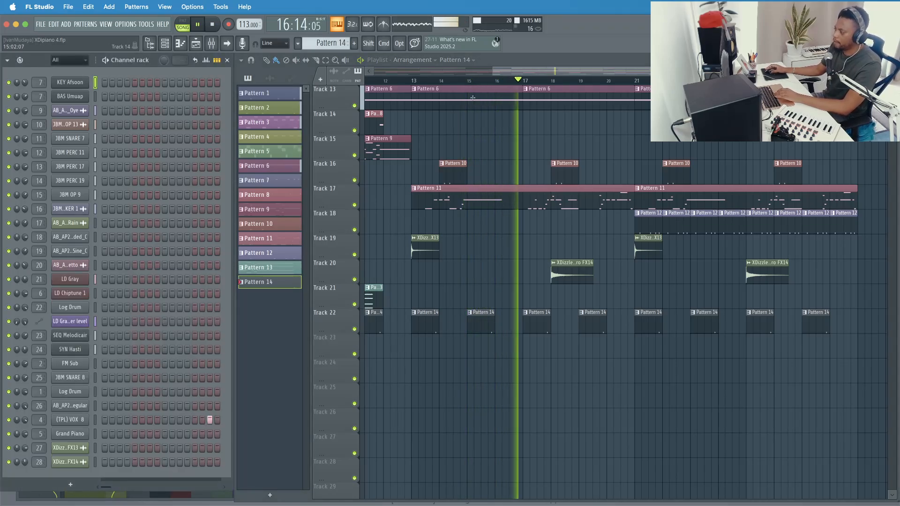
{"action": "left_click", "coordinate": [355, 329], "text": "ctrl"}
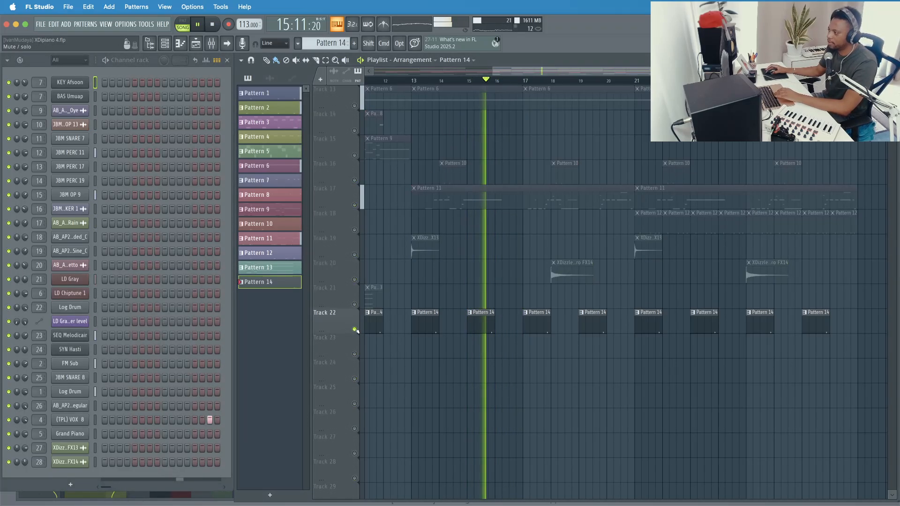
{"action": "left_click", "coordinate": [354, 329], "text": "ctrl"}
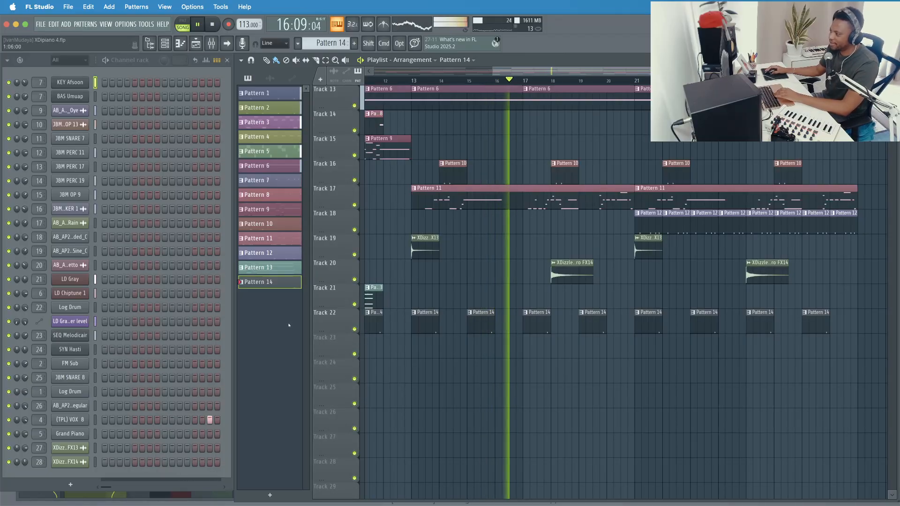
Lower the (TPL) VOX 8 mixer track's fader slightly and play the full arrangement from bar 13 to check its level
{"action": "key", "text": "space"}
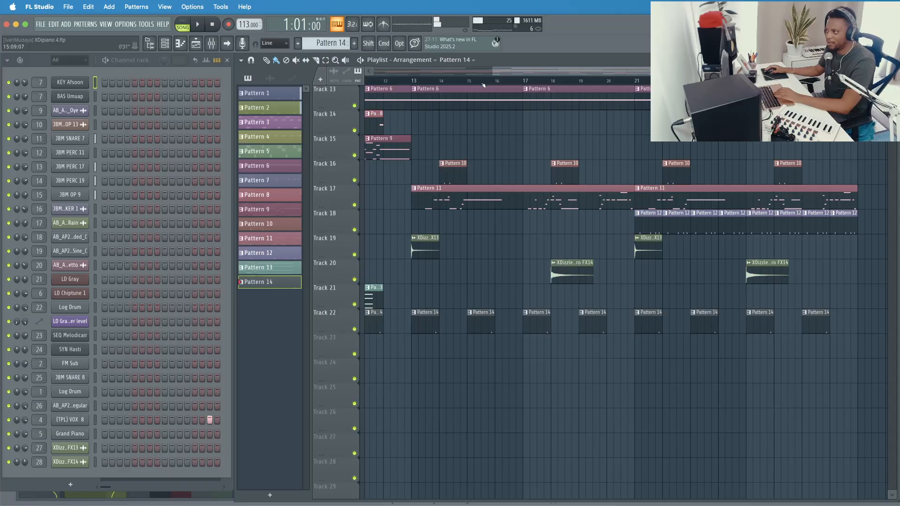
{"action": "key", "text": "space"}
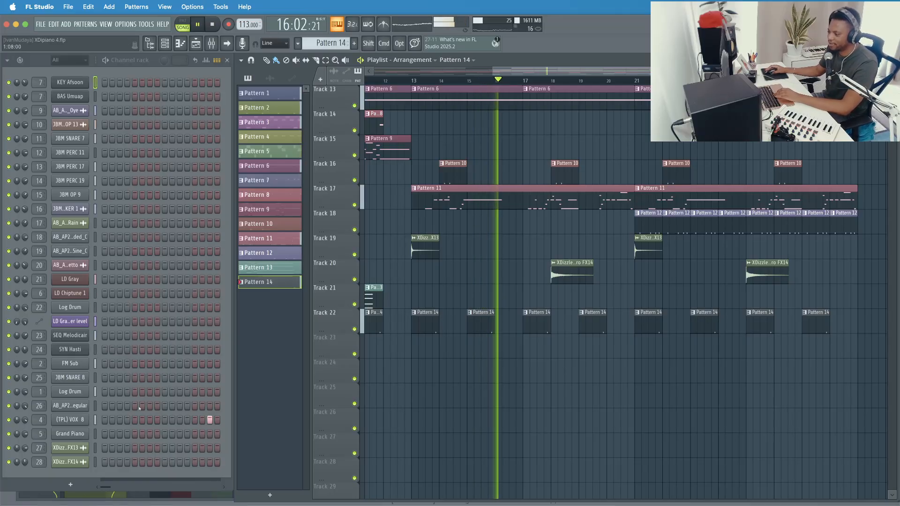
{"action": "key", "text": "space"}
{"action": "double_click", "coordinate": [39, 420]}
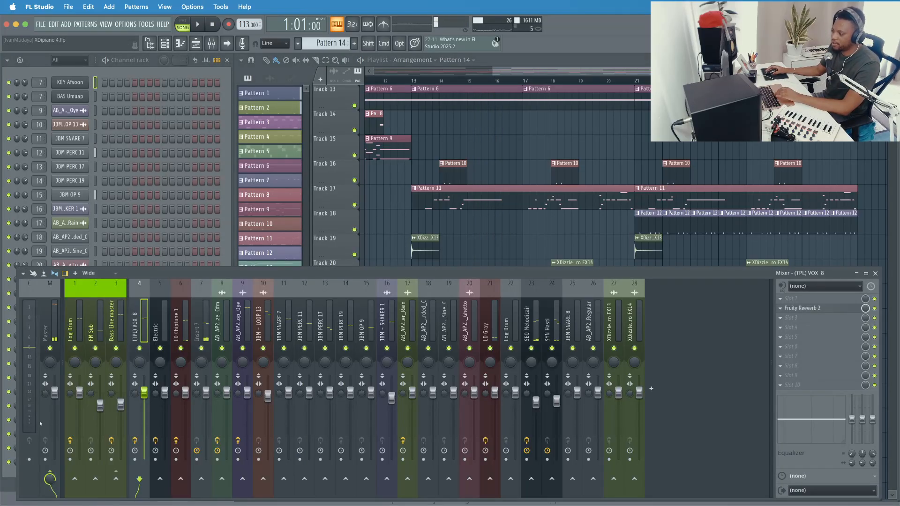
{"action": "key", "text": "space"}
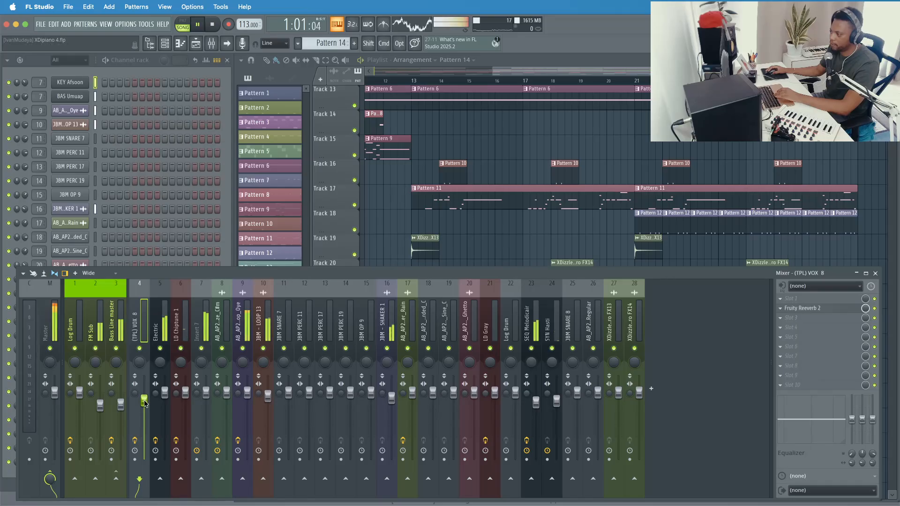
{"action": "left_click", "coordinate": [415, 84]}
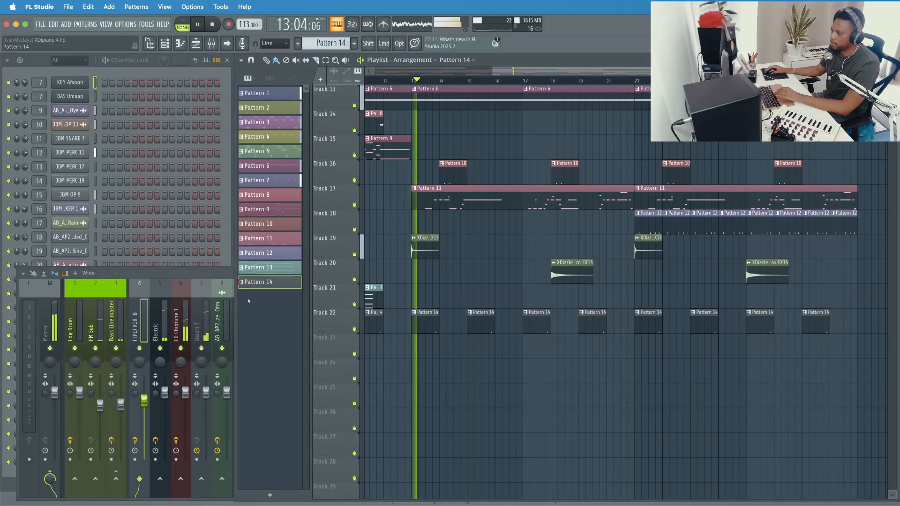
{"action": "left_click", "coordinate": [133, 414]}
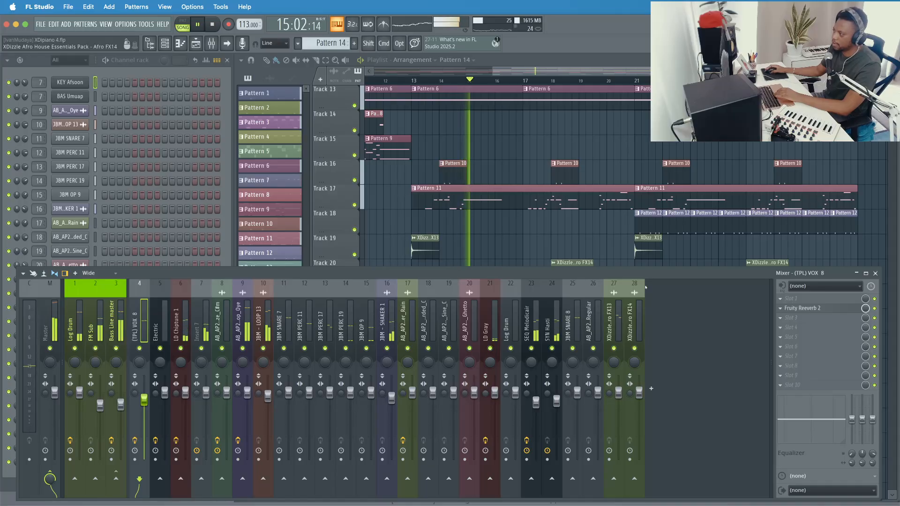
{"action": "key", "text": "space"}
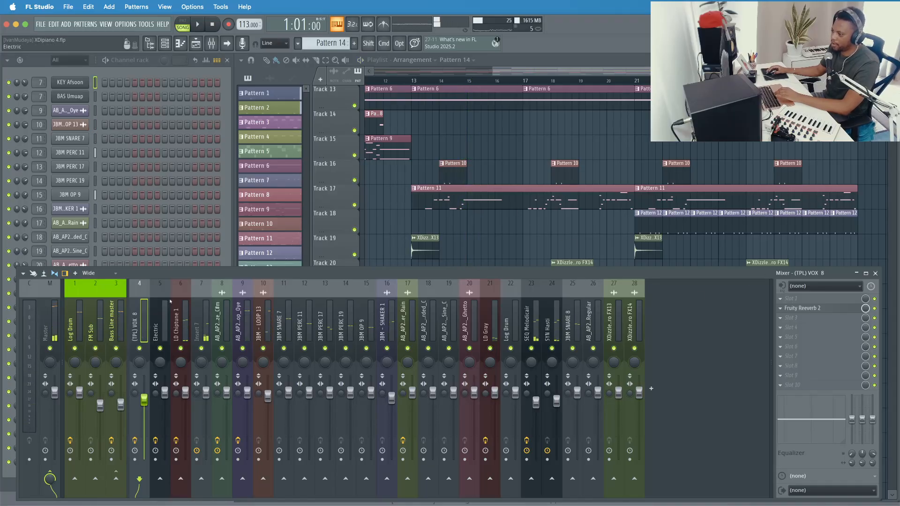
{"action": "left_click", "coordinate": [92, 311]}
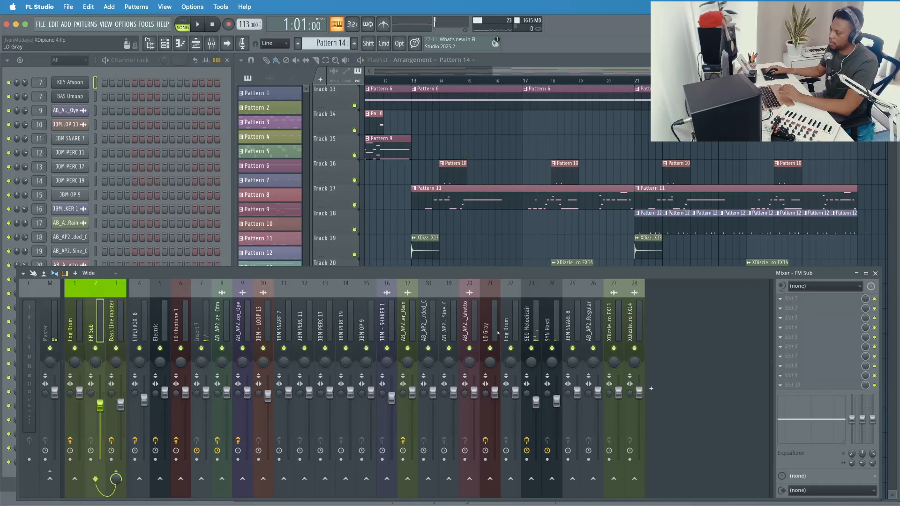
{"action": "left_click", "coordinate": [74, 313]}
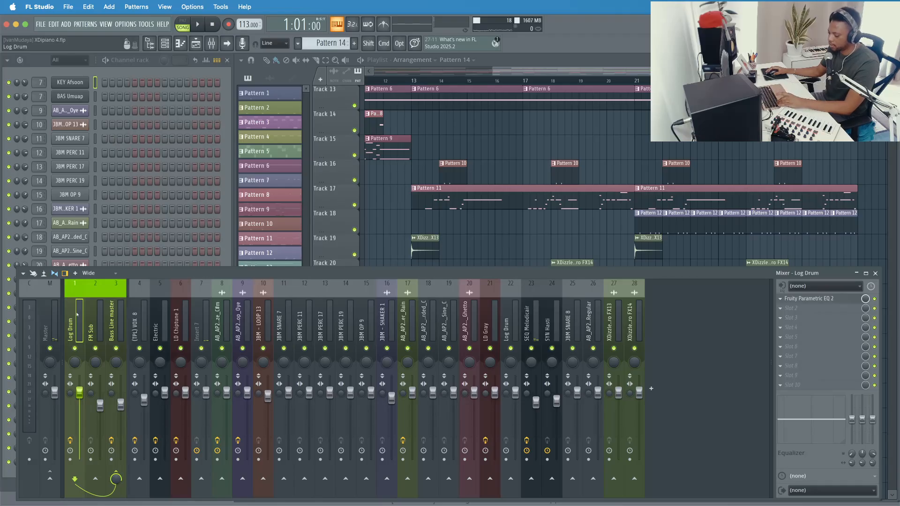
{"action": "left_click_drag", "start_coordinate": [90, 320], "coordinate": [627, 317]}
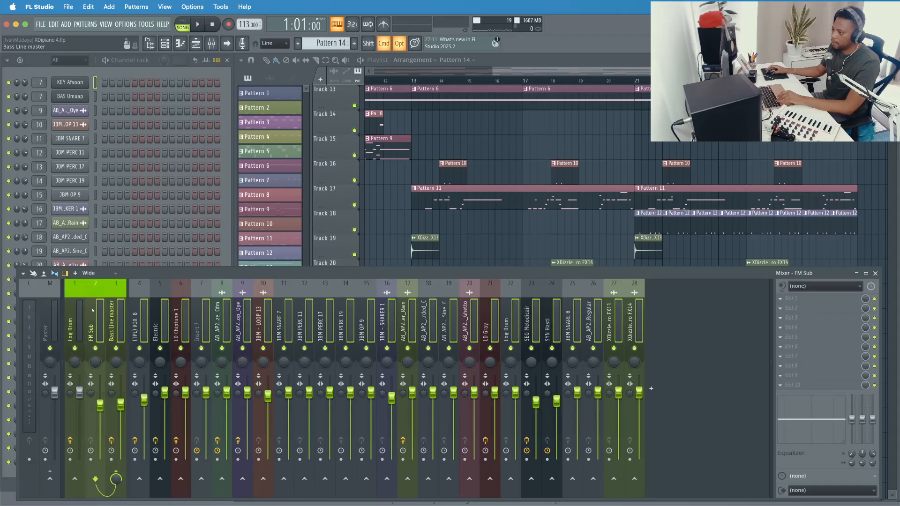
{"action": "left_click", "coordinate": [77, 313]}
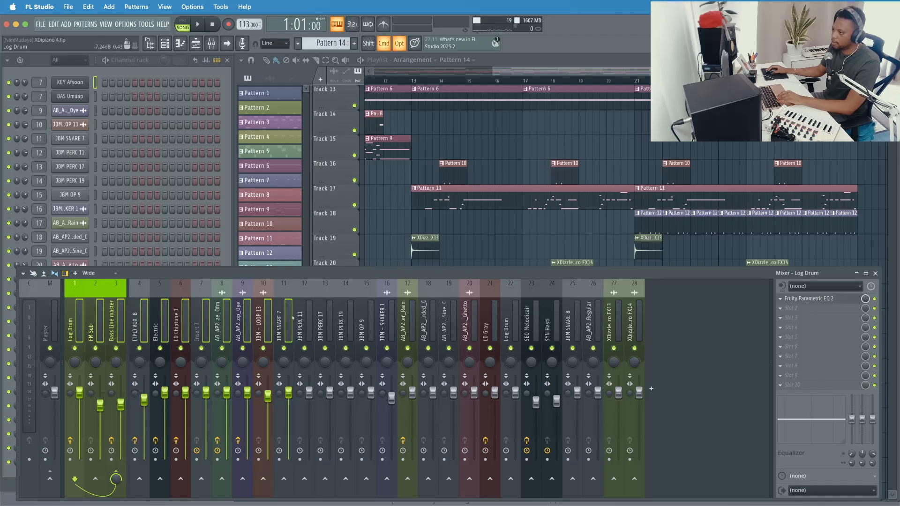
{"action": "left_click", "coordinate": [639, 318]}
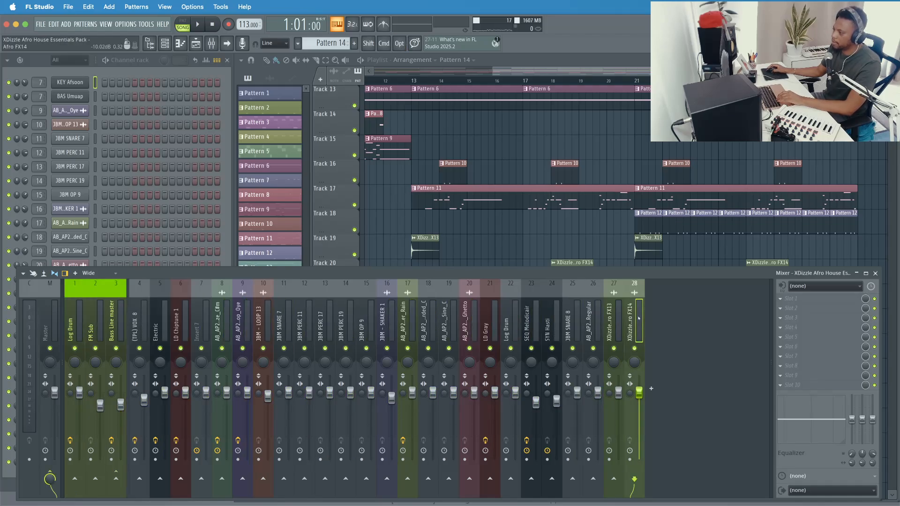
Select the mixer tracks from Bass Line master through track 28, lower their faders together, and clear the multiple selection
{"action": "left_click", "coordinate": [120, 319]}
{"action": "left_click_drag", "start_coordinate": [181, 319], "coordinate": [618, 311]}
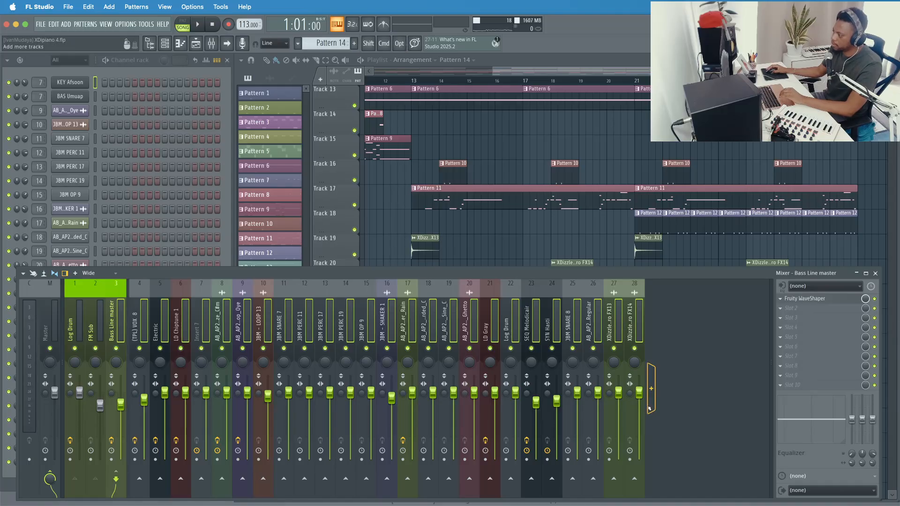
{"action": "left_click_drag", "start_coordinate": [638, 393], "coordinate": [639, 405]}
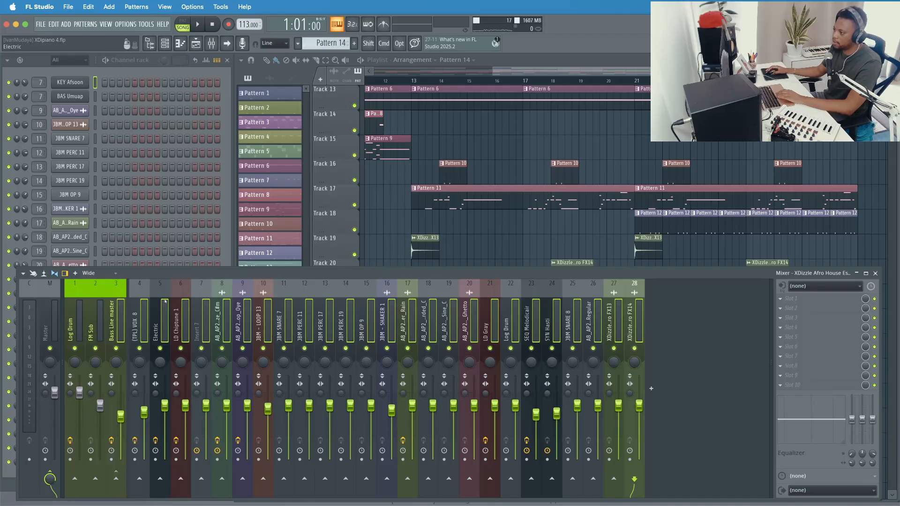
{"action": "left_click", "coordinate": [177, 322]}
{"action": "left_click", "coordinate": [164, 319]}
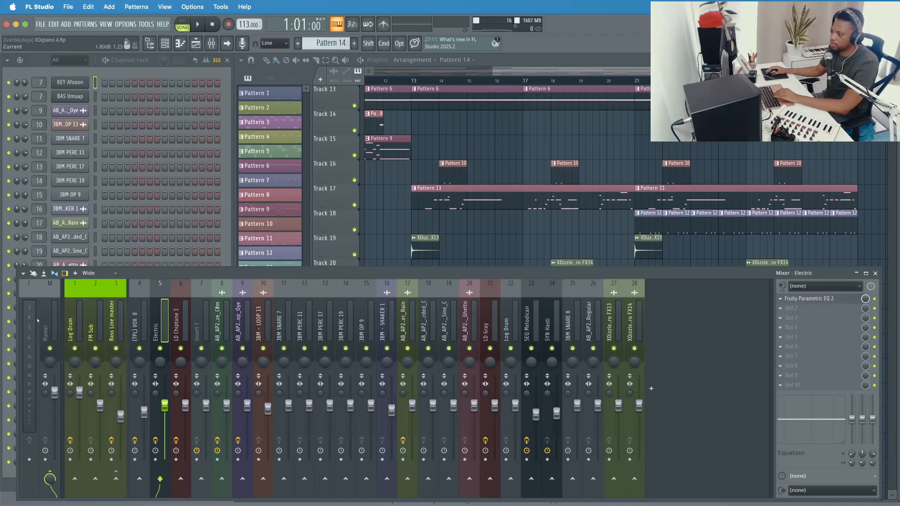
Select the Master mixer track and play the song from the start to check the overall level
{"action": "left_click", "coordinate": [52, 316]}
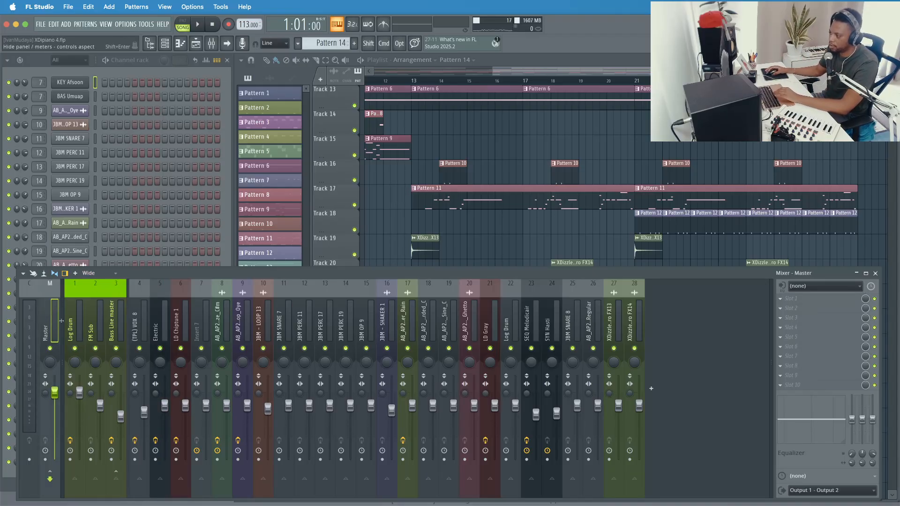
{"action": "key", "text": "space"}
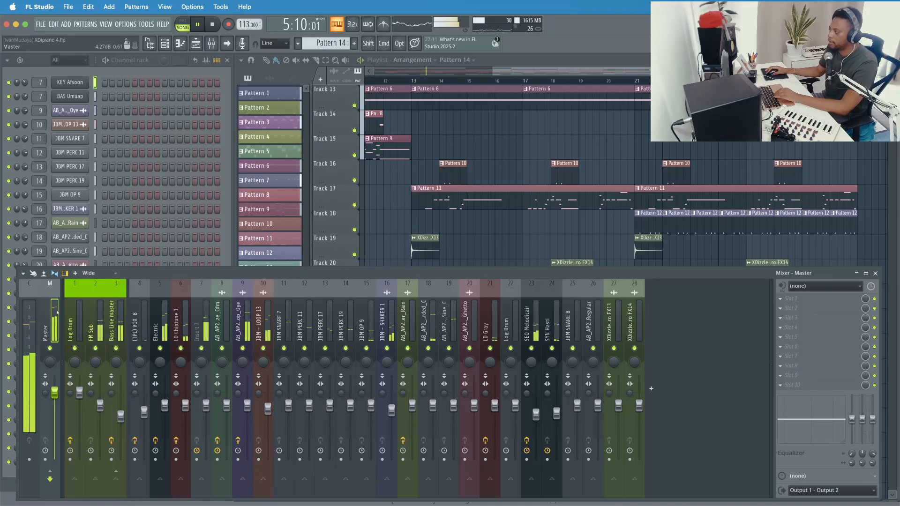
{"action": "key", "text": "space"}
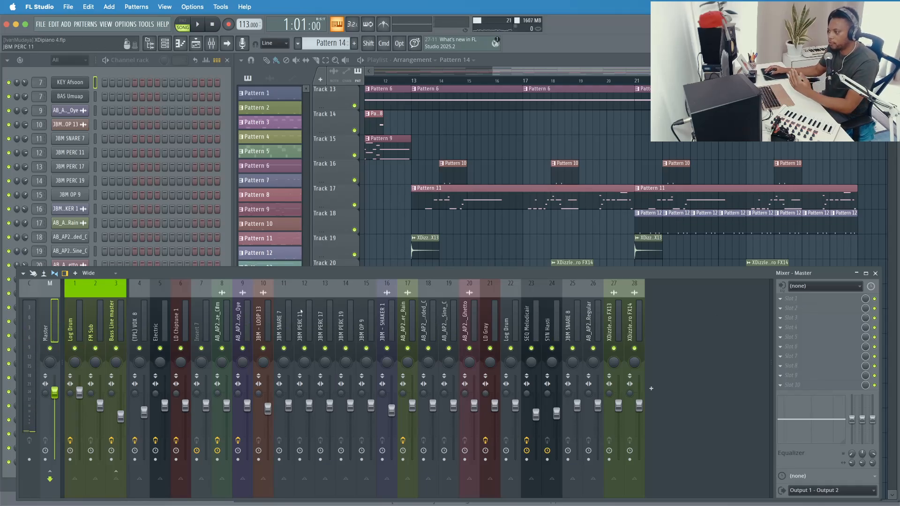
Fit the whole arrangement in the playlist and play it from the beginning to review the mix
{"action": "left_click", "coordinate": [504, 73]}
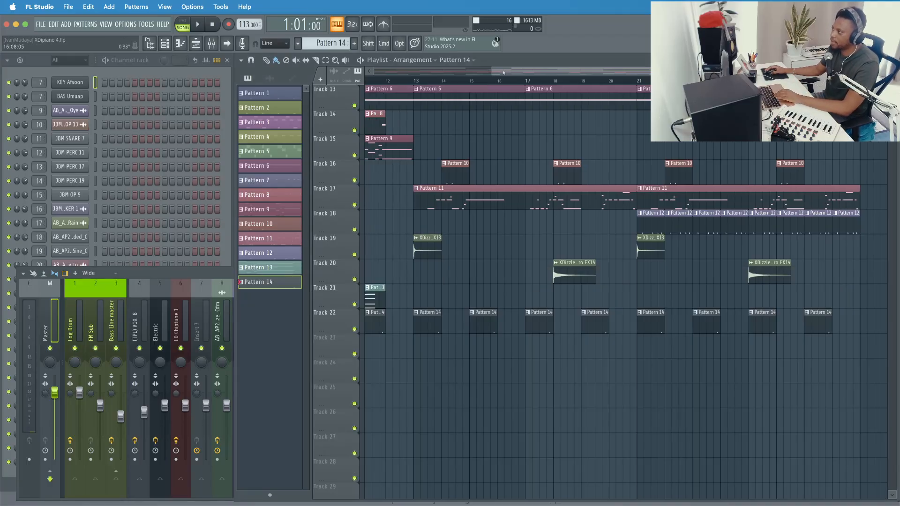
{"action": "left_click_drag", "start_coordinate": [490, 70], "coordinate": [374, 71]}
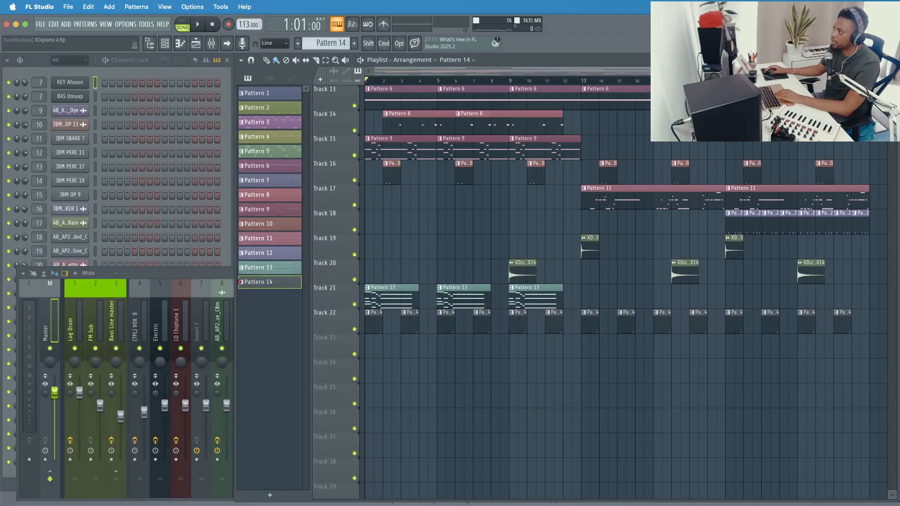
{"action": "left_click_drag", "start_coordinate": [745, 71], "coordinate": [877, 71]}
{"action": "scroll", "coordinate": [729, 155], "scroll_direction": "up", "scroll_amount": 10}
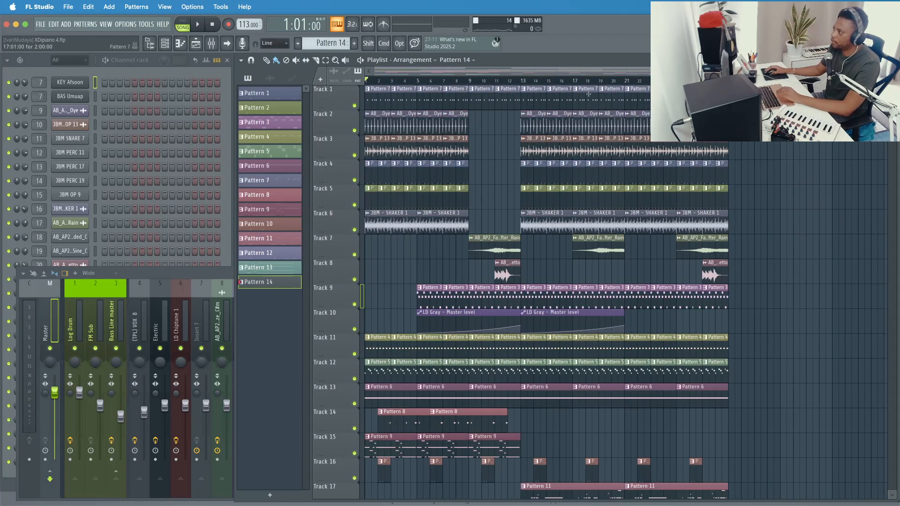
{"action": "key", "text": "space"}
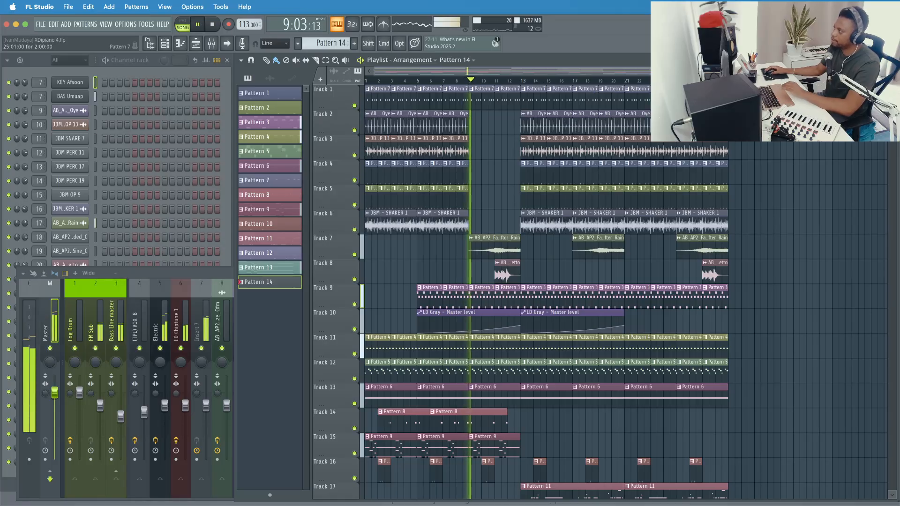
{"action": "scroll", "coordinate": [473, 83], "scroll_direction": "down", "scroll_amount": 2}
{"action": "scroll", "coordinate": [473, 83], "scroll_direction": "down", "scroll_amount": 3}
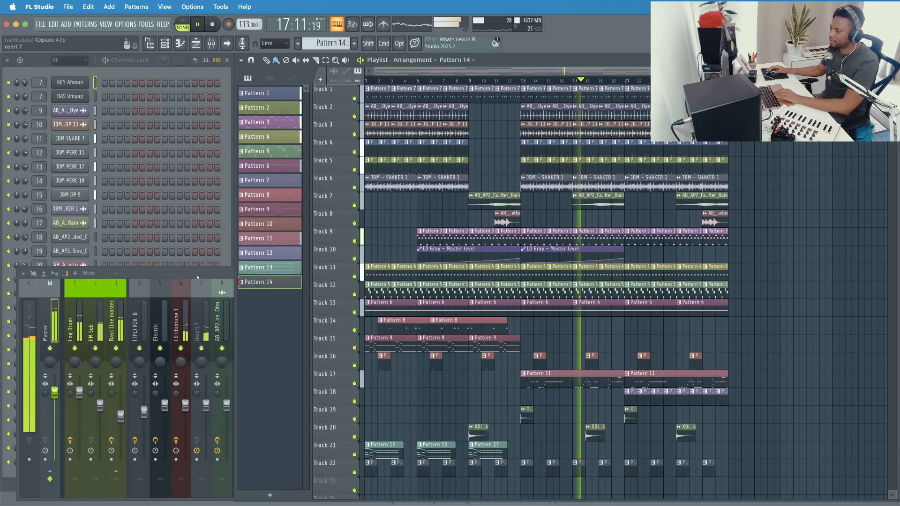
Bring the full mixer in front of the playlist to check the track and Master levels during playback, and stop the song
{"action": "double_click", "coordinate": [197, 276]}
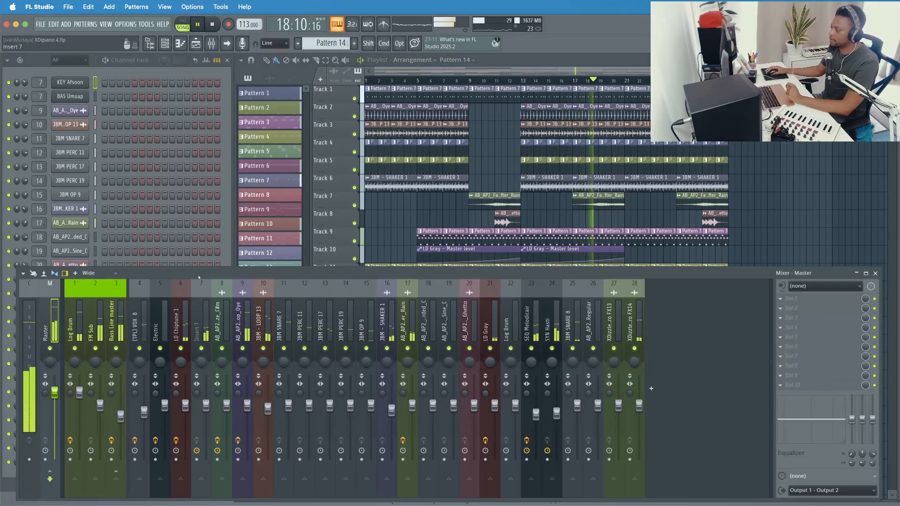
{"action": "double_click", "coordinate": [199, 276]}
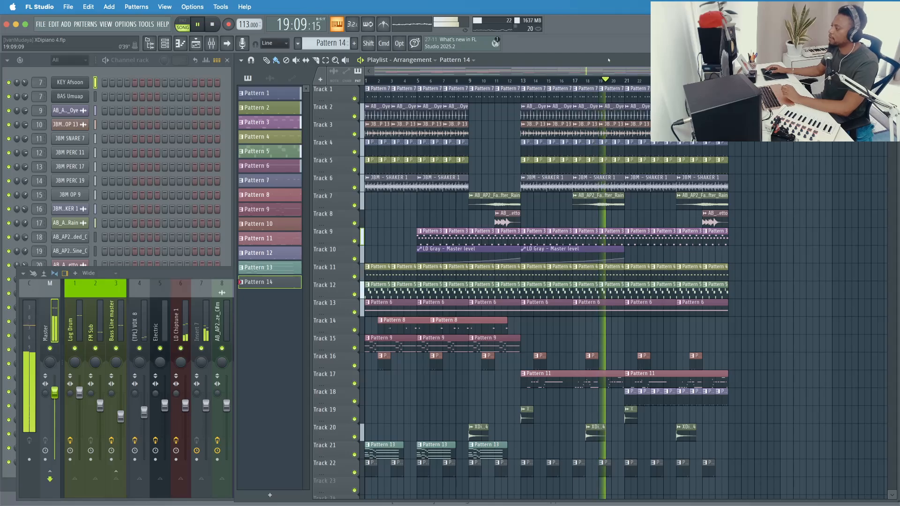
{"action": "left_click", "coordinate": [206, 275]}
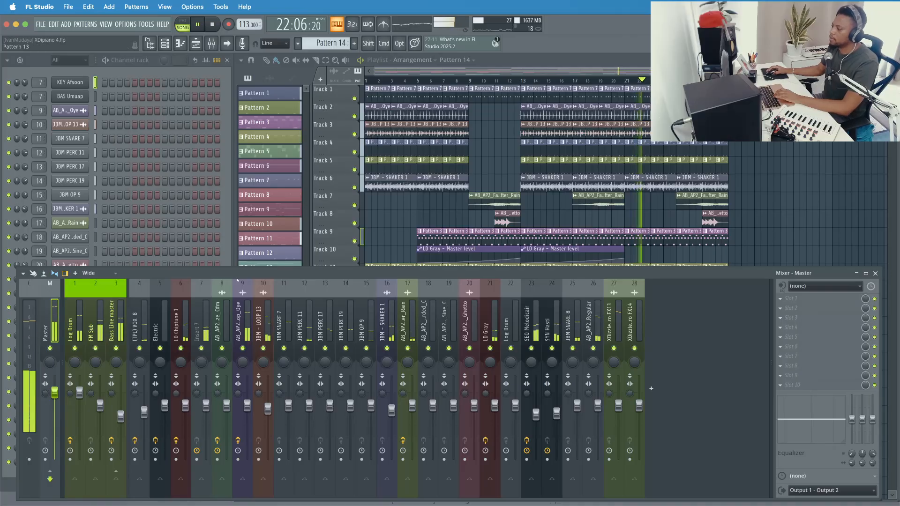
{"action": "key", "text": "space"}
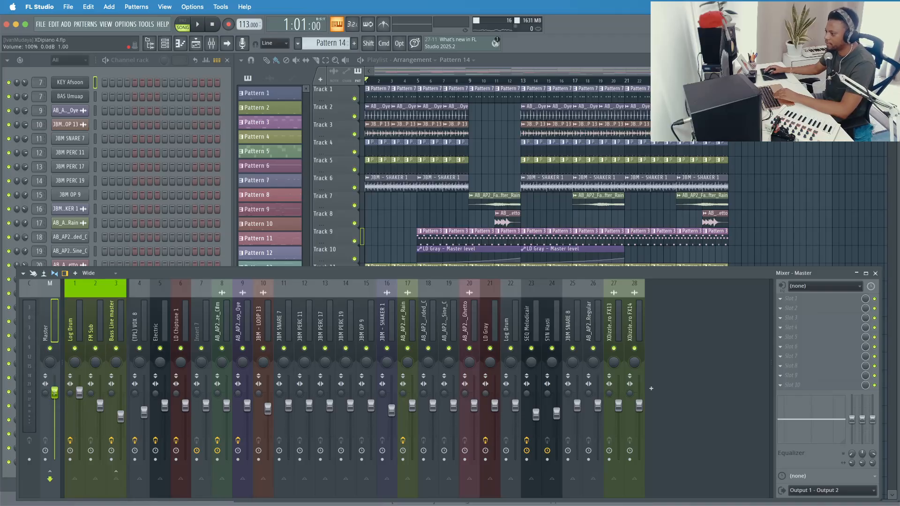
Play the song from the start and lower the Master mixer track's fader to 43% (-15.0 dB)
{"action": "key", "text": "space"}
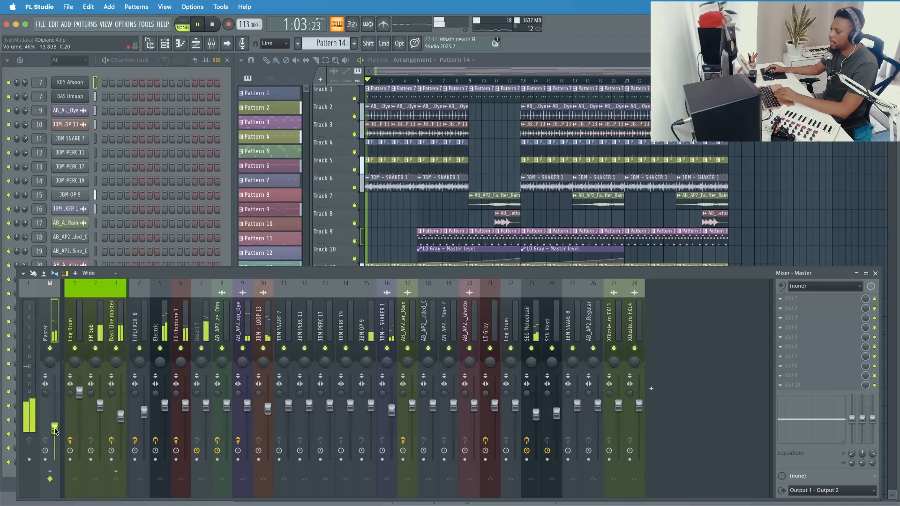
{"action": "left_click_drag", "start_coordinate": [55, 425], "coordinate": [74, 428]}
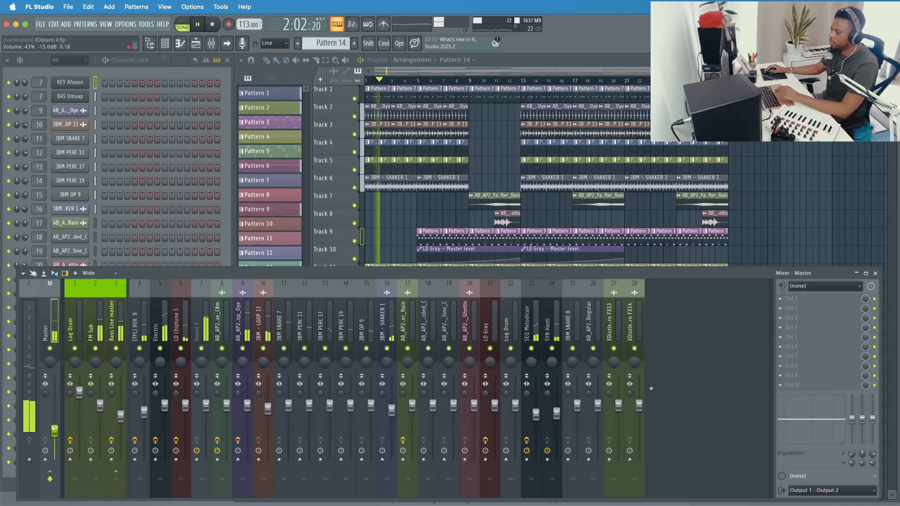